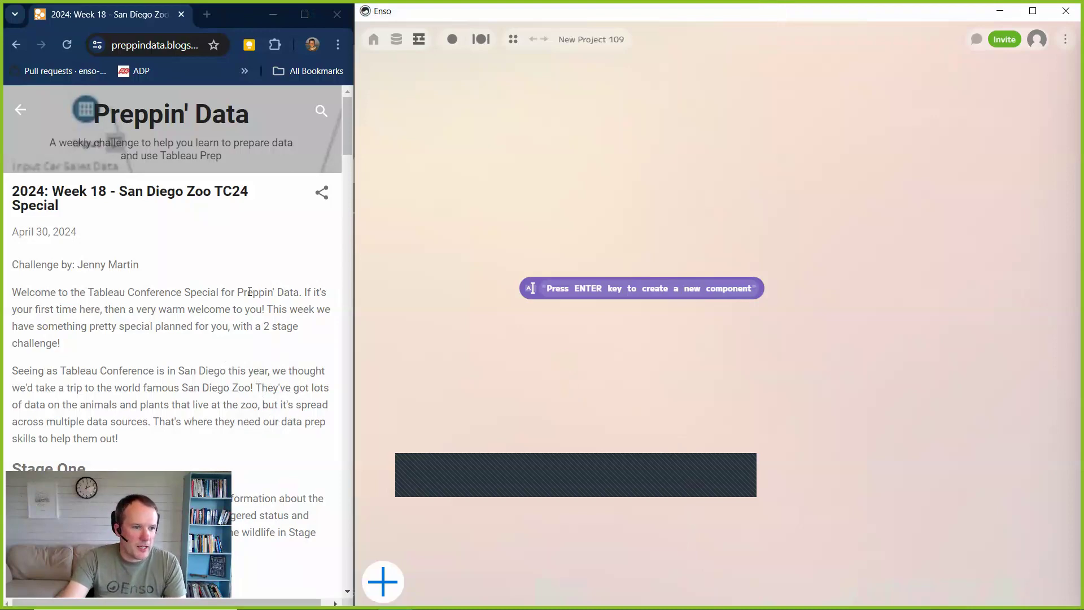
Read the Stage One inputs and requirements of the San Diego Zoo challenge on the Preppin' Data page.
scroll(246, 331, down, 6)
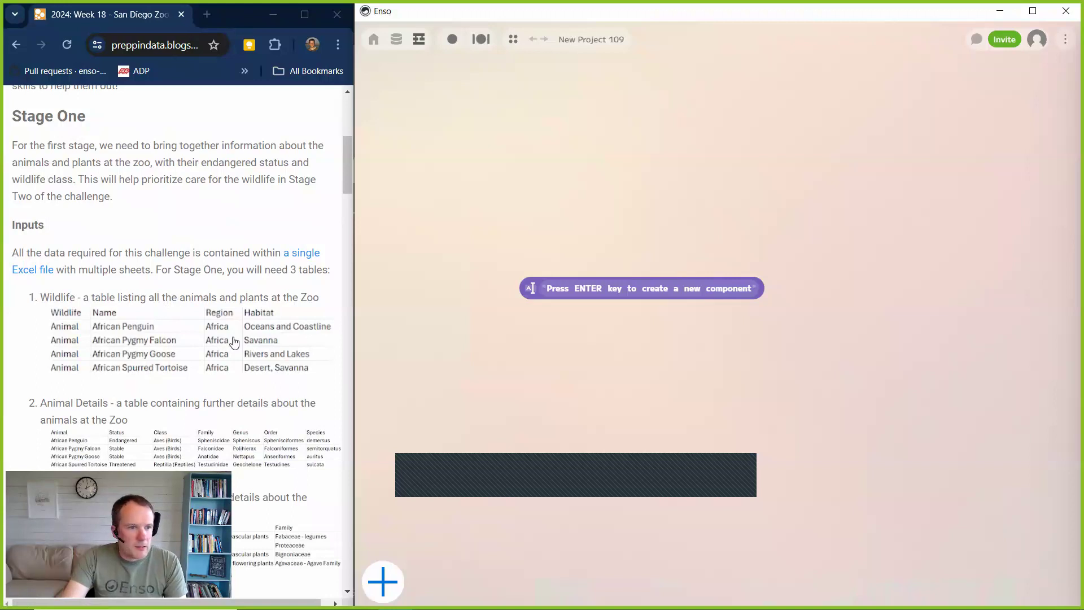
scroll(251, 320, down, 1)
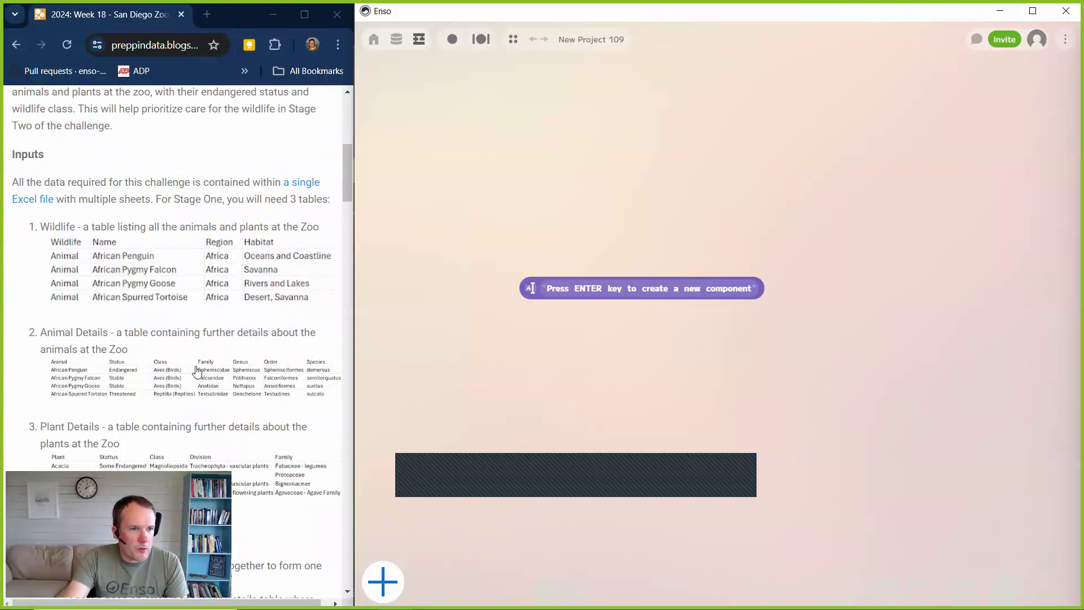
scroll(225, 339, down, 1)
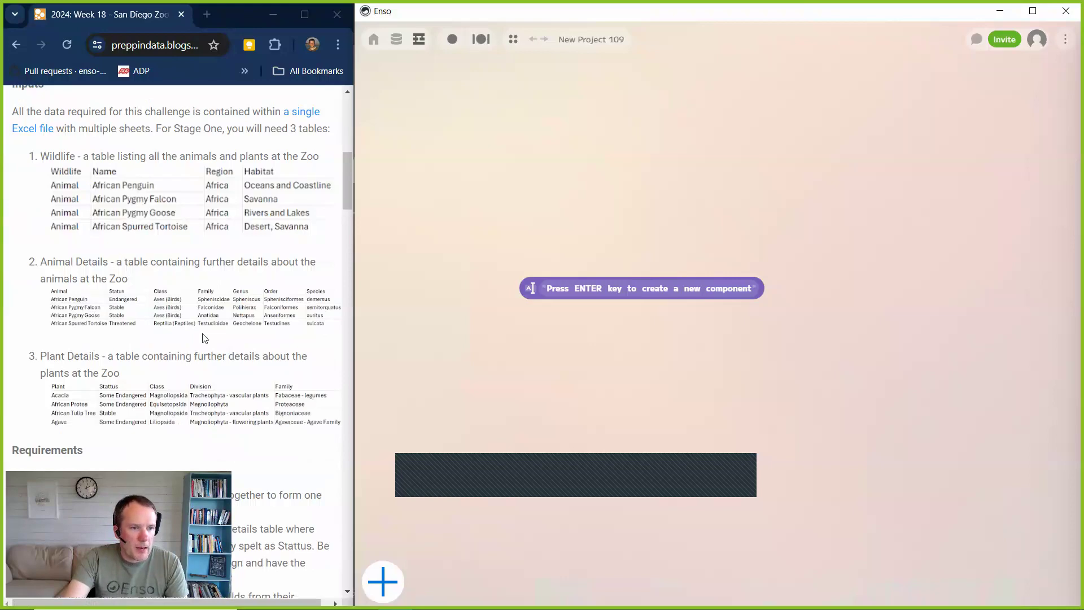
scroll(219, 313, down, 2)
scroll(226, 315, down, 1)
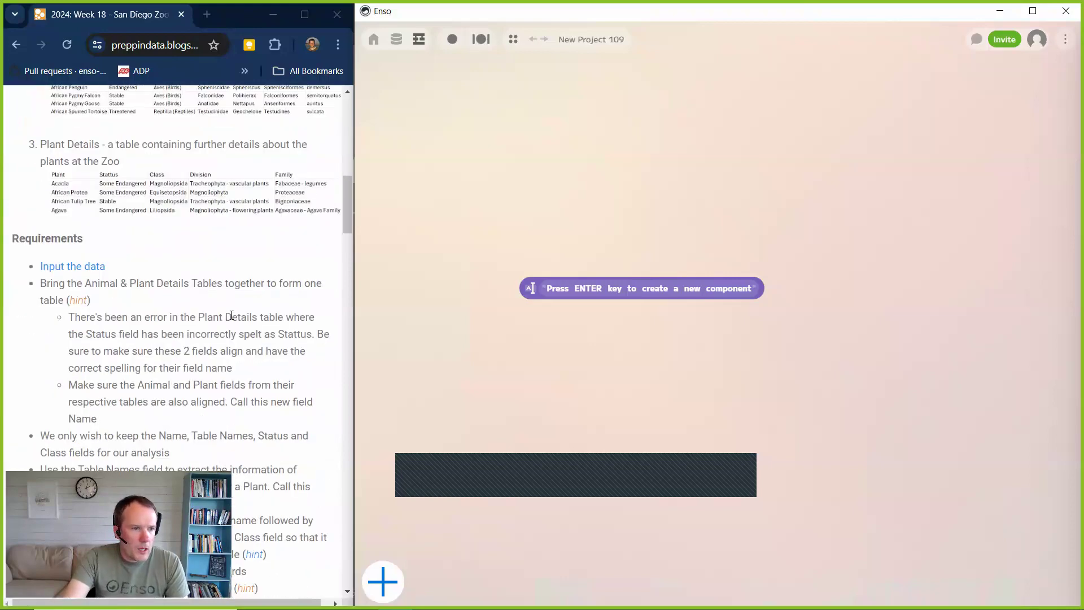
scroll(231, 312, down, 1)
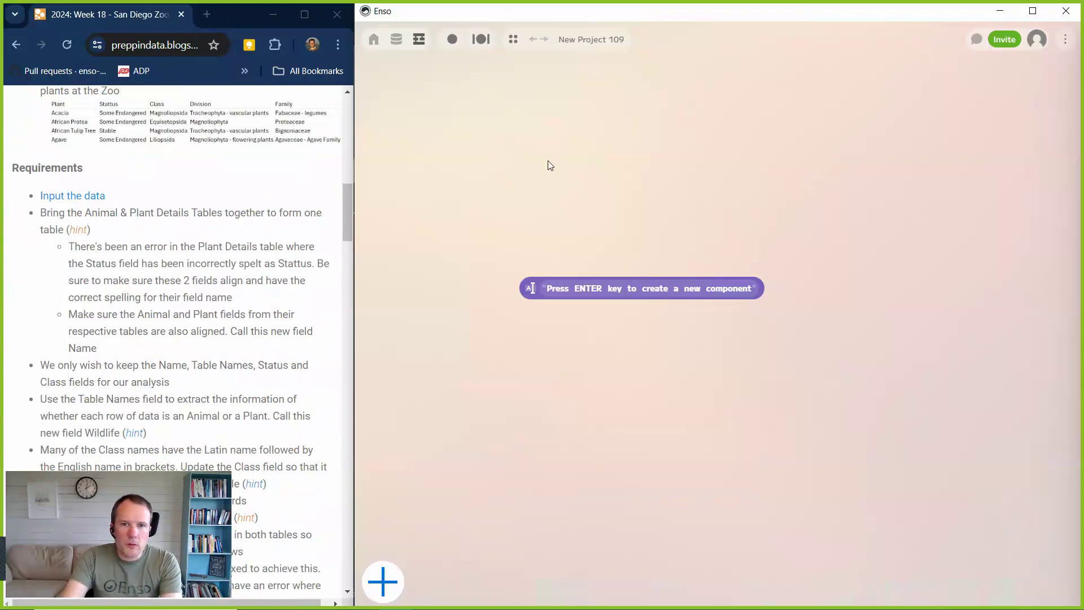
Add a Data.read component to the Enso project and delete the placeholder text component.
key(Return)
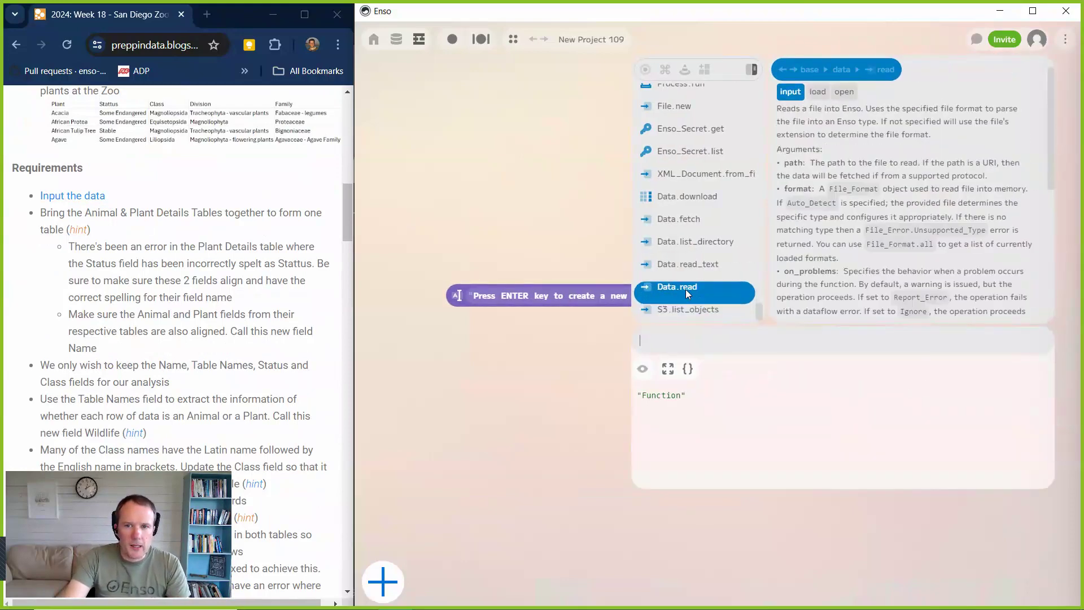
click(683, 288)
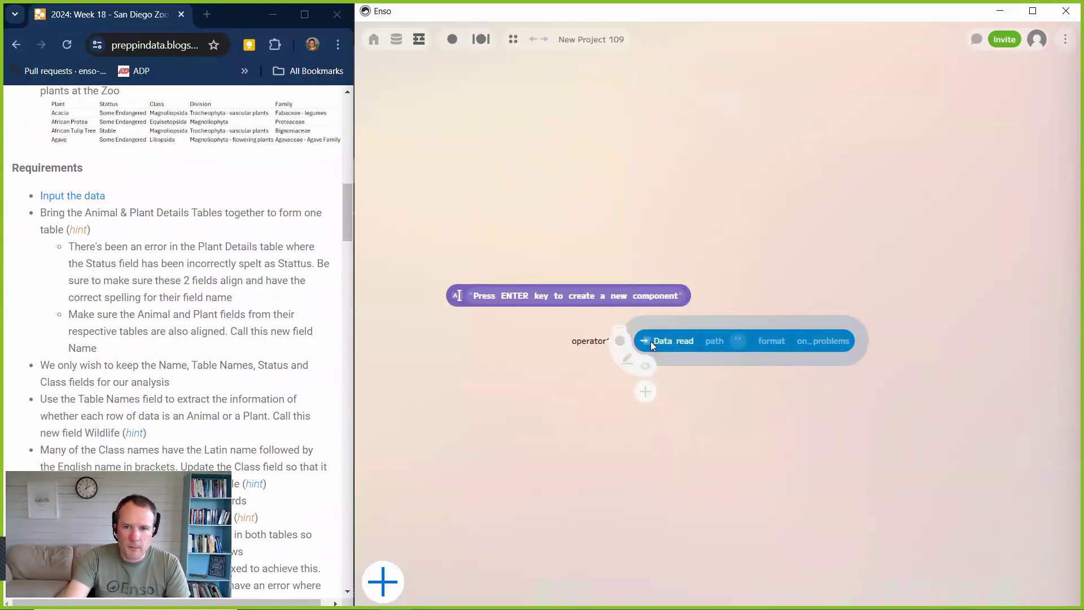
click(457, 293)
click(476, 316)
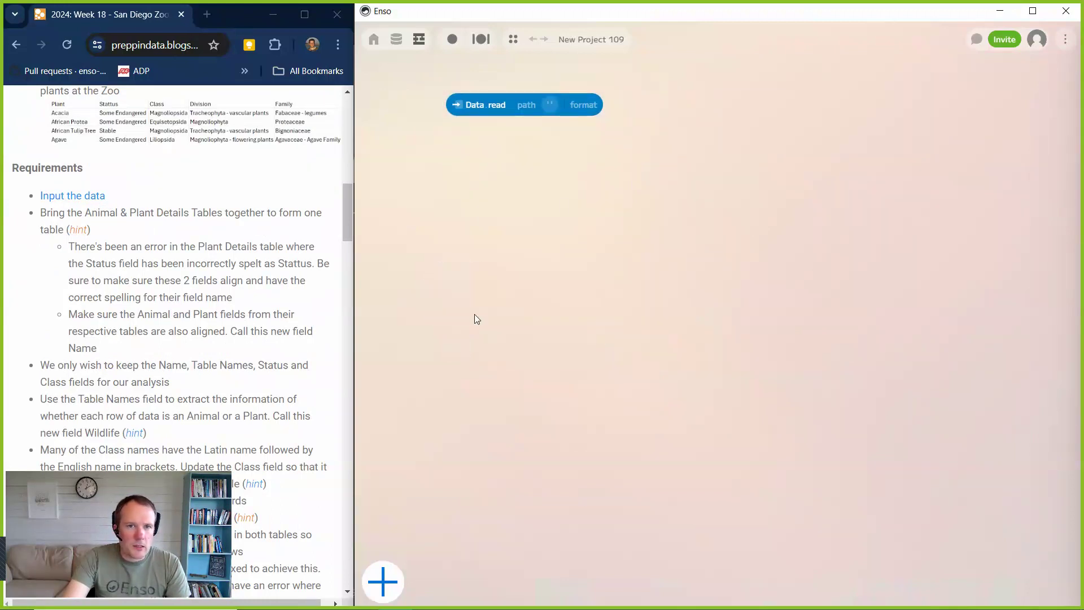
Set the Data.read path to San Diego Zoo.xlsx in the 2024_Wk18 folder.
click(548, 107)
click(539, 134)
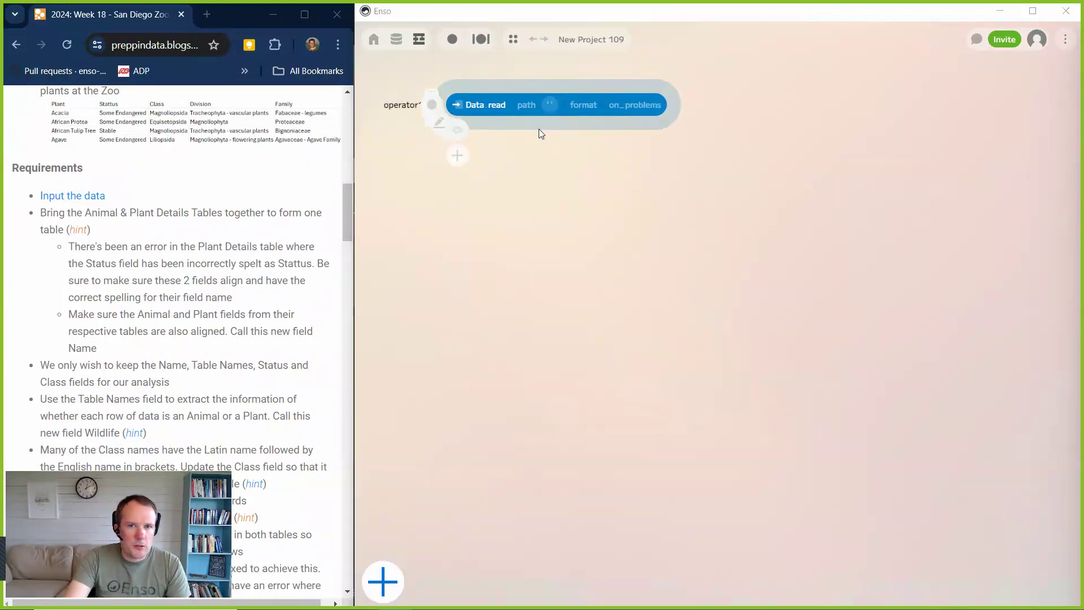
click(200, 116)
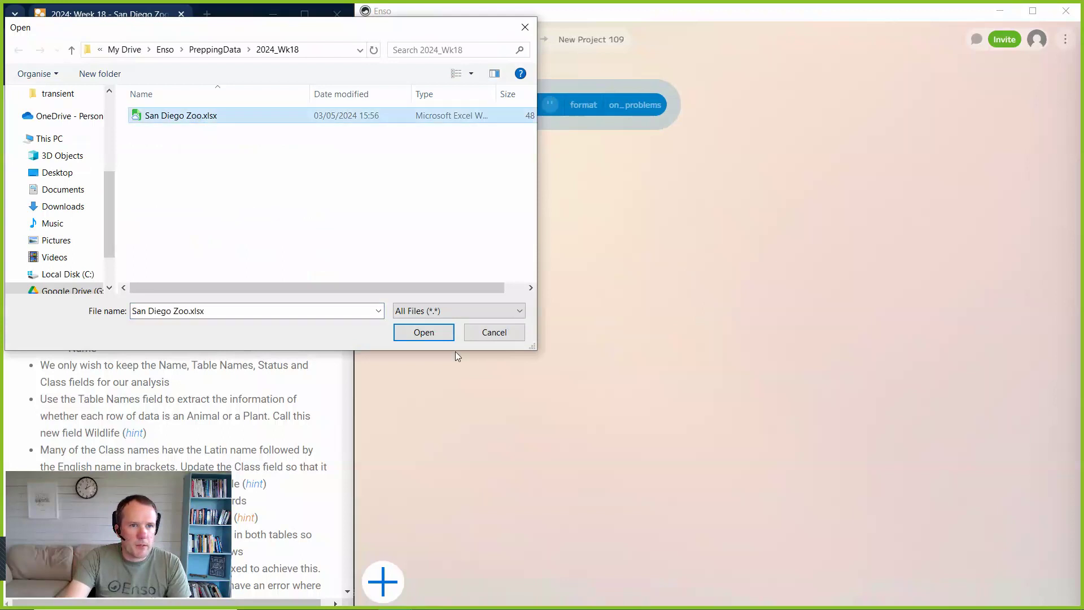
click(424, 333)
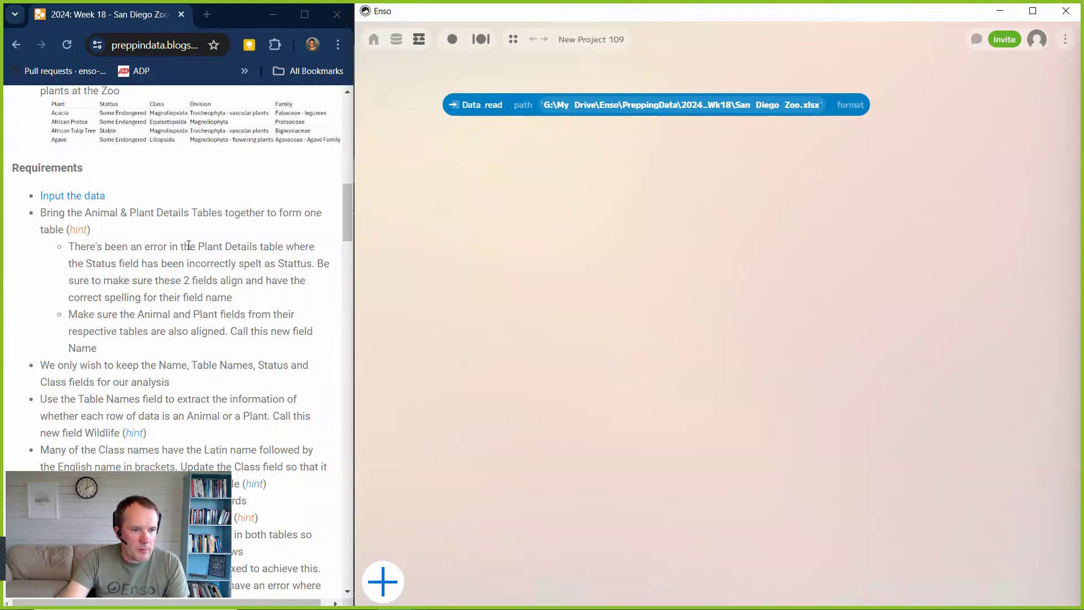
Add a read component on the workbook for the Animal Details sheet and show its data preview.
mouse_move(455, 96)
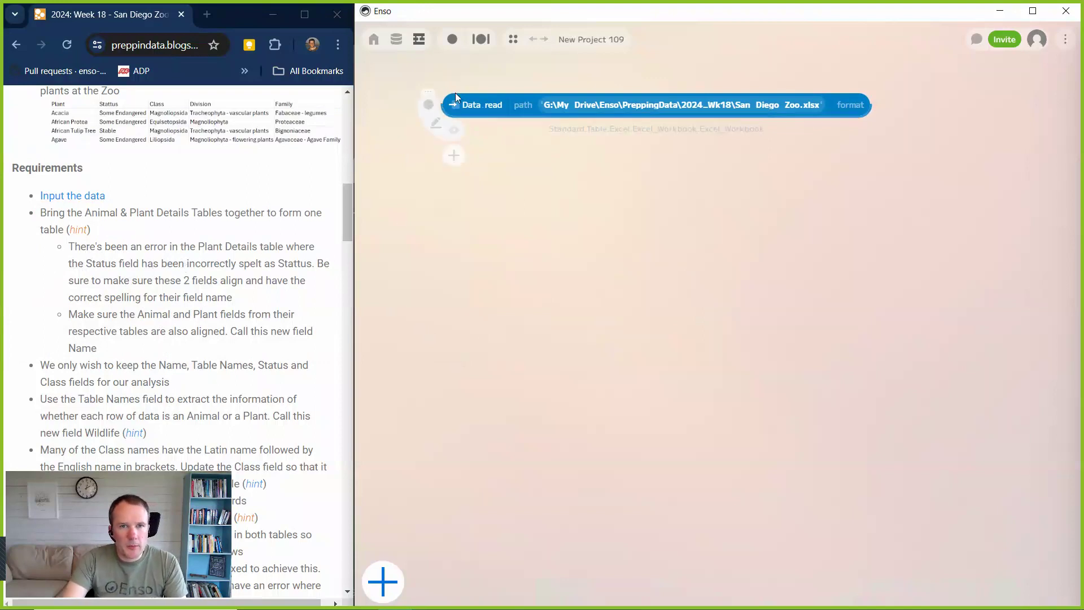
click(455, 158)
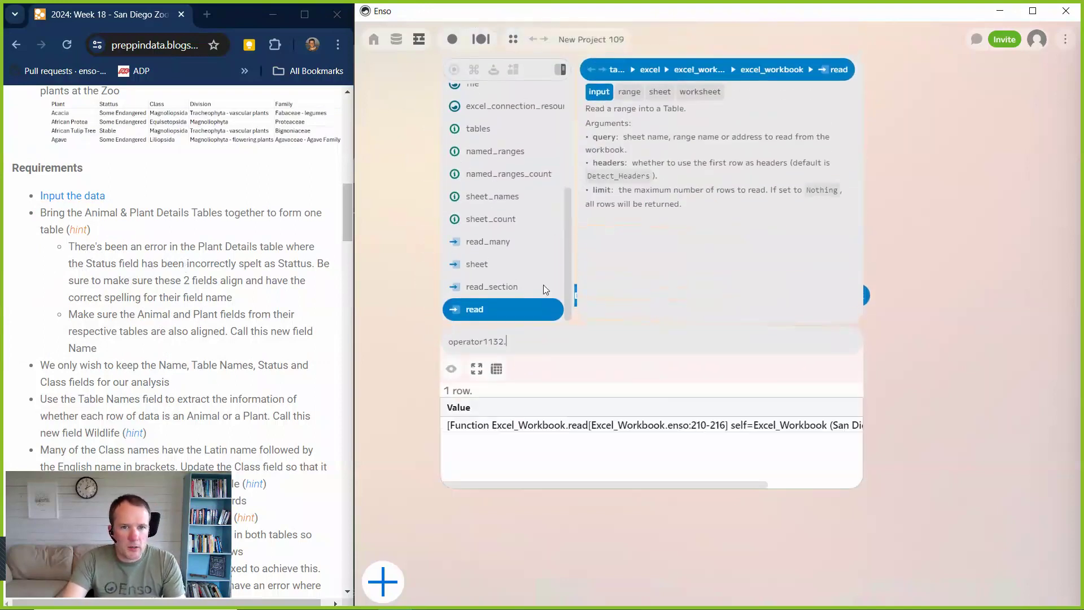
click(489, 312)
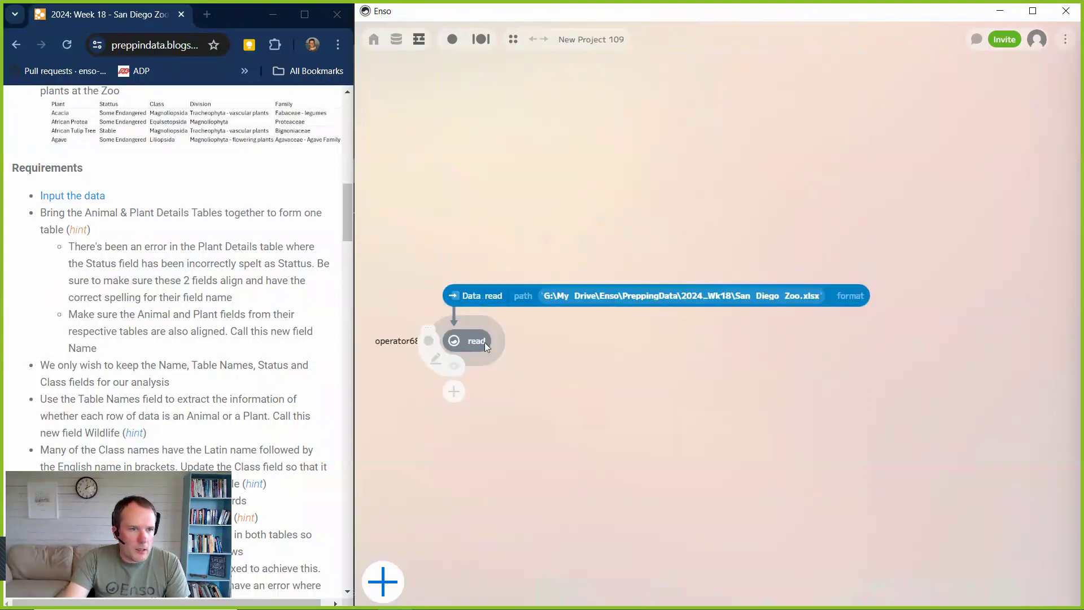
click(516, 342)
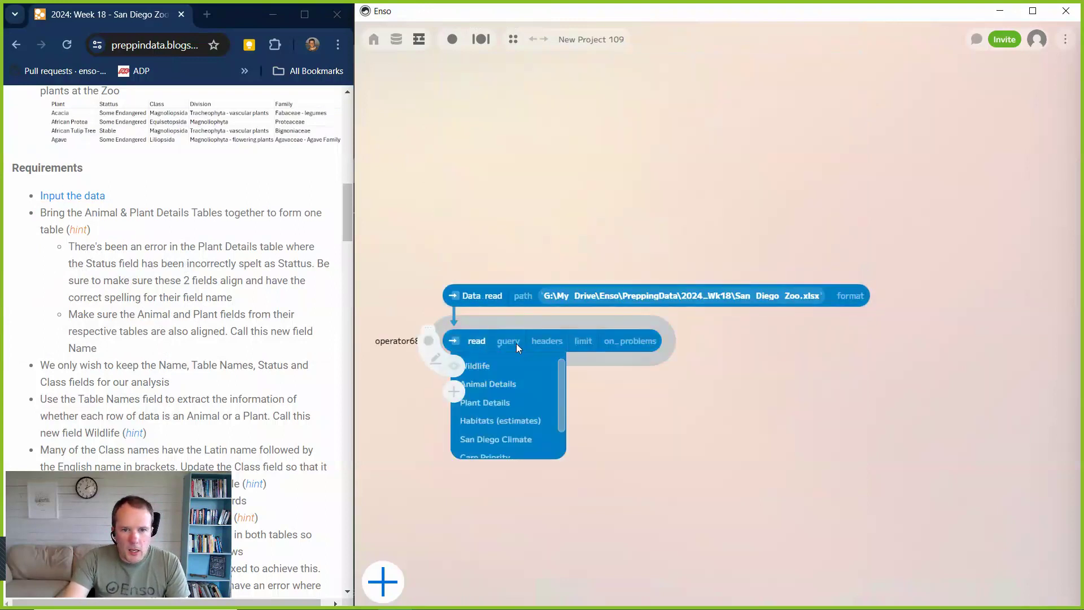
click(507, 385)
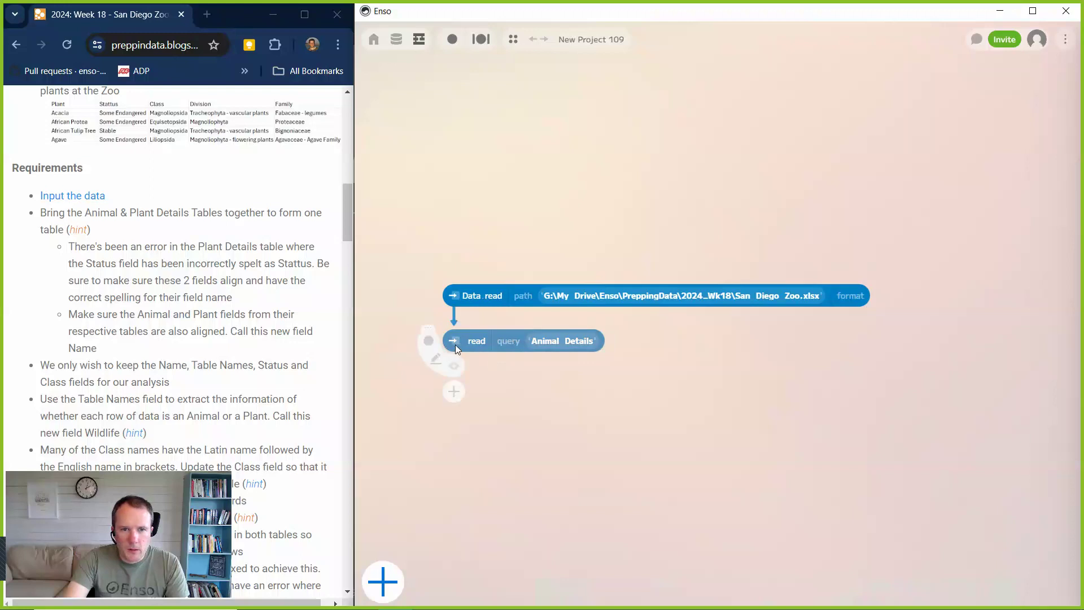
click(454, 367)
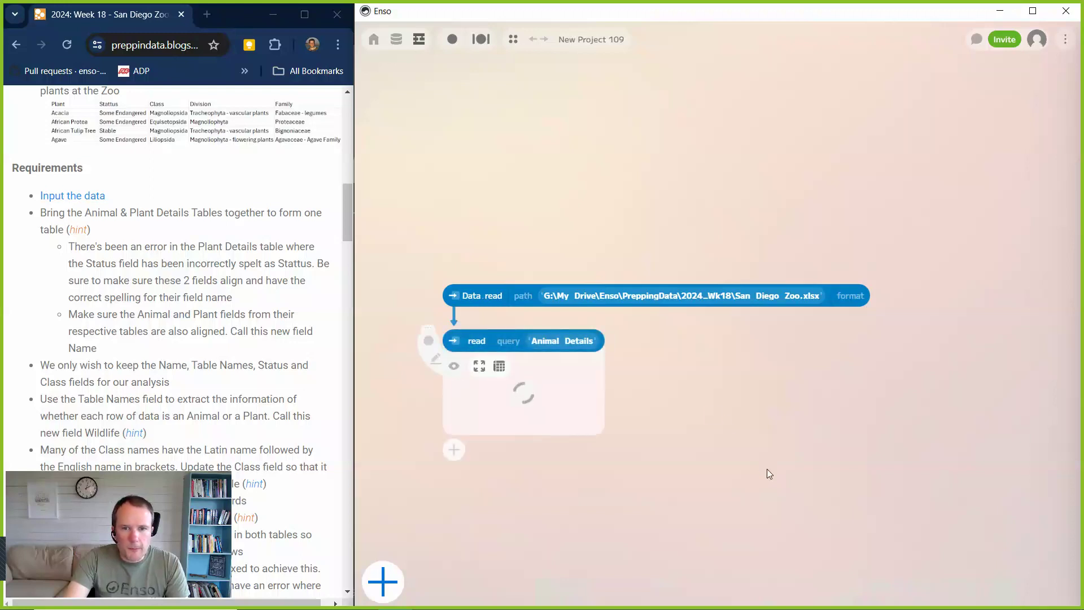
drag(826, 487, 767, 300)
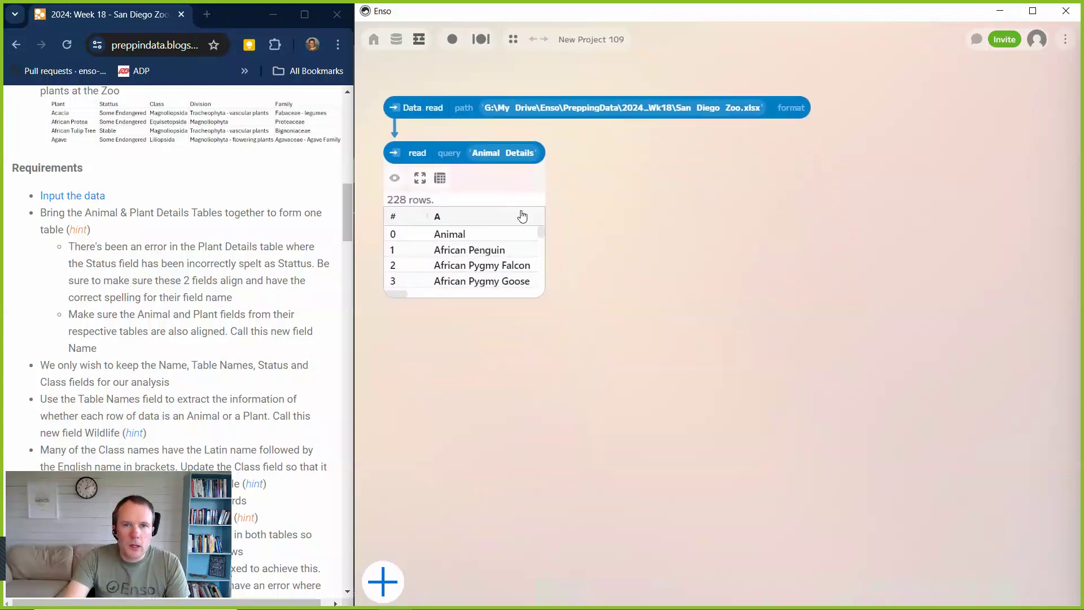
Set the headers of the Animal Details read to Has_Headers and widen its preview to cover the Genus column.
click(448, 154)
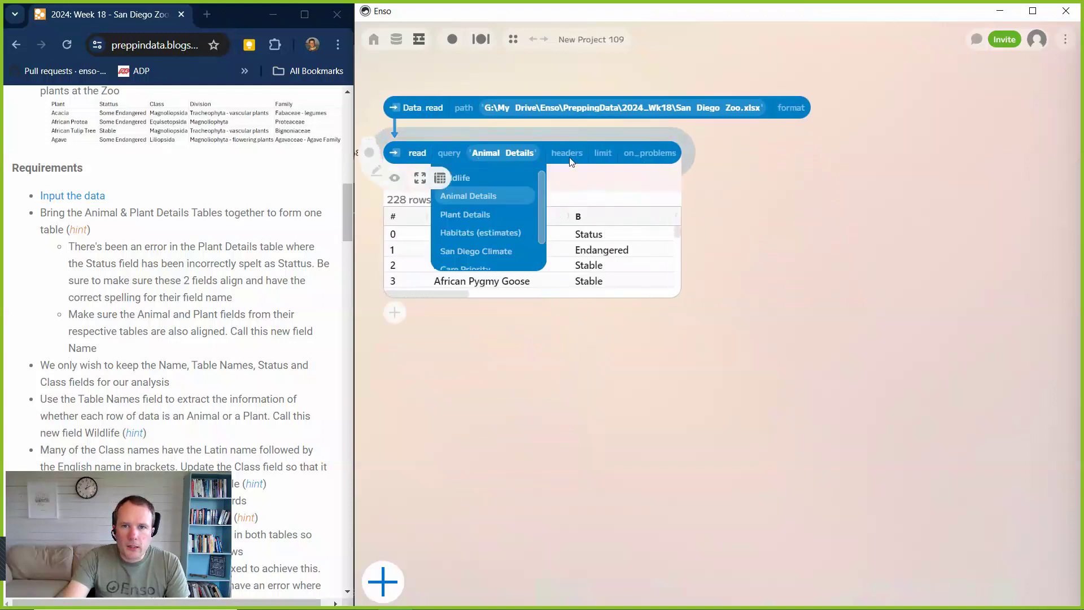
click(567, 155)
click(574, 196)
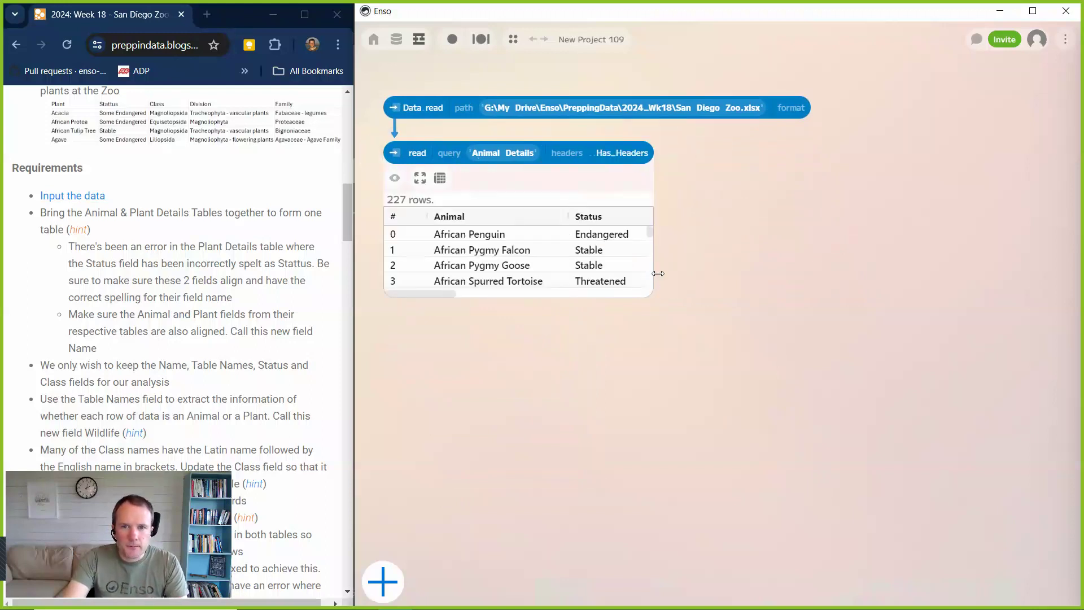
drag(653, 282, 1037, 293)
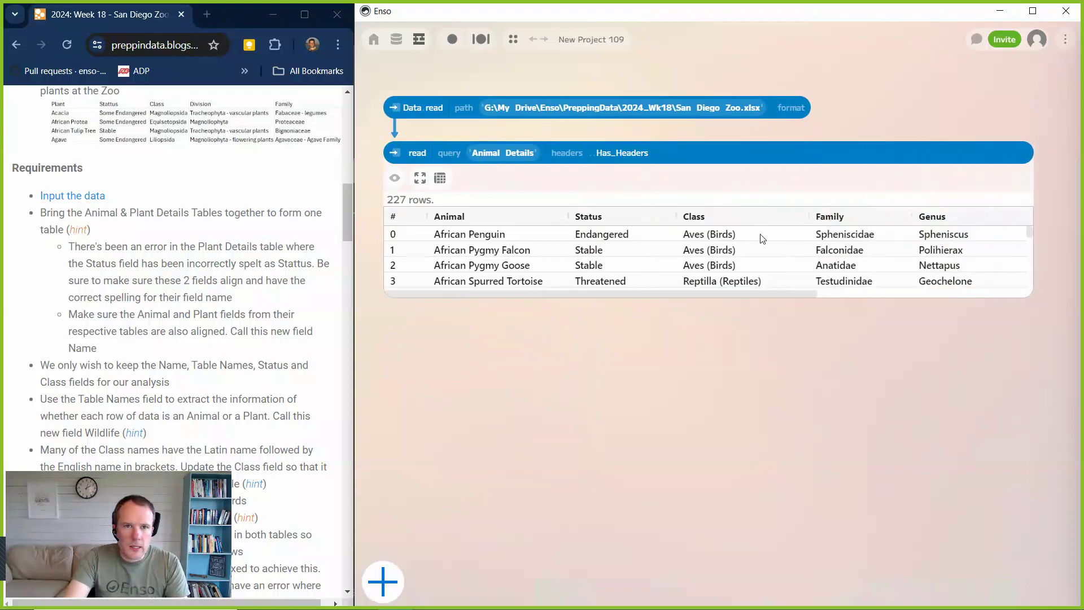
Add a second read component on the workbook with its query set to Plant Details.
click(440, 119)
click(489, 339)
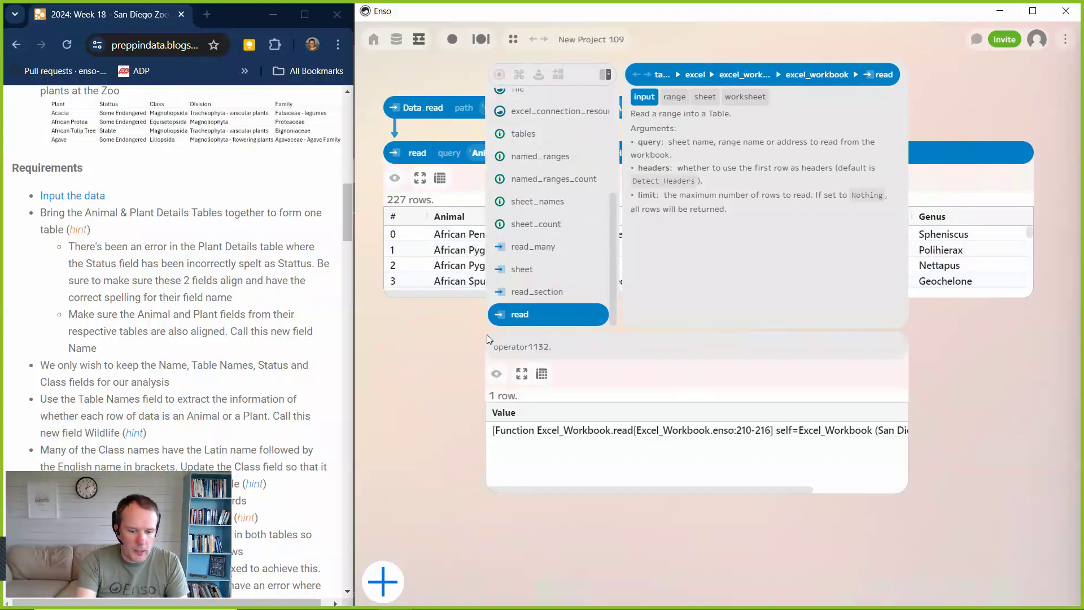
text(pla)
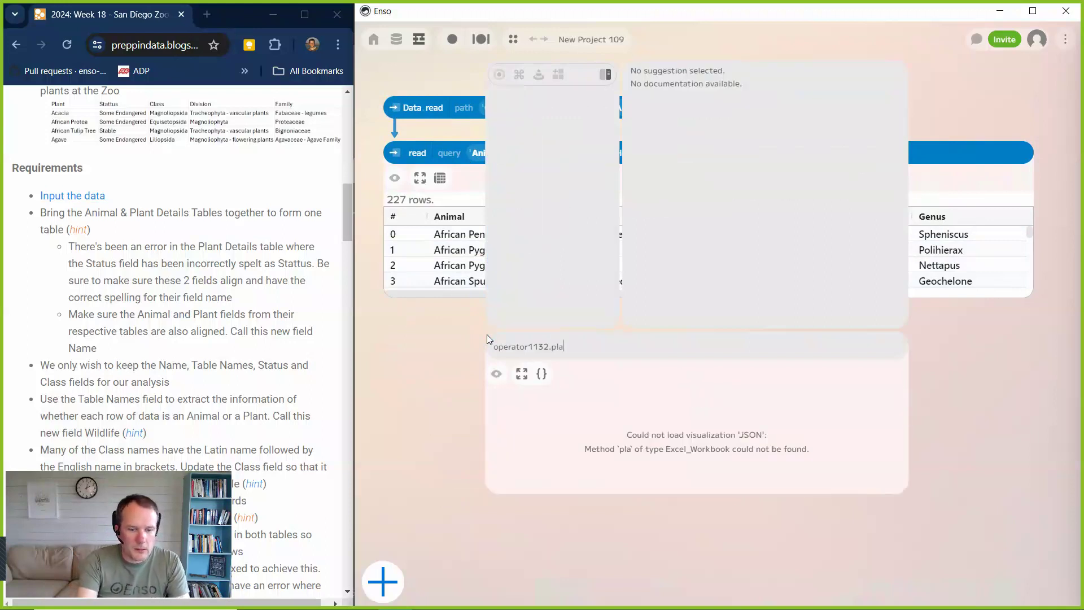
key(BackSpace)
key(BackSpace)
key(BackSpace)
text(re)
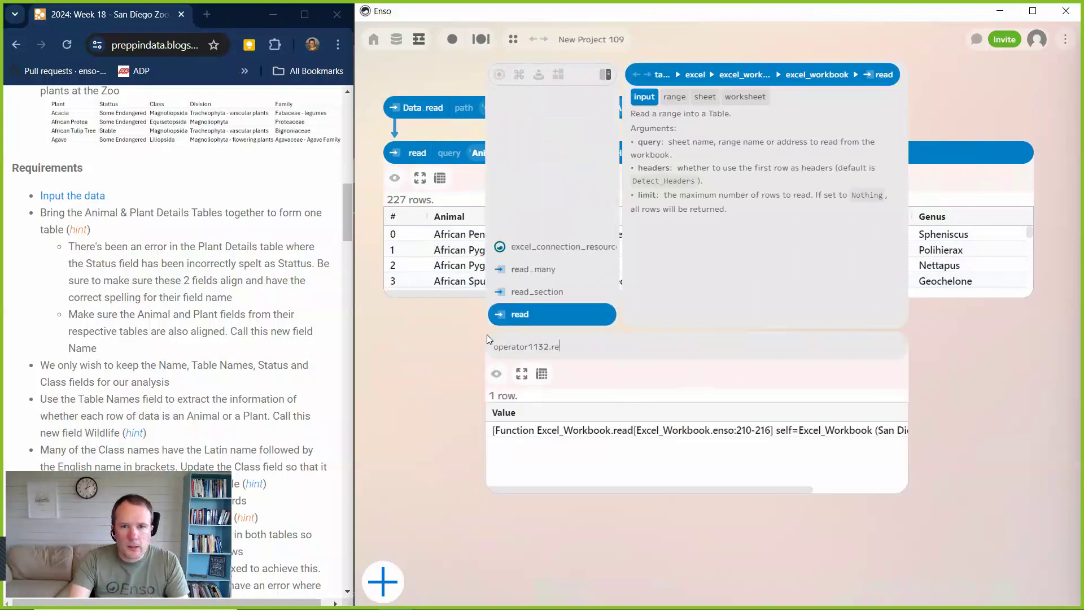
key(Return)
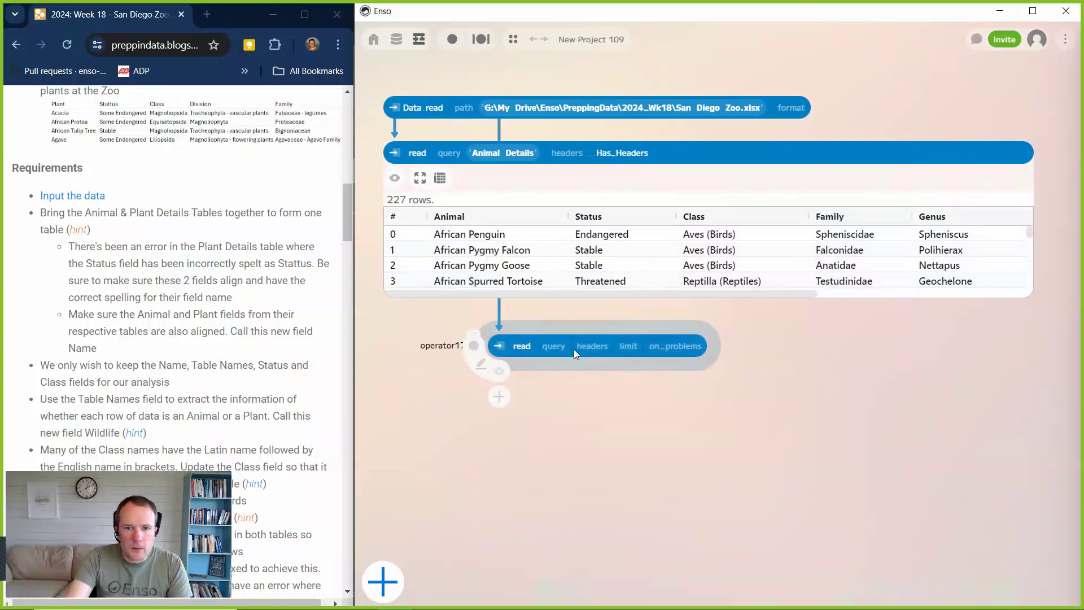
click(561, 342)
click(550, 408)
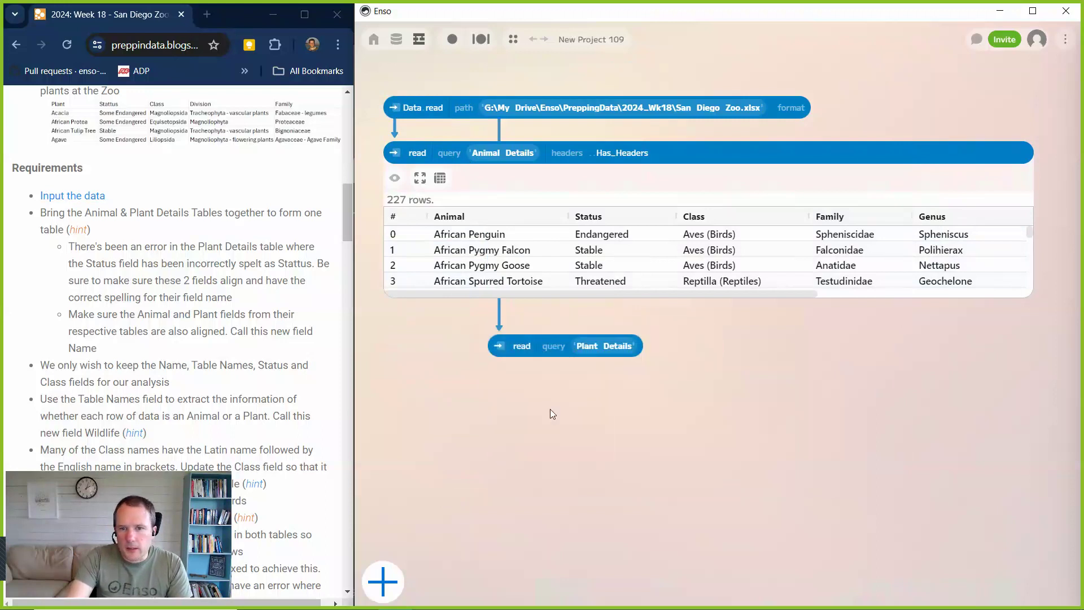
Set the headers of the Plant Details read to Has_Headers and show its data in a widened preview.
click(499, 346)
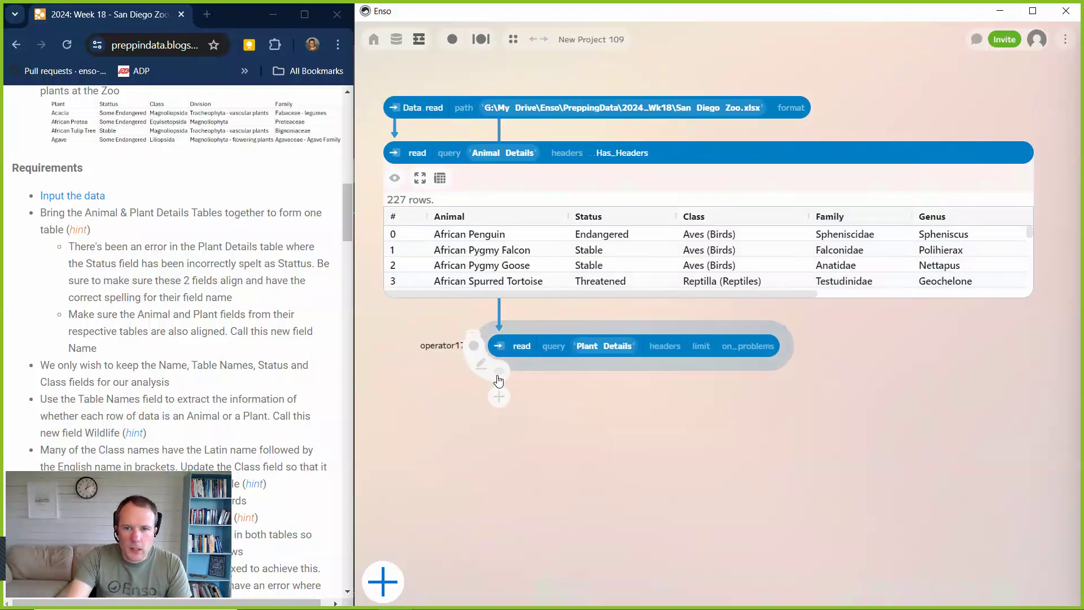
click(665, 346)
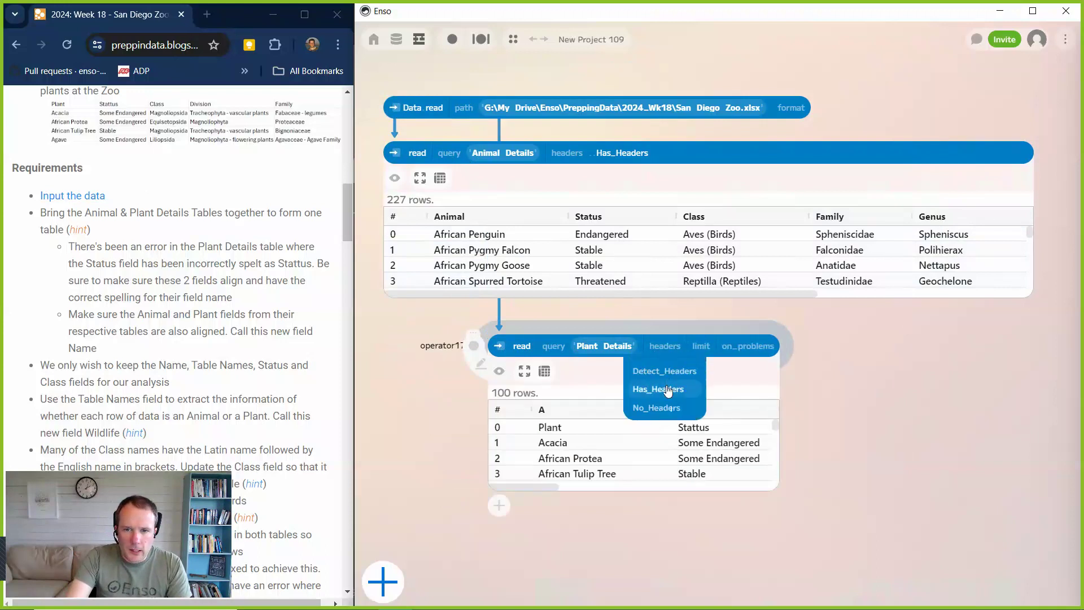
click(658, 386)
drag(502, 344, 505, 332)
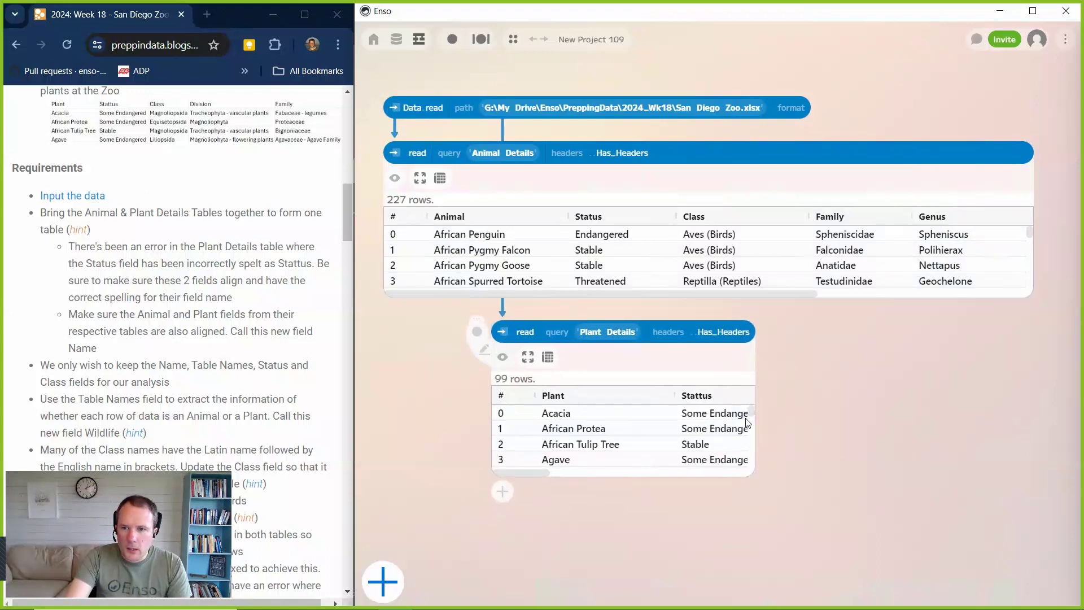
drag(755, 412, 1064, 412)
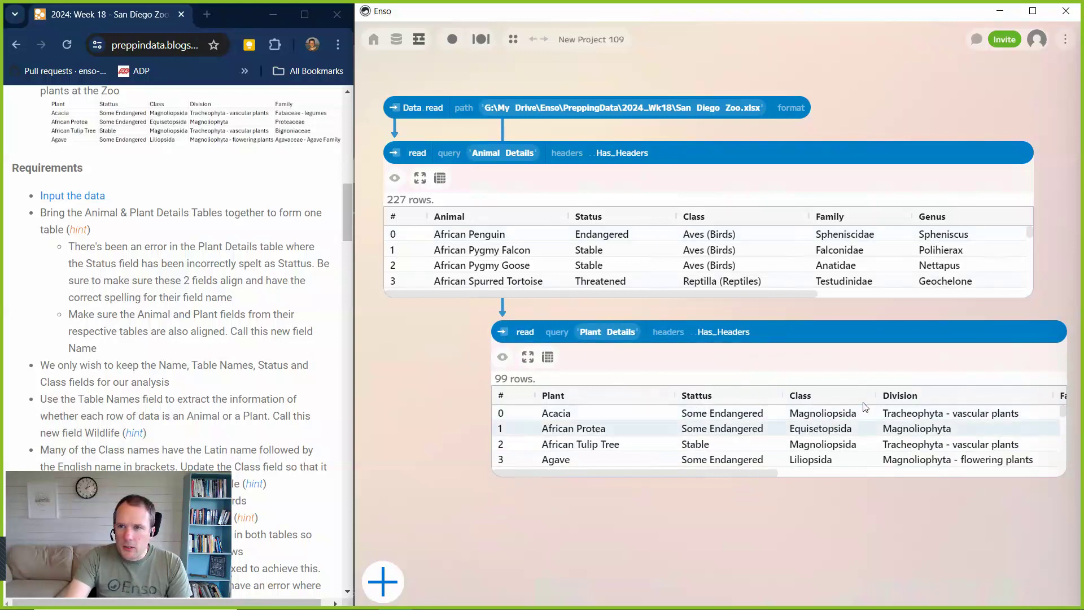
drag(791, 295, 874, 302)
drag(961, 305, 713, 303)
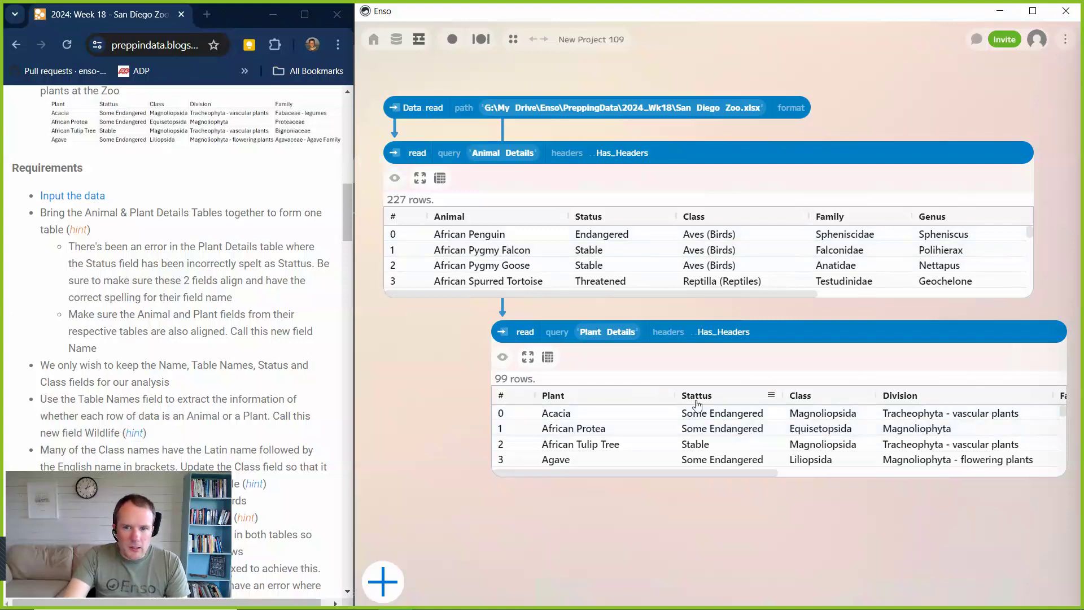
Add a rename_columns component on the Plant Details read and map the Plant column to Name.
click(503, 493)
text(ren)
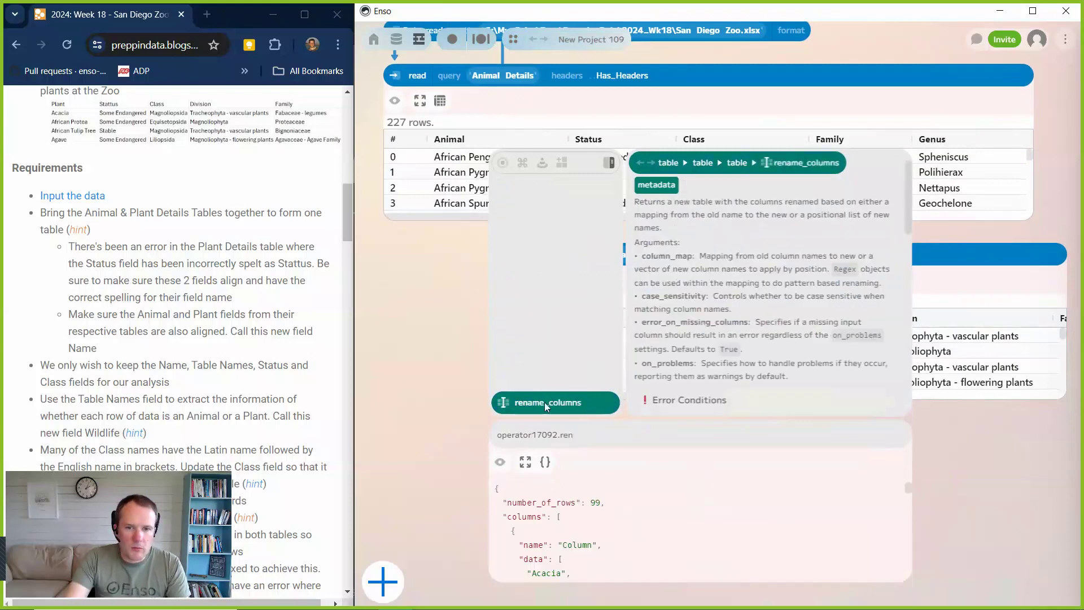
click(547, 403)
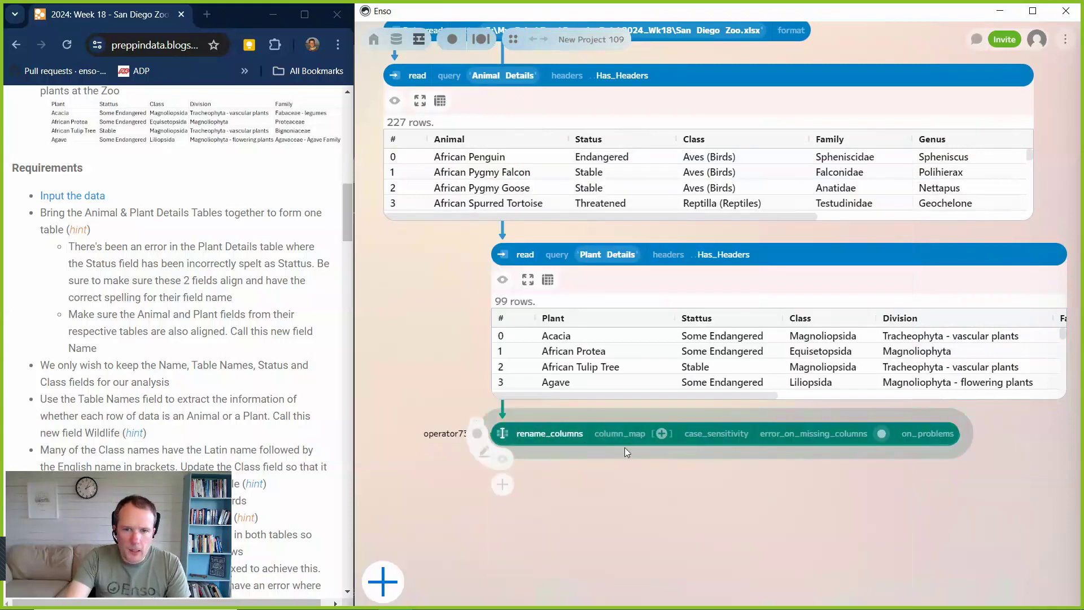
click(661, 433)
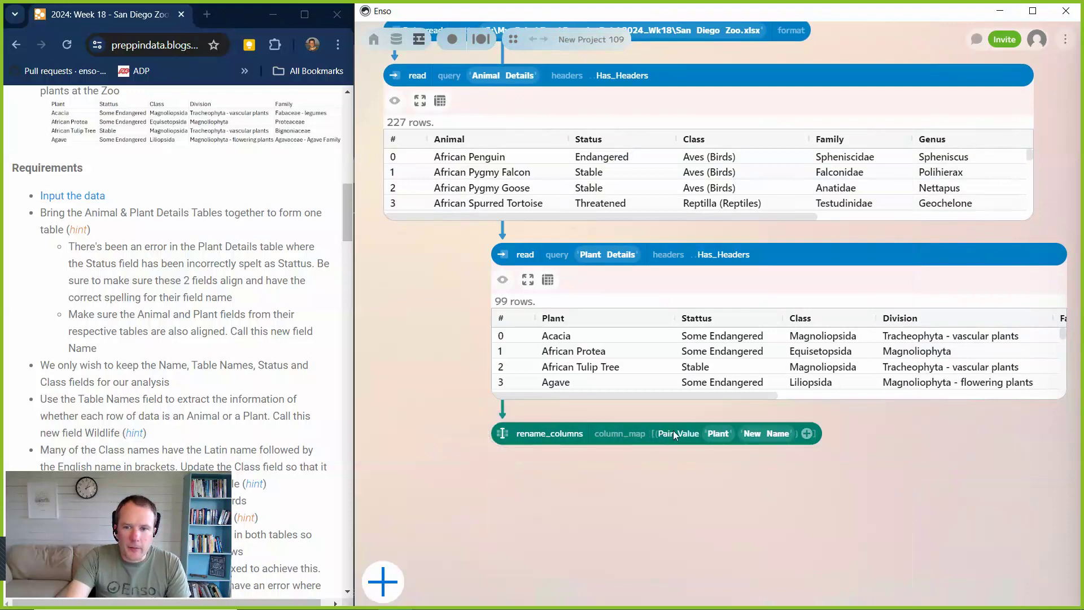
click(766, 438)
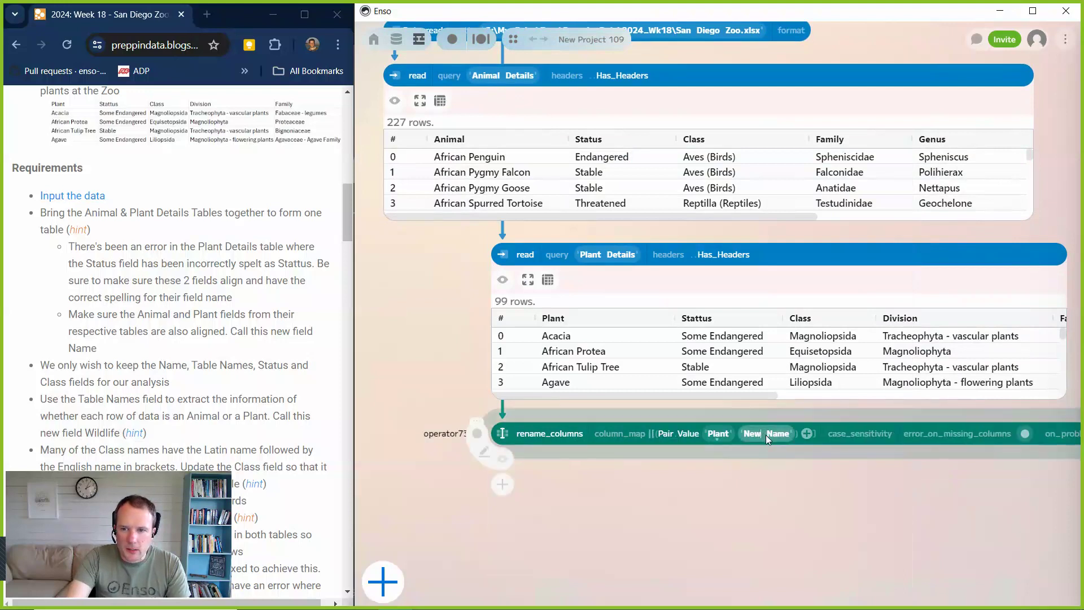
key(BackSpace)
key(BackSpace)
key(BackSpace)
key(BackSpace)
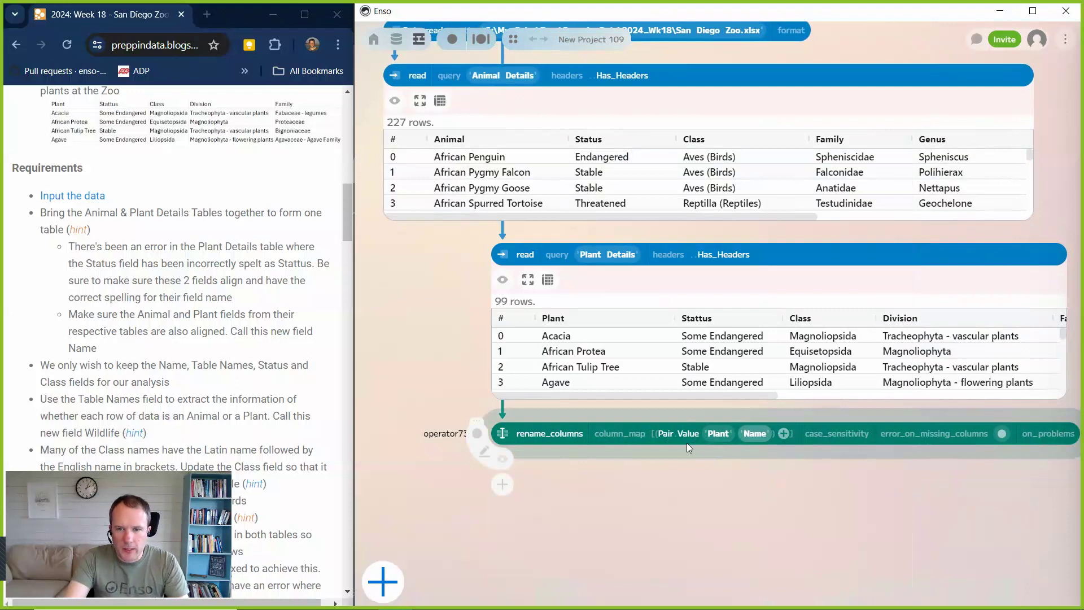
Add a second pair to the plant rename_columns that maps the misspelt Stattus column to Status.
click(785, 434)
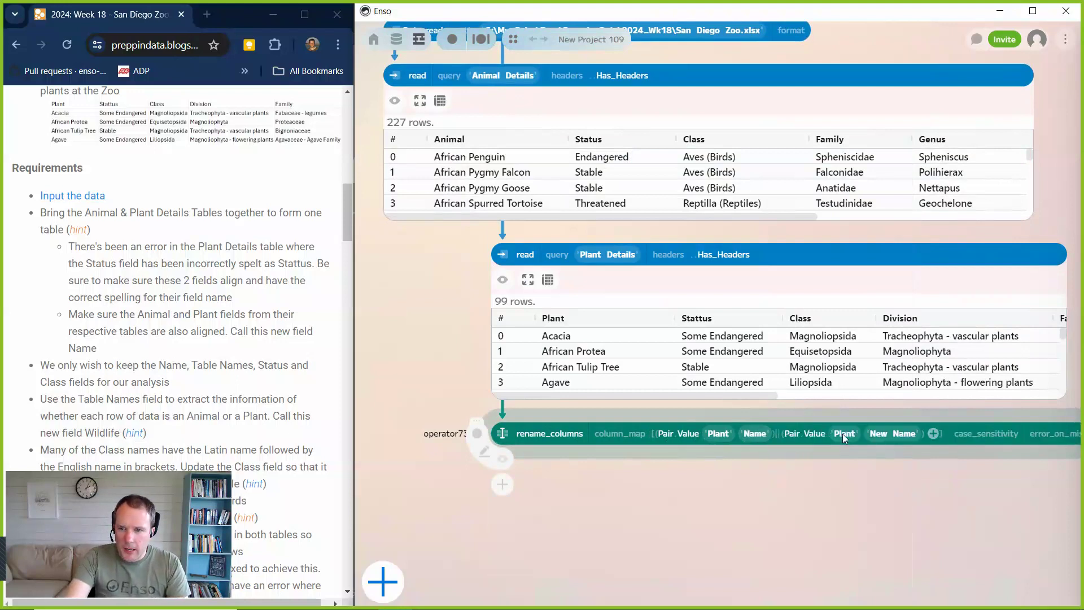
click(841, 435)
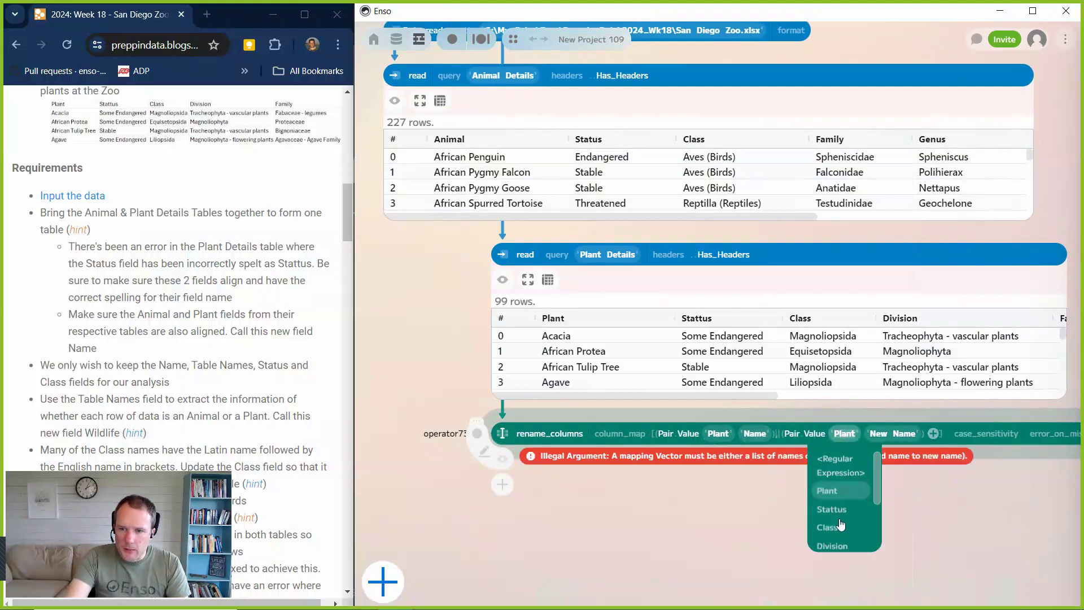
click(836, 509)
click(897, 434)
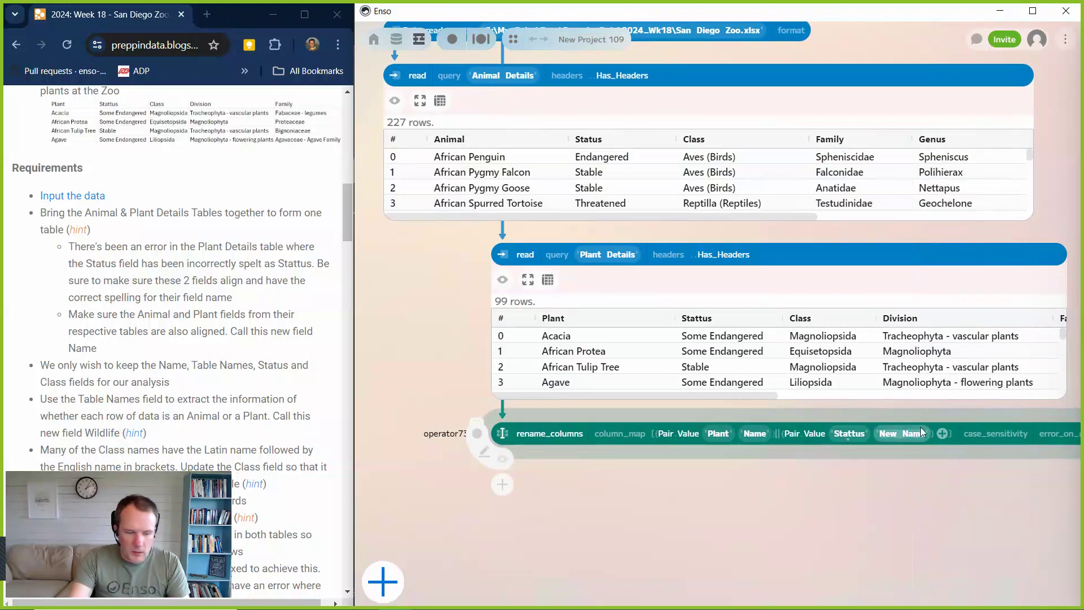
text(St)
key(BackSpace)
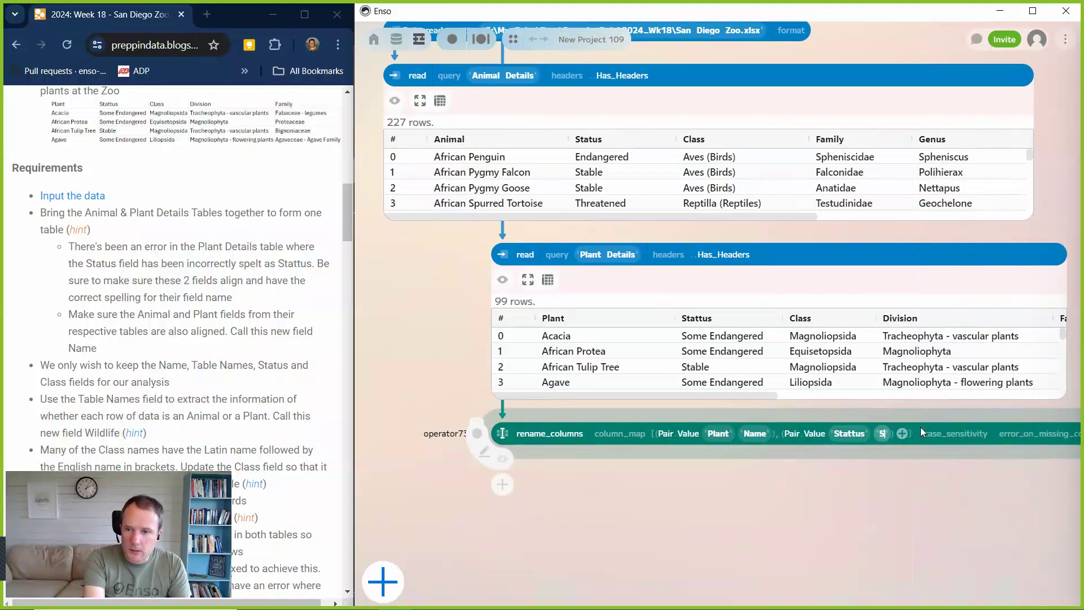
text(tatus)
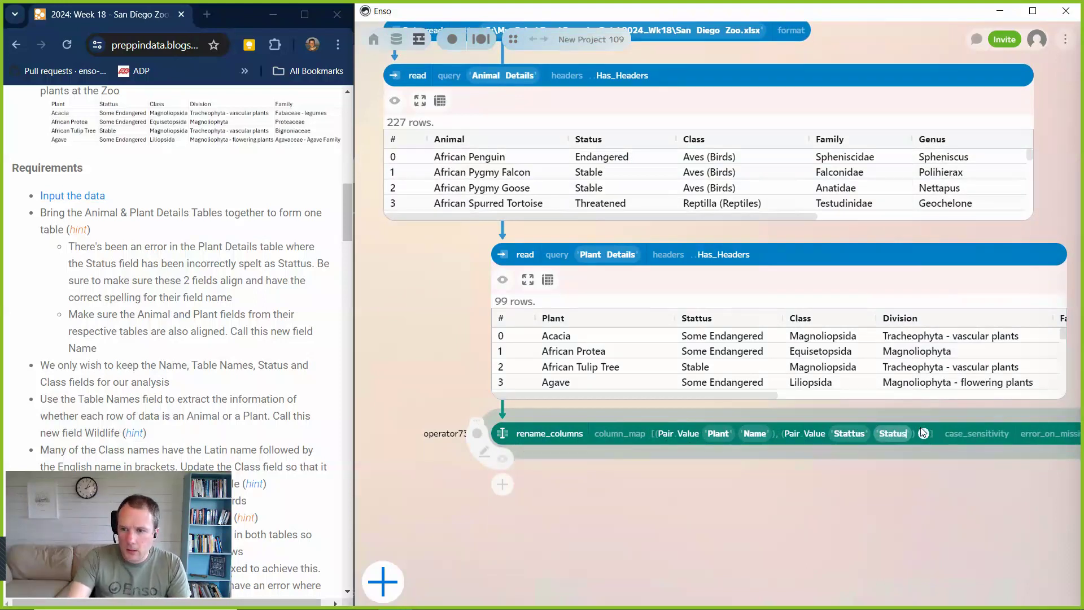
key(Return)
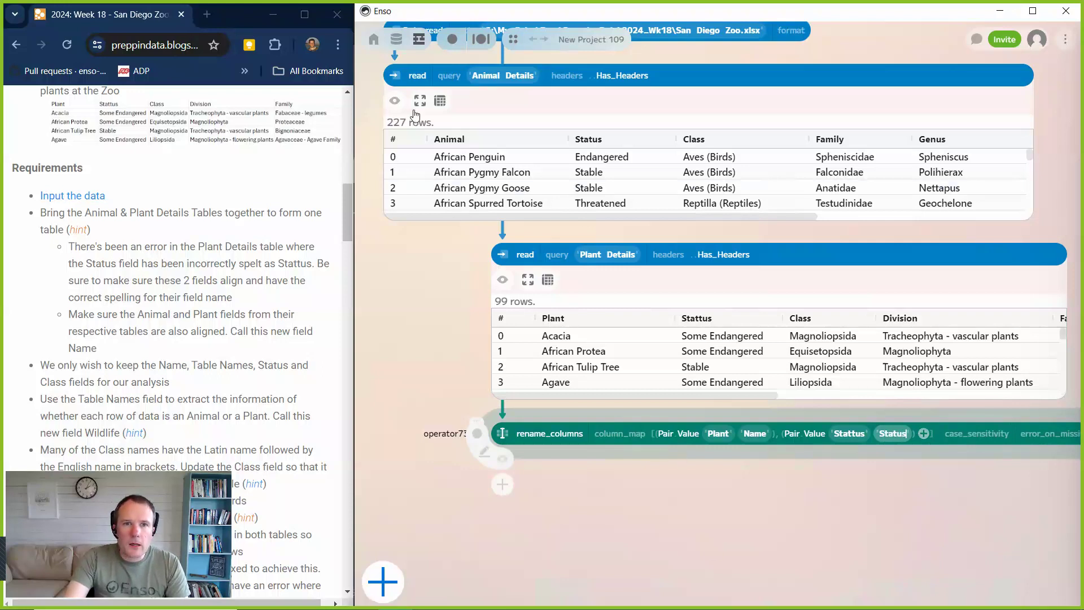
Hide the Animal Details data preview and add a rename_columns component on that read.
click(395, 100)
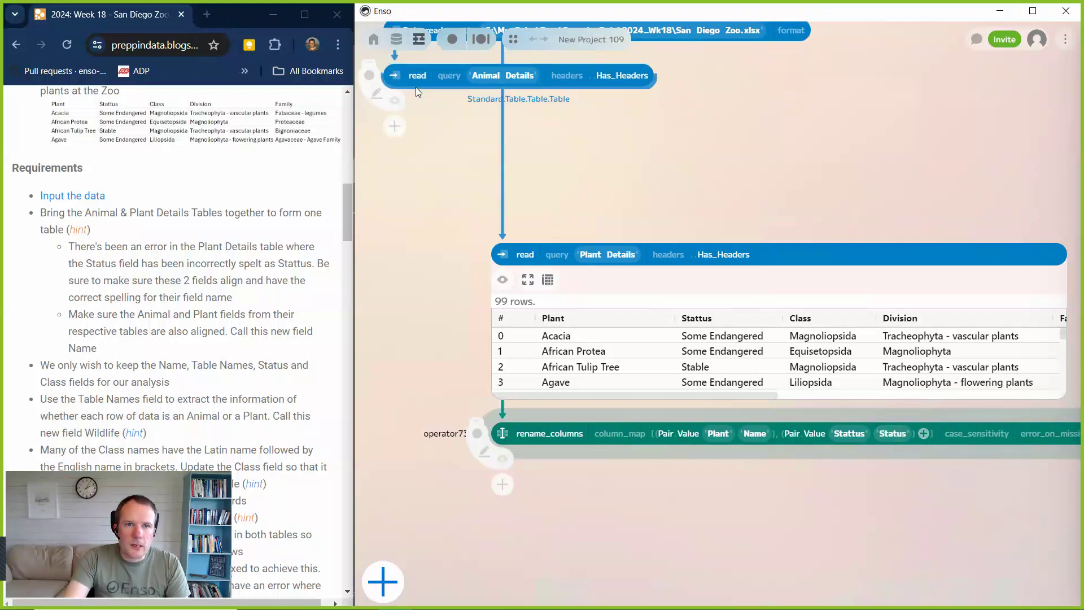
drag(415, 88, 393, 114)
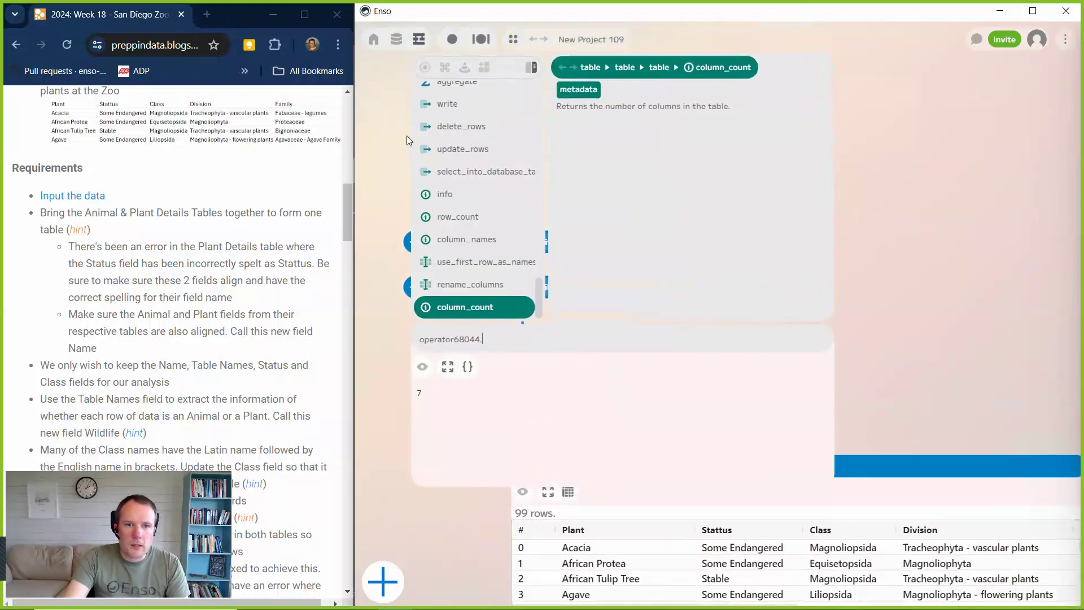
text(re)
key(Up)
key(Return)
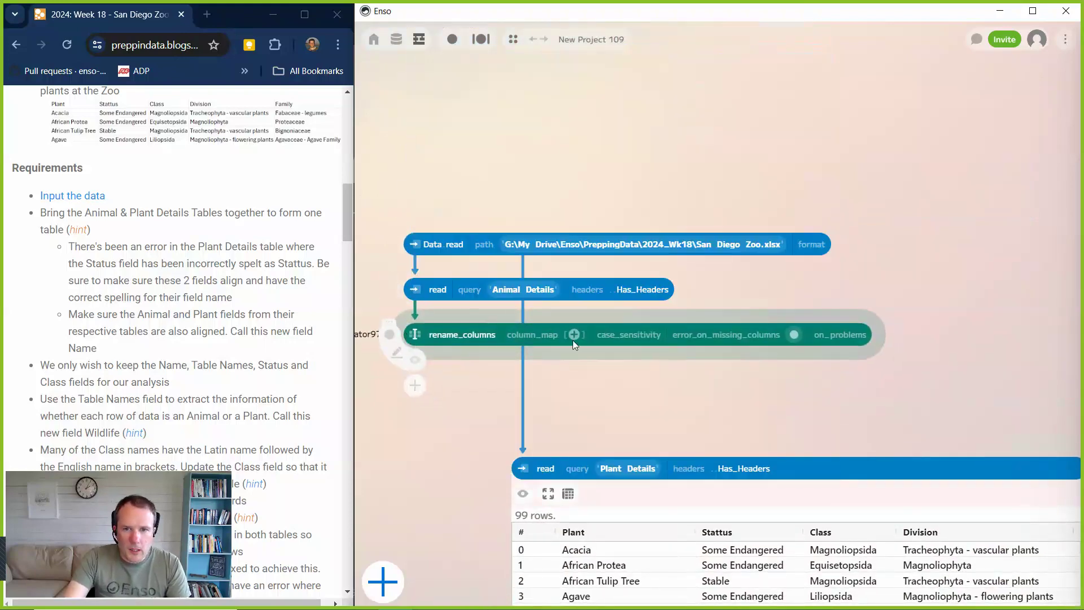
Add a pair to the animal rename_columns that maps the Animal column to Name.
click(573, 336)
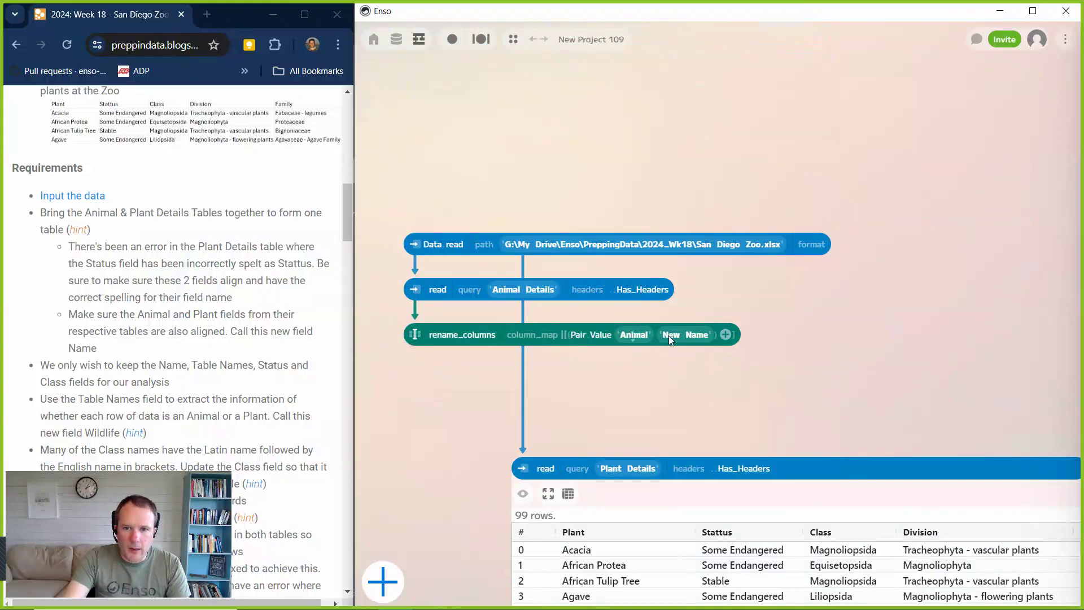
click(685, 335)
key(BackSpace)
key(BackSpace)
key(BackSpace)
key(BackSpace)
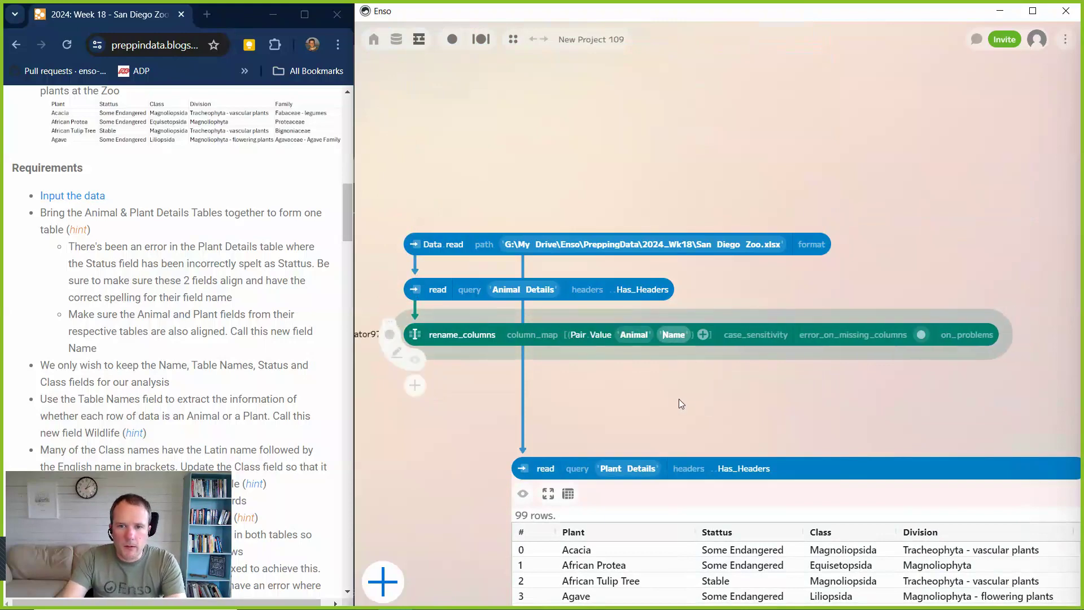
click(680, 401)
Move the Plant Details read and its rename_columns together slightly up and further right of the animal branch.
scroll(689, 411, down, 5)
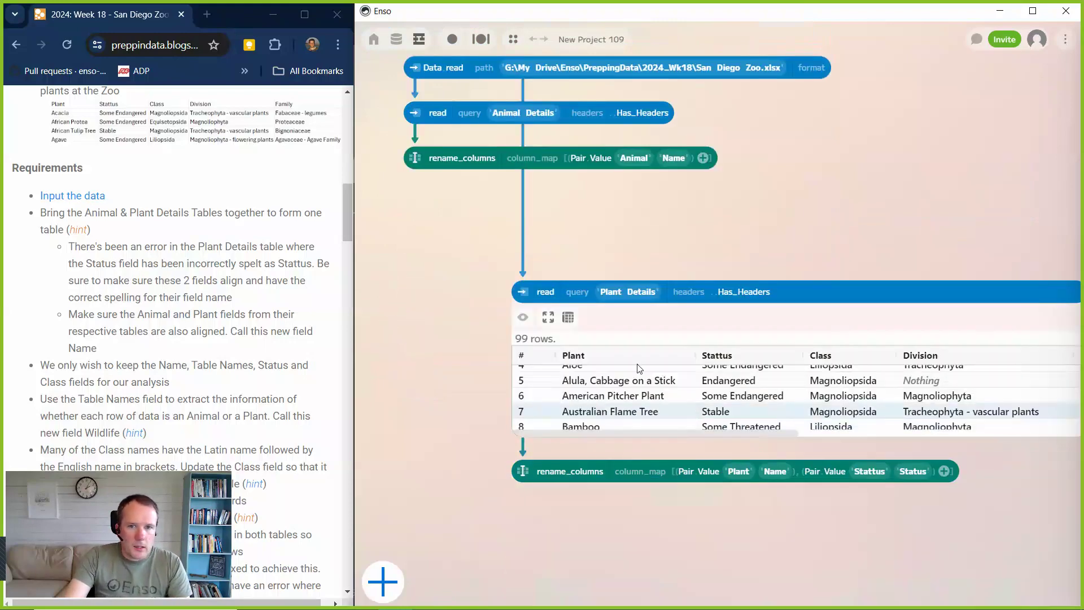
drag(477, 247, 675, 575)
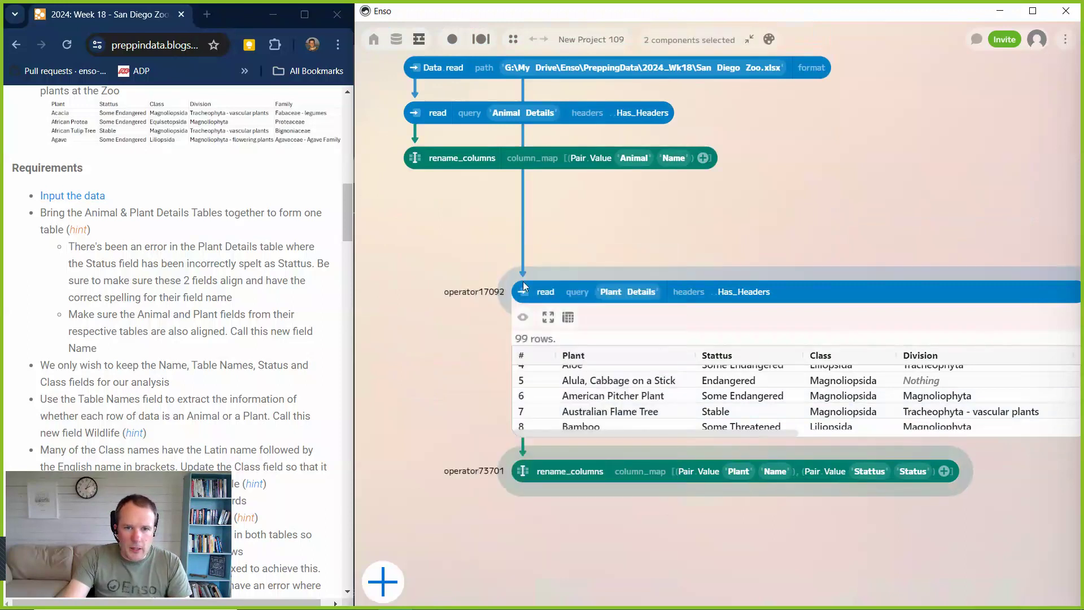
drag(523, 286, 558, 263)
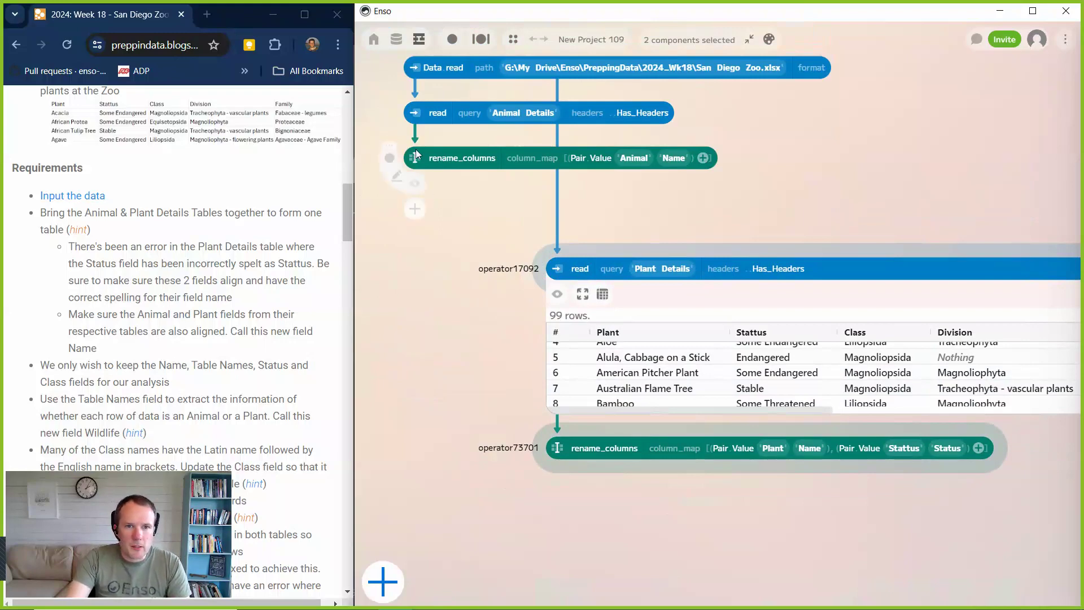
Add a set component after the animal rename_columns and choose a text value as its value.
drag(415, 169, 429, 222)
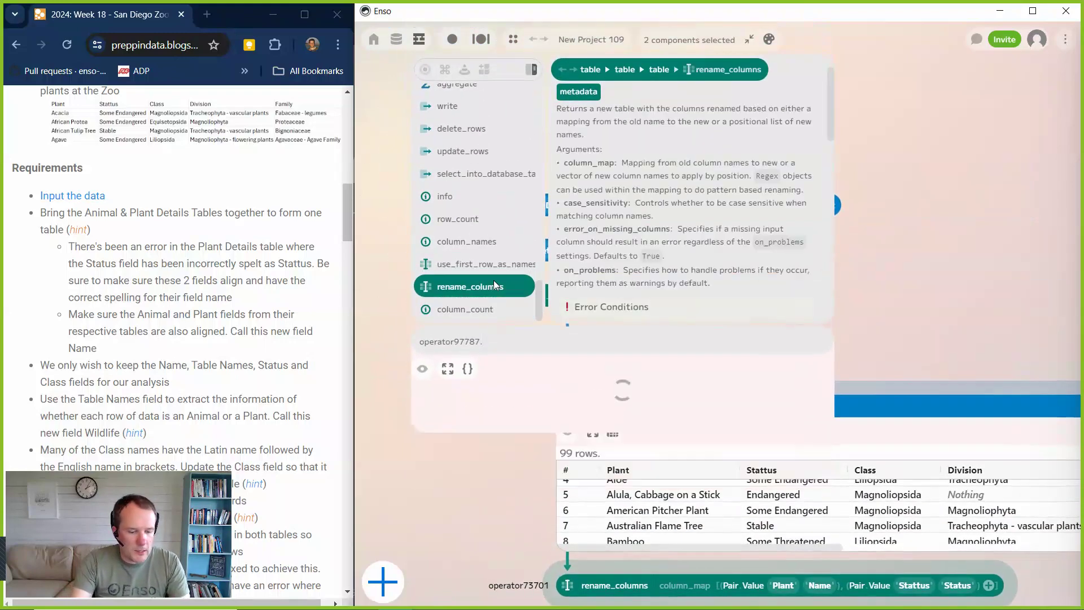
text(set)
key(Return)
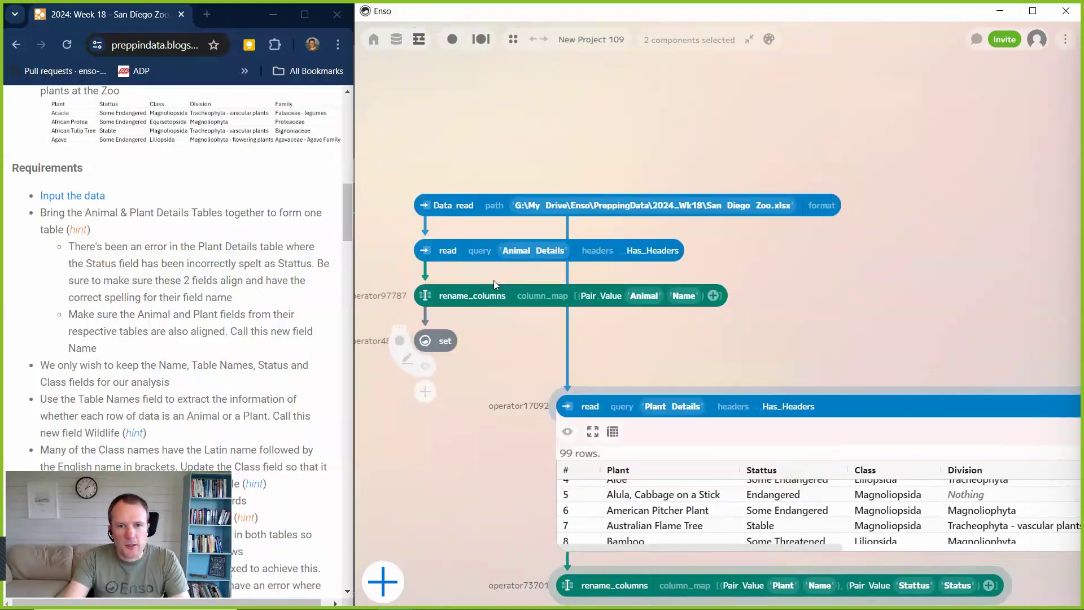
click(474, 341)
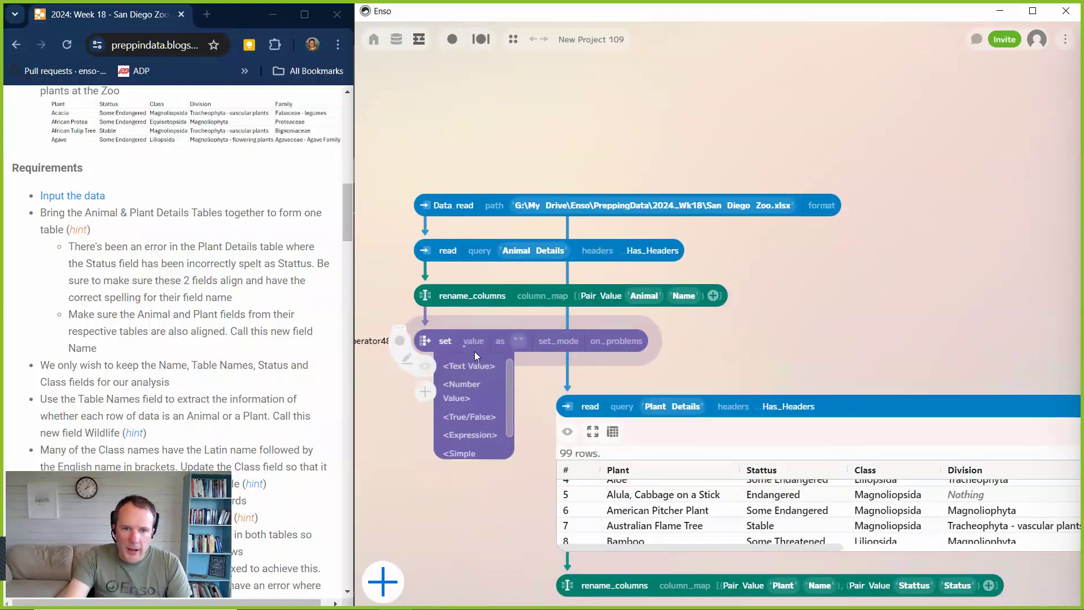
click(470, 365)
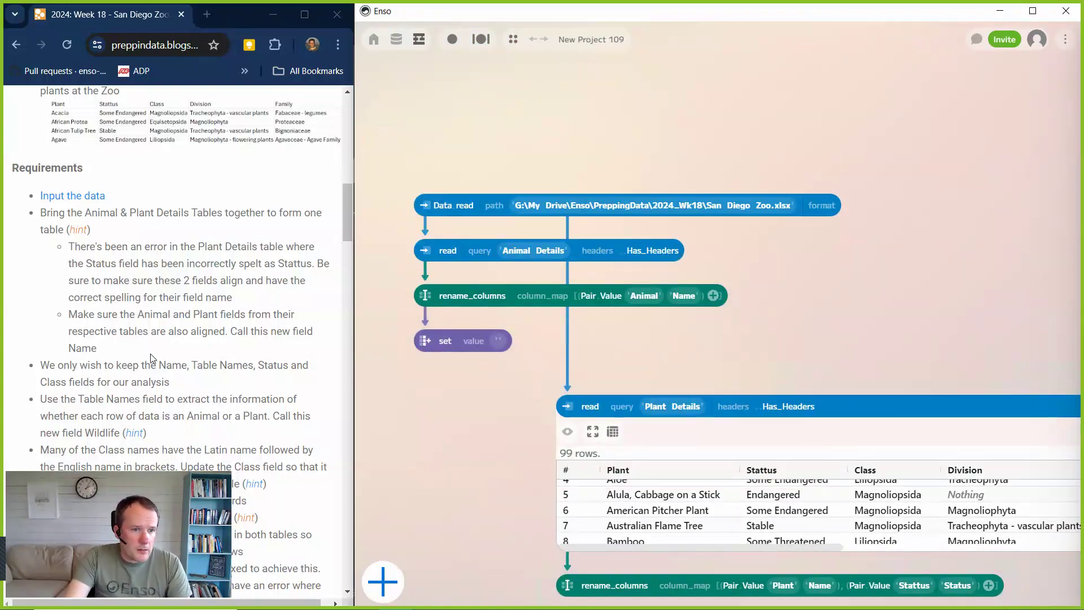
Copy the word Animal from the challenge requirements and paste it as the set component's text value without a trailing space.
click(201, 416)
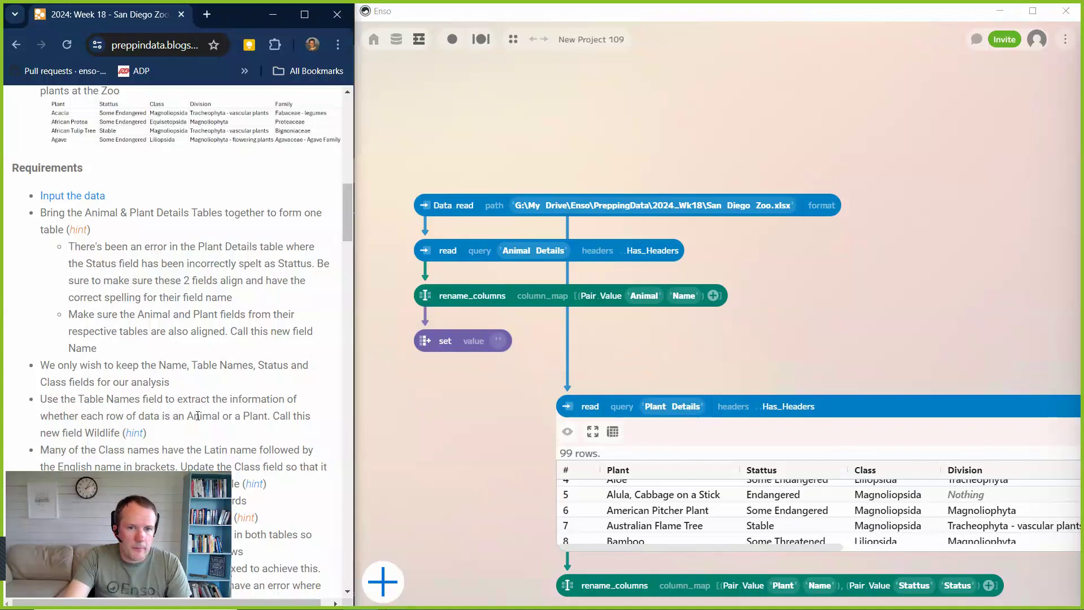
double_click(203, 416)
key(ctrl+c)
click(497, 340)
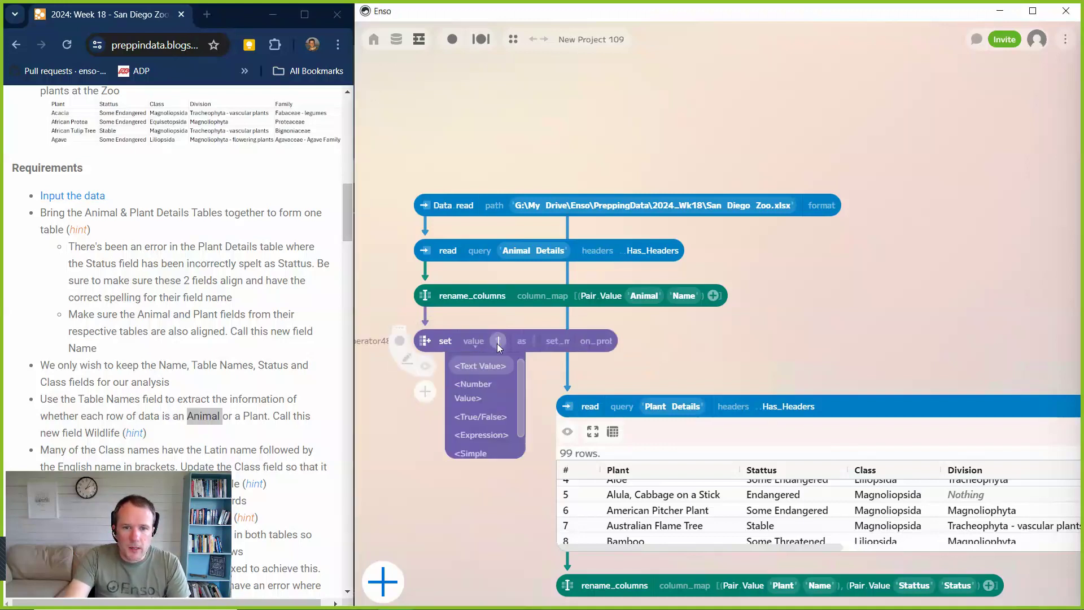
key(ctrl+v)
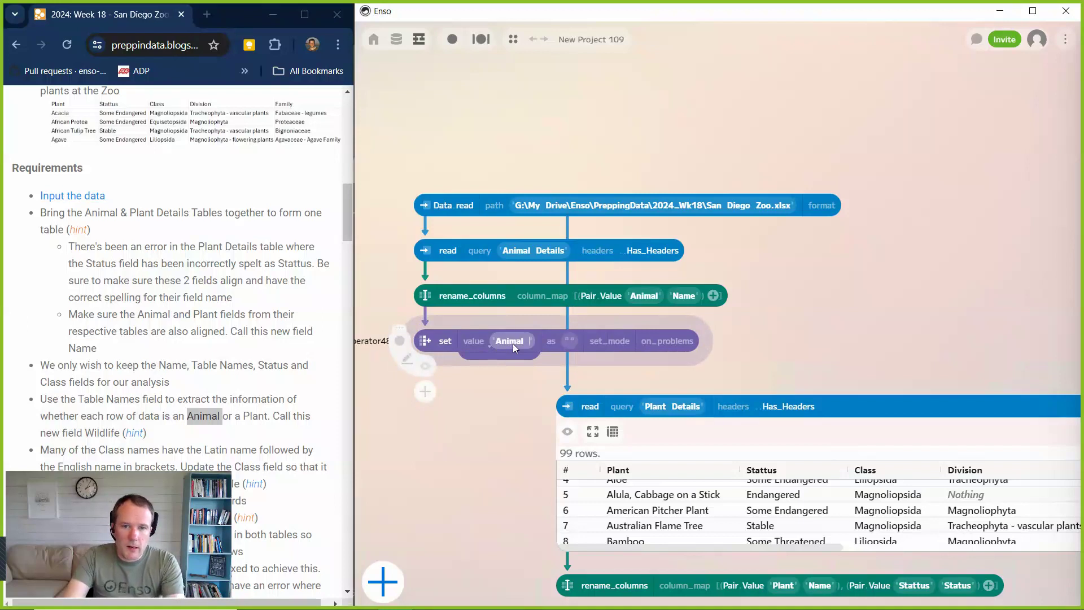
key(BackSpace)
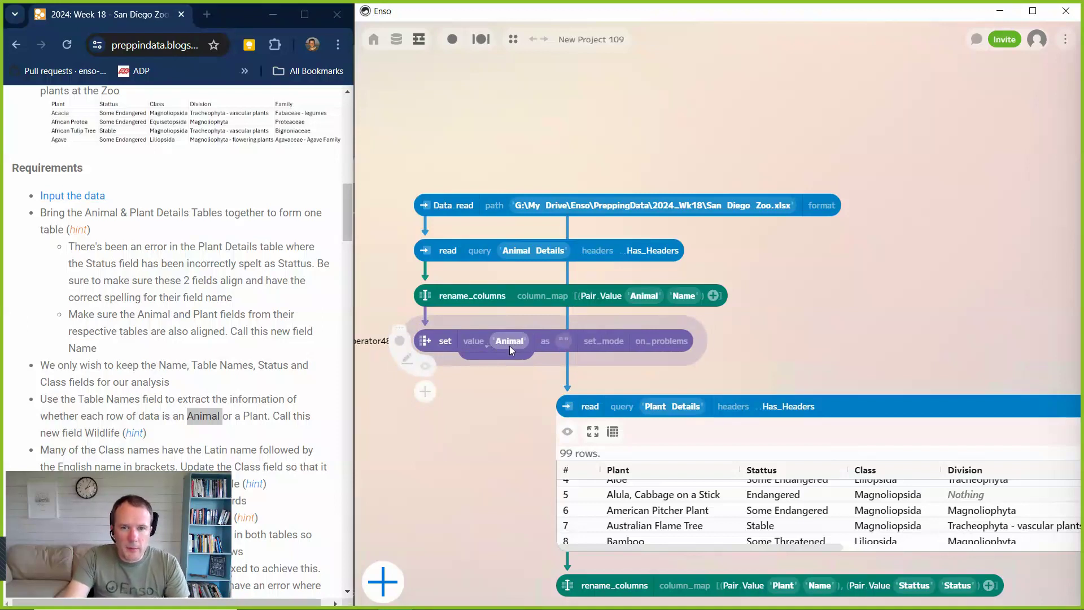
Name the column created by the animal set component Wildlife.
click(567, 340)
text(W)
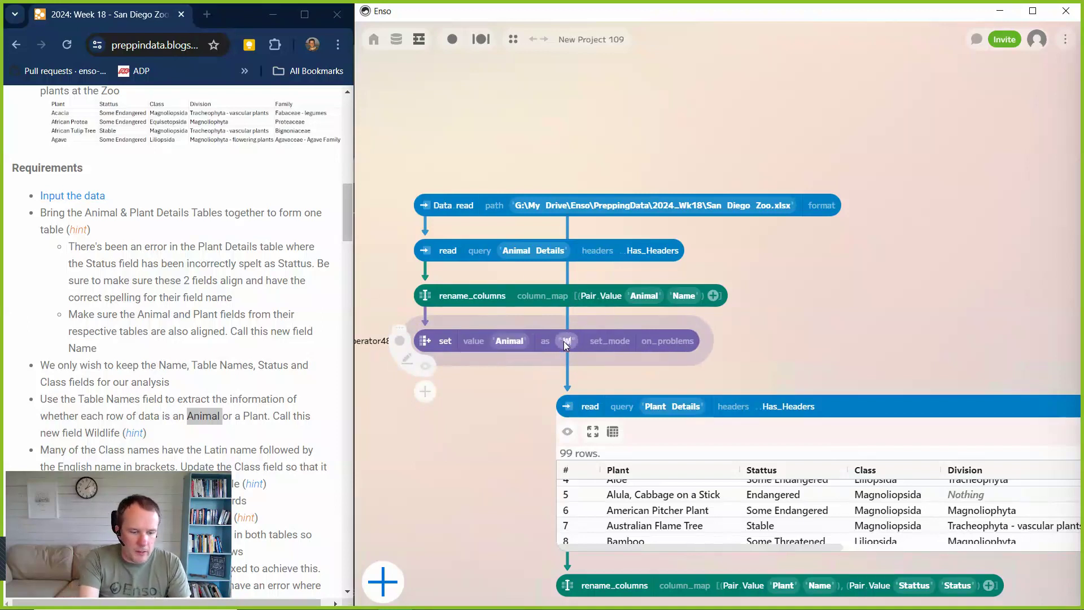
text(ild)
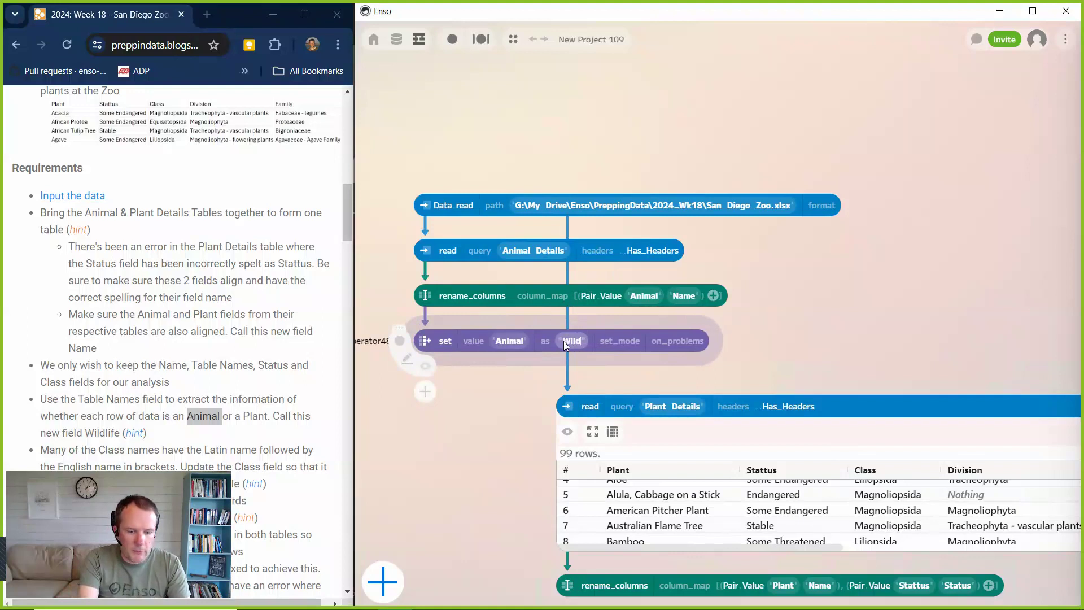
text(life)
click(479, 396)
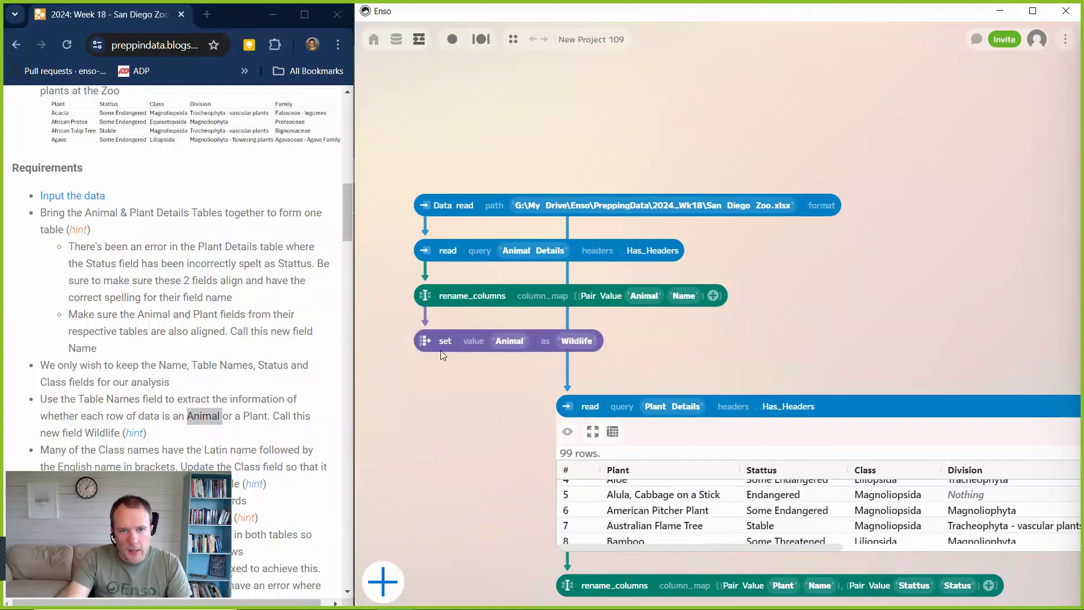
Duplicate the animal set component, connect the copy to the plant rename_columns, and place it underneath.
click(427, 341)
key(ctrl+c)
key(ctrl+v)
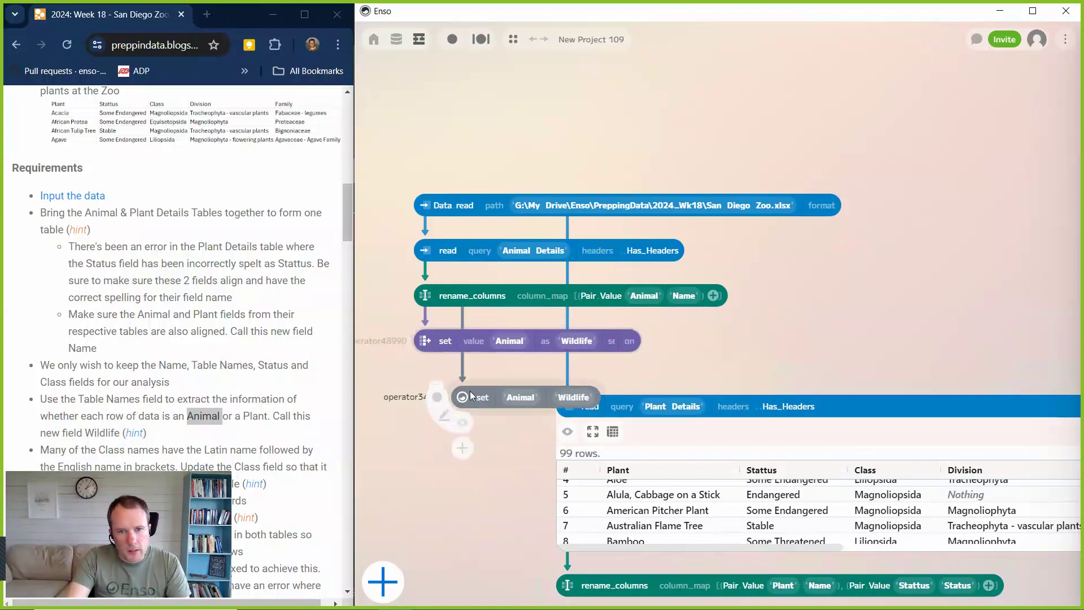
drag(464, 397, 466, 452)
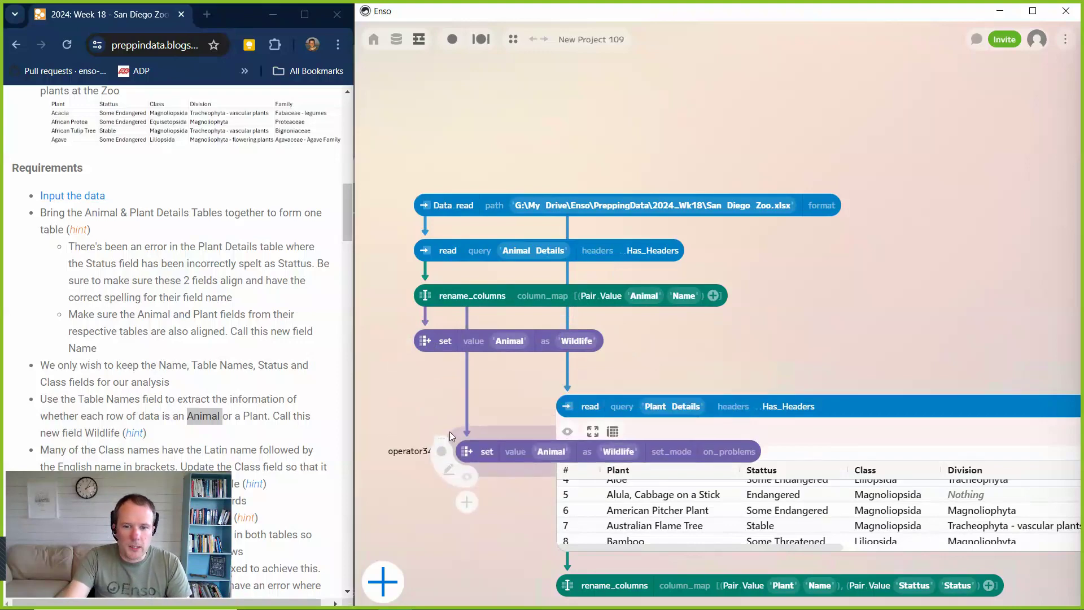
drag(857, 328, 837, 140)
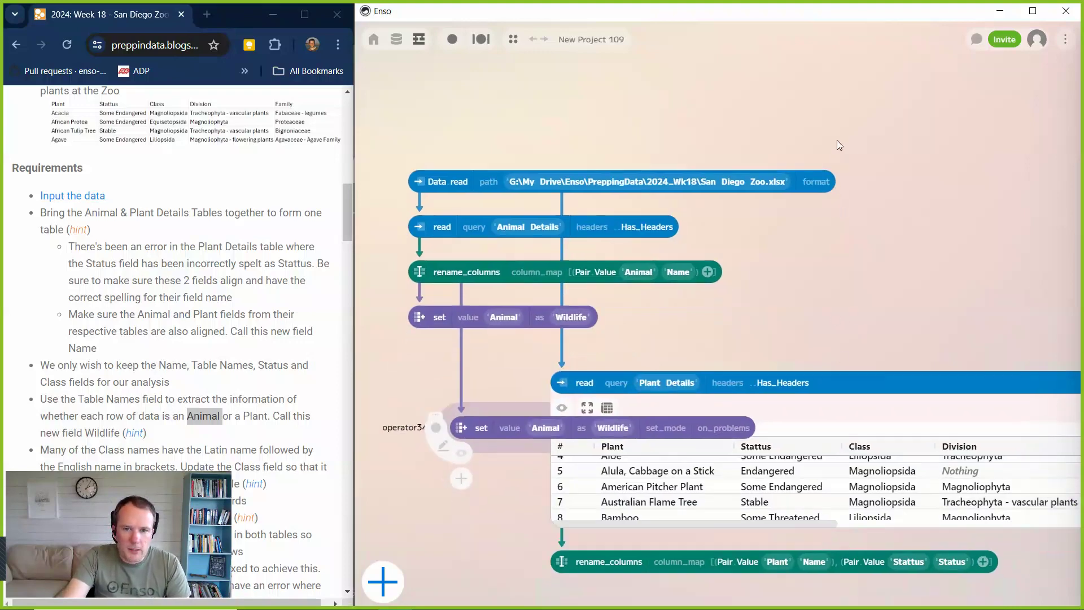
drag(449, 264, 557, 503)
drag(608, 410, 551, 461)
Set the text value of the set component under the plant rename_columns to Plant.
click(637, 460)
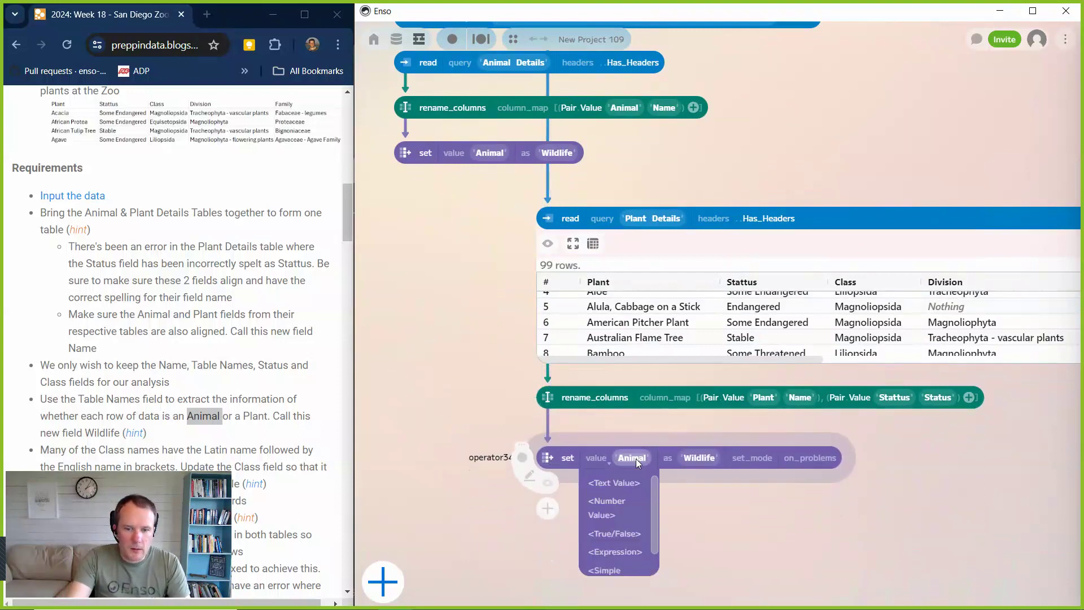
text(Plant)
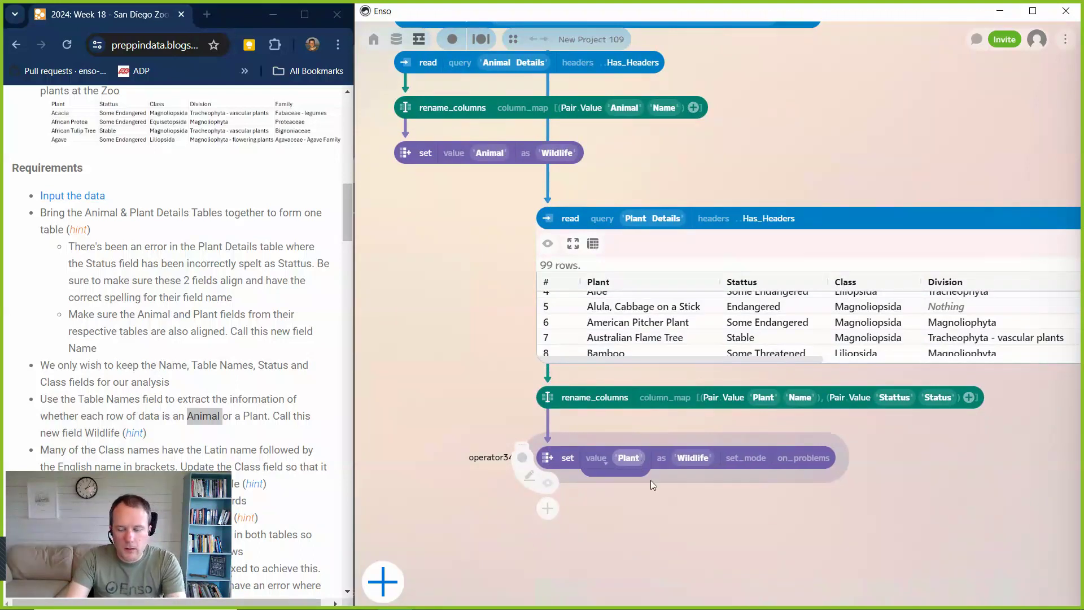
key(Return)
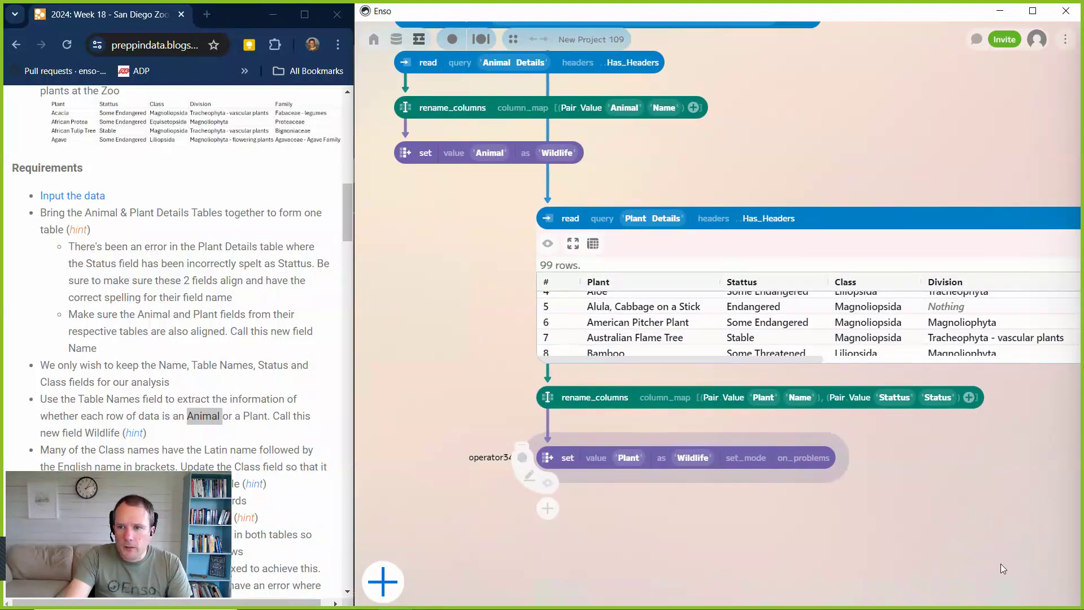
Move the plant branch aside to make room and add a select_columns component after the animal set component.
drag(1009, 545, 511, 204)
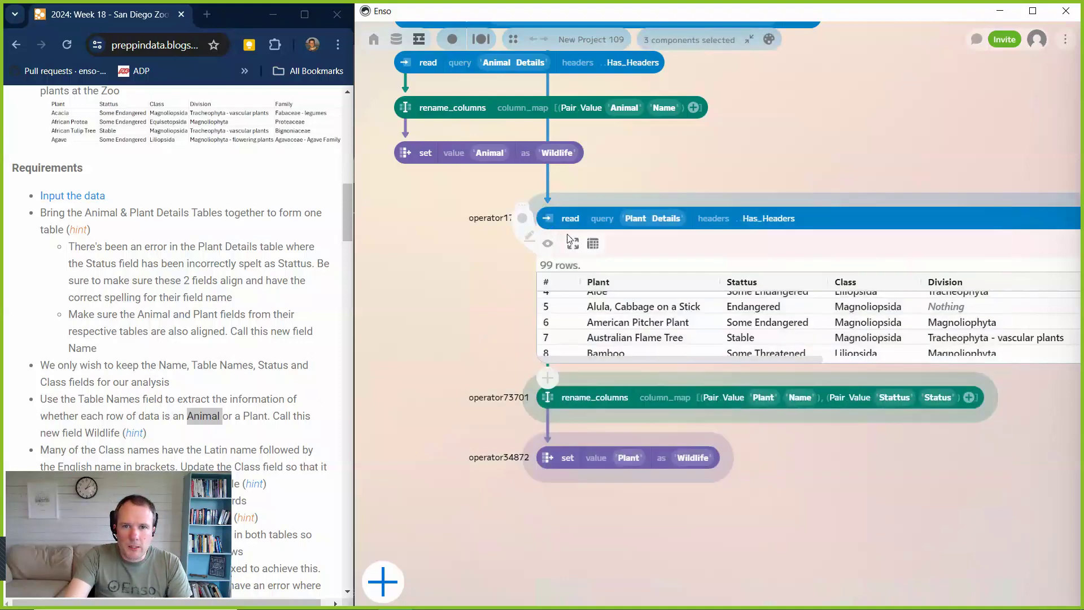
drag(568, 235, 588, 257)
mouse_move(409, 153)
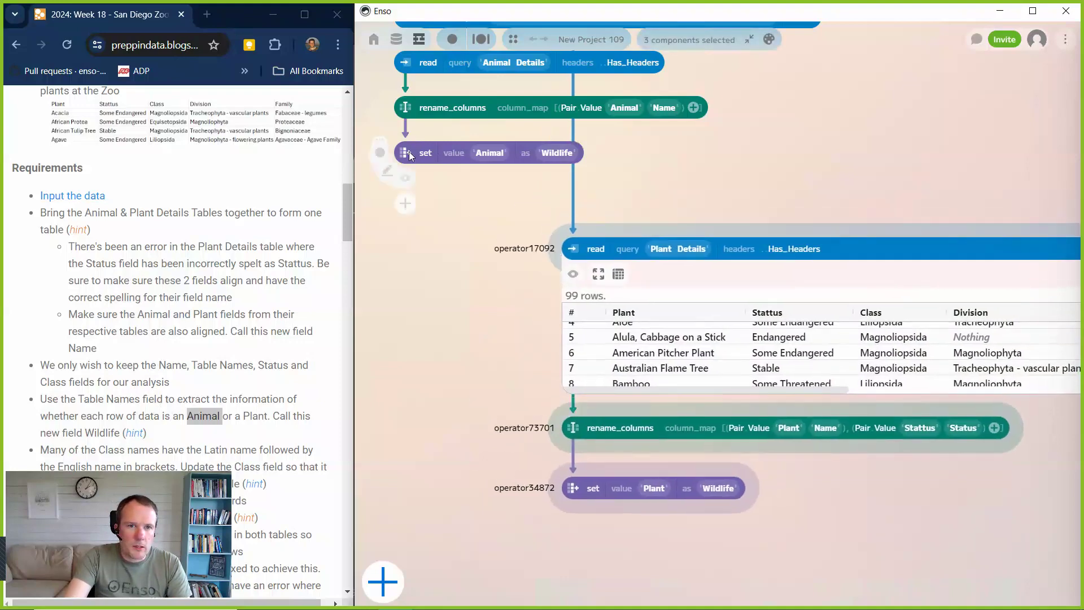
click(406, 207)
text(s)
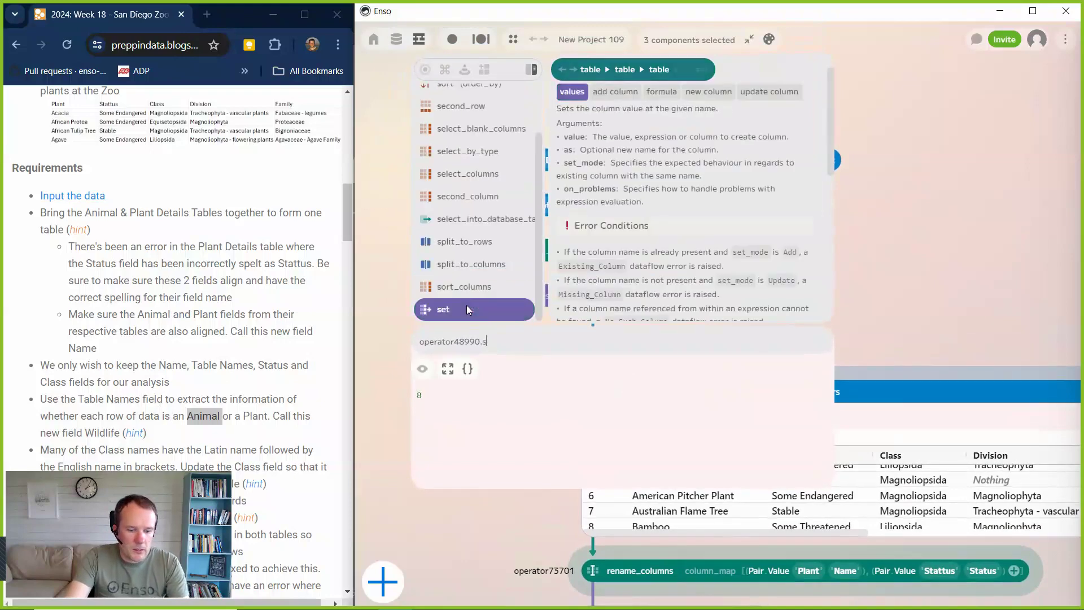
text(e)
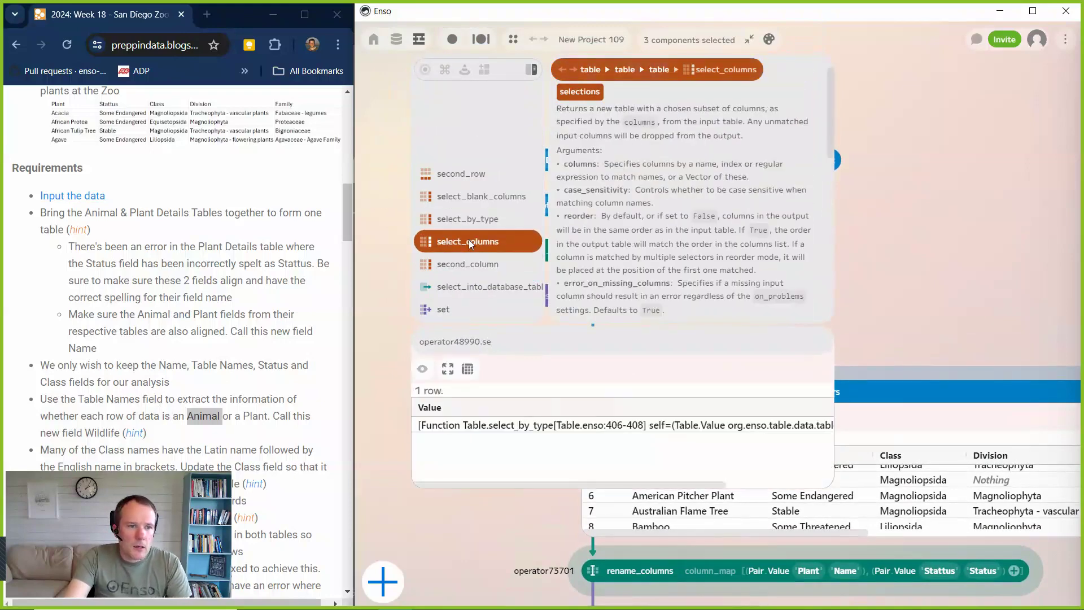
click(469, 241)
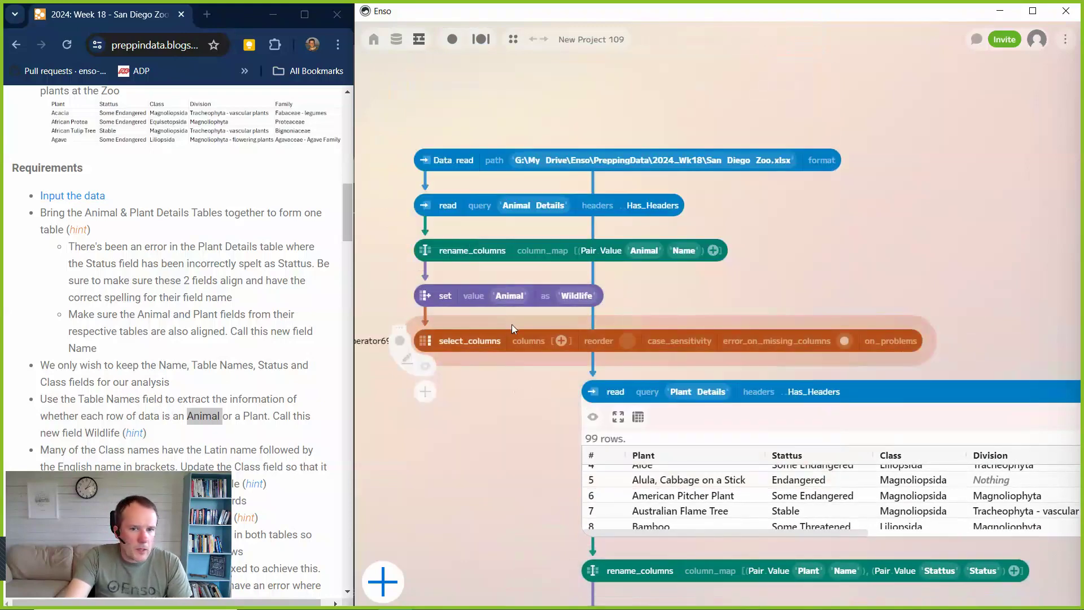
Choose Name, Wildlife, Status and Class as the columns kept by the animal select_columns component.
click(543, 342)
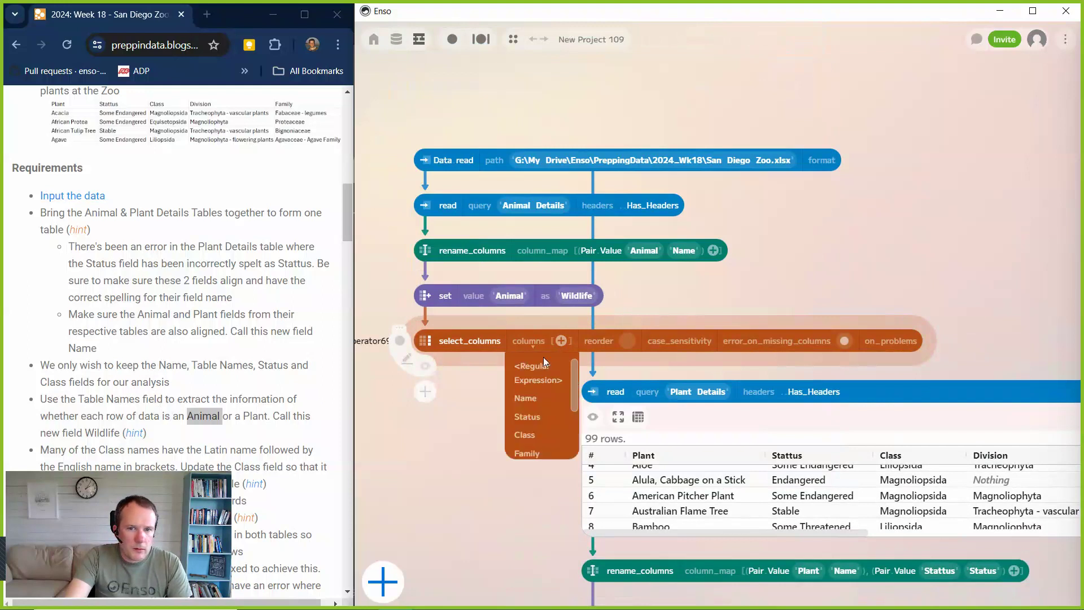
click(524, 399)
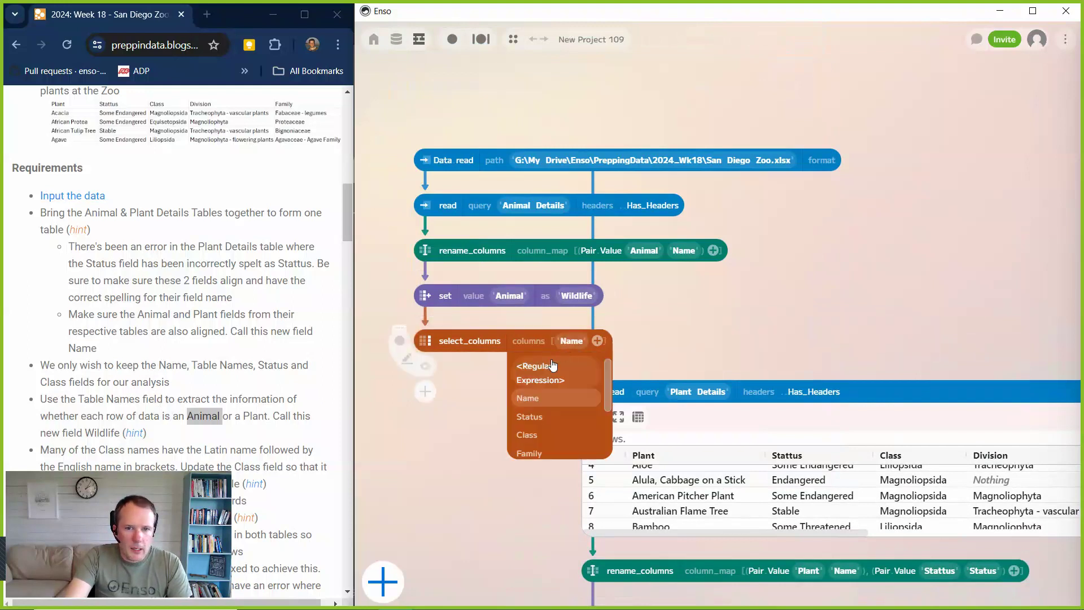
click(599, 341)
scroll(558, 441, down, 3)
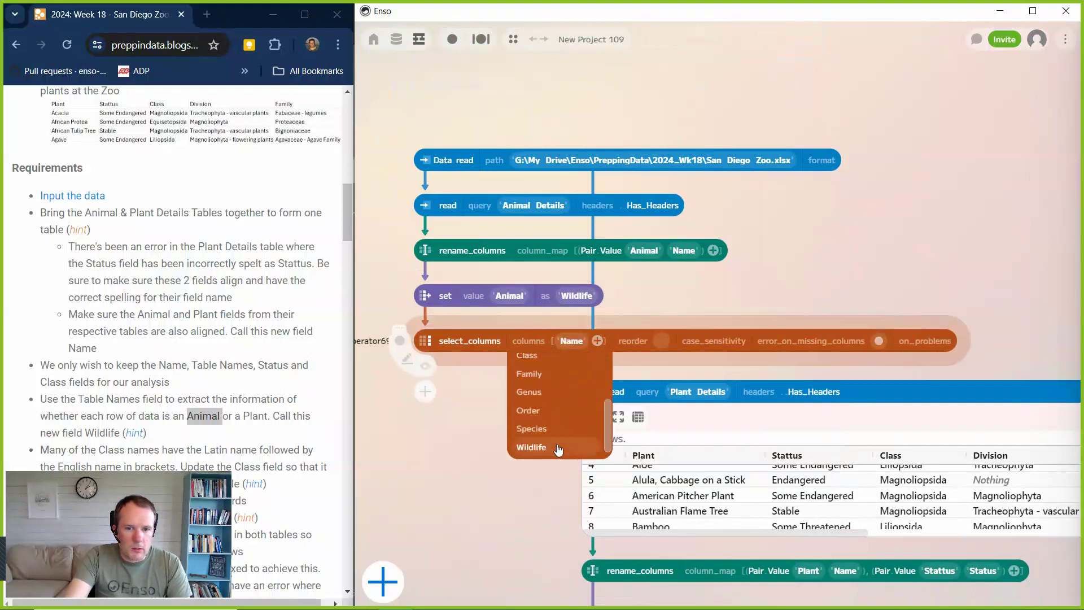
click(557, 447)
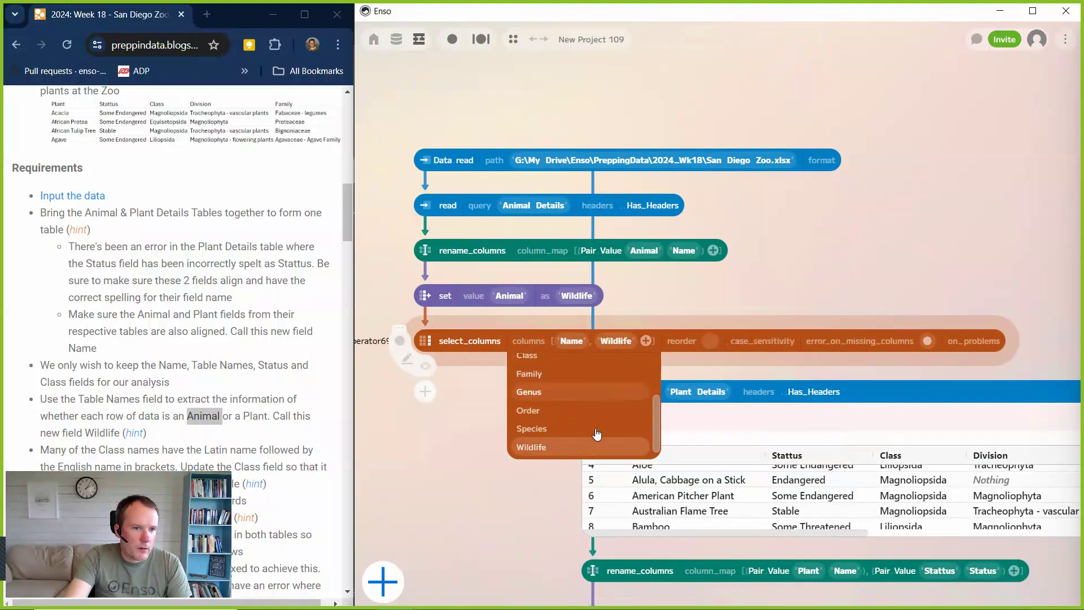
scroll(547, 405, up, 3)
click(547, 403)
click(550, 422)
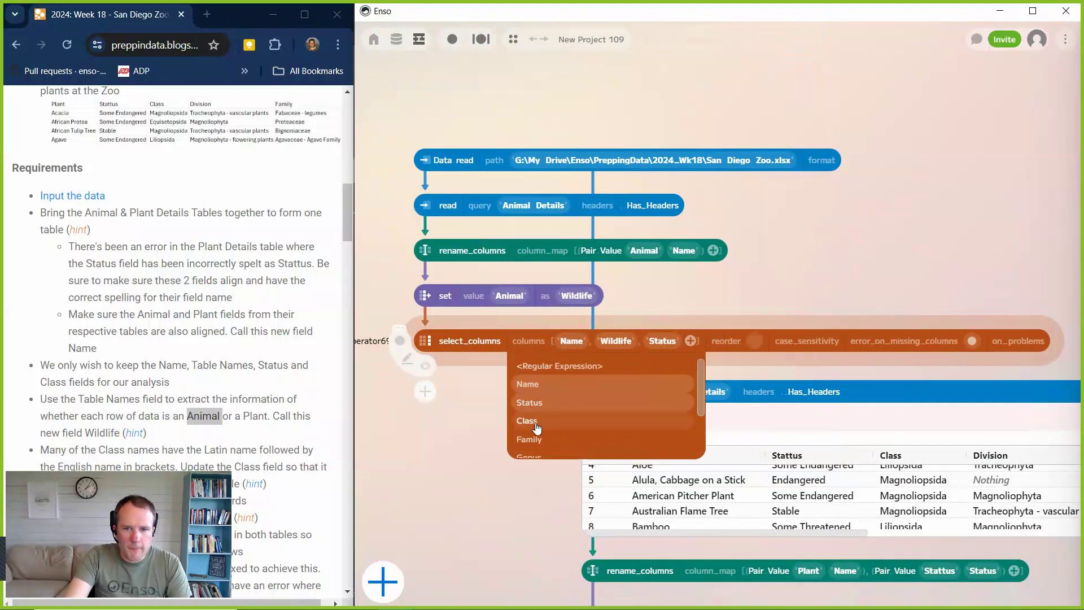
click(463, 470)
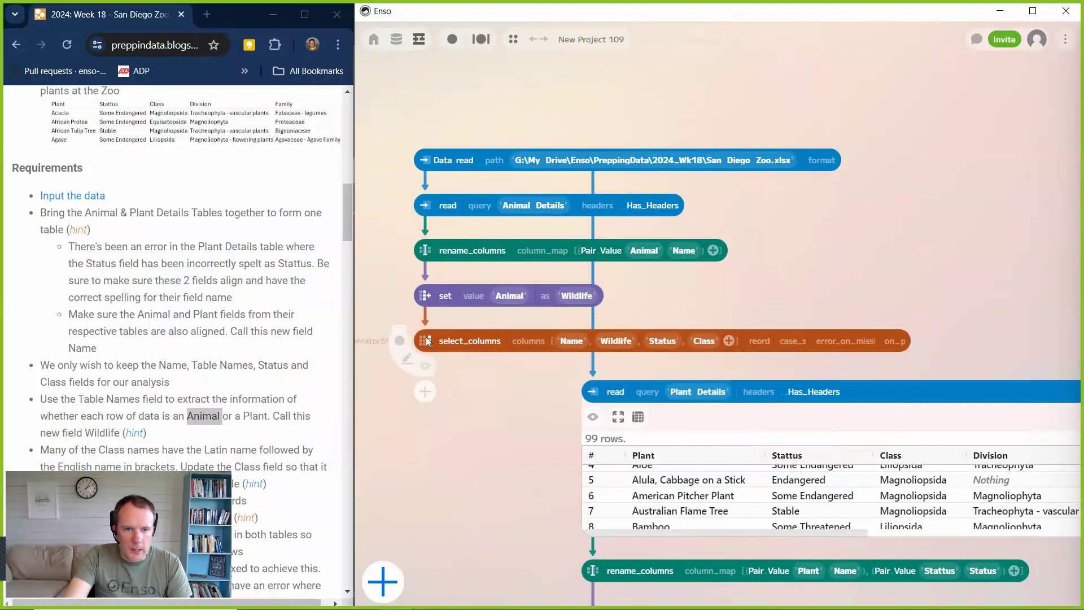
Duplicate the animal select_columns component, connect the copy to the plant set component, and place it underneath.
key(ctrl+c)
key(ctrl+v)
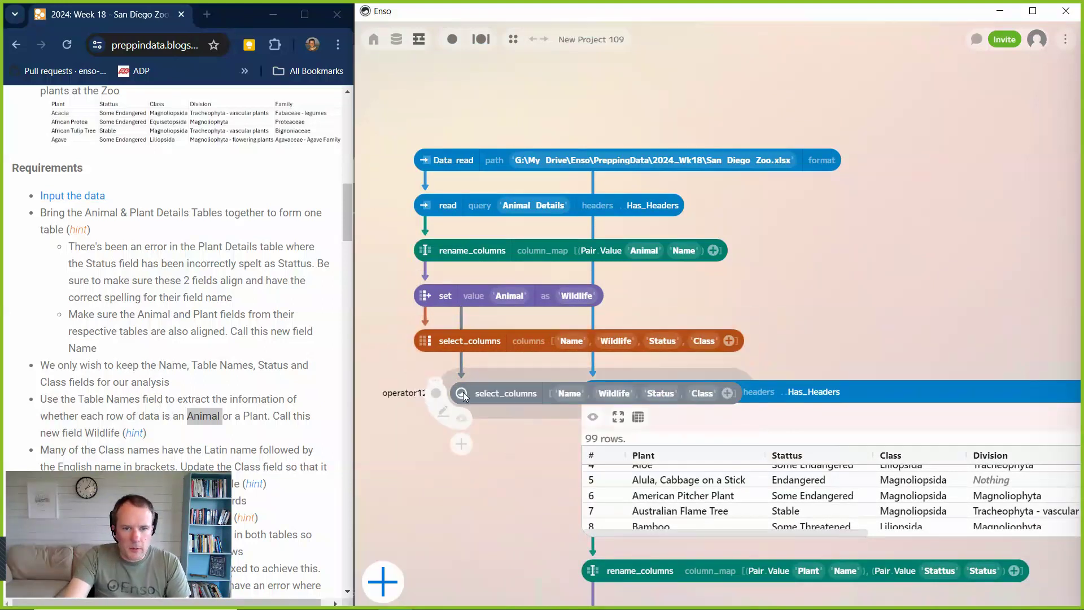
drag(463, 394, 473, 519)
scroll(520, 451, down, 5)
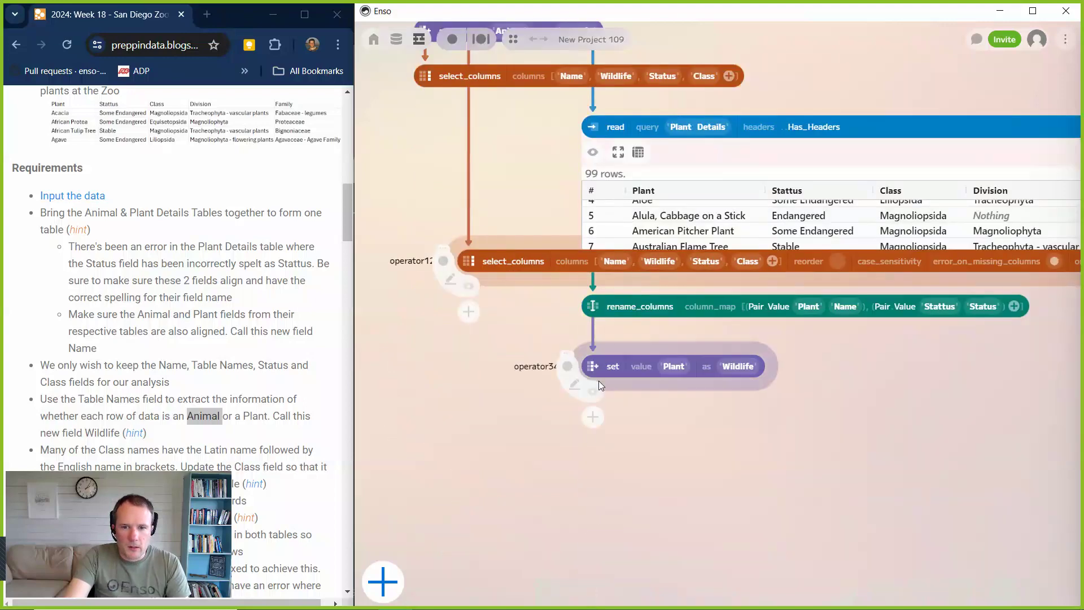
drag(599, 378, 479, 249)
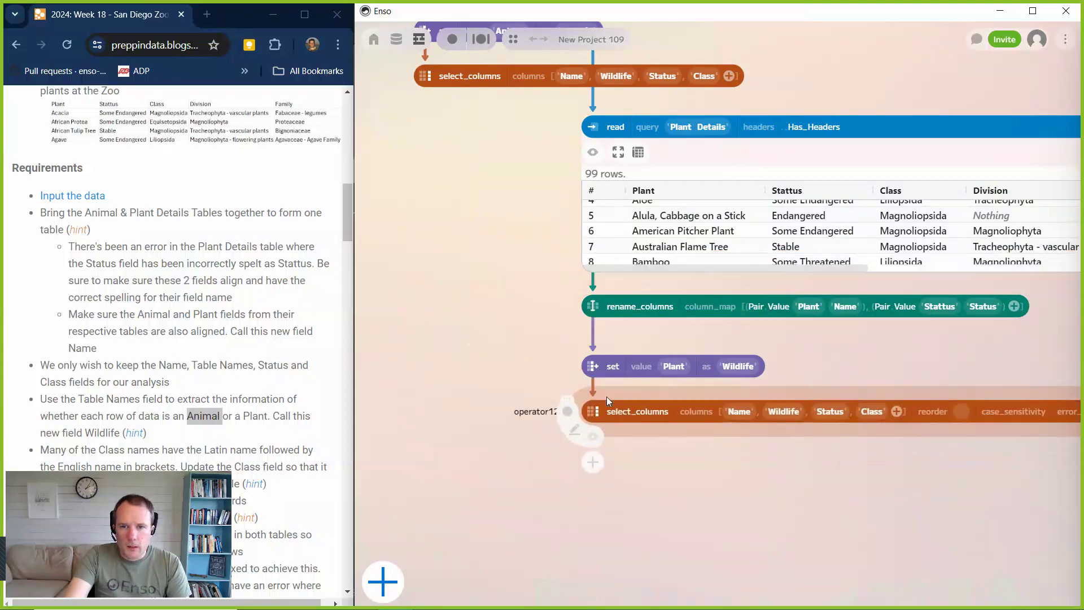
Hide the Plant Details data preview and move the three plant components below it up to close the gap.
scroll(539, 275, up, 1)
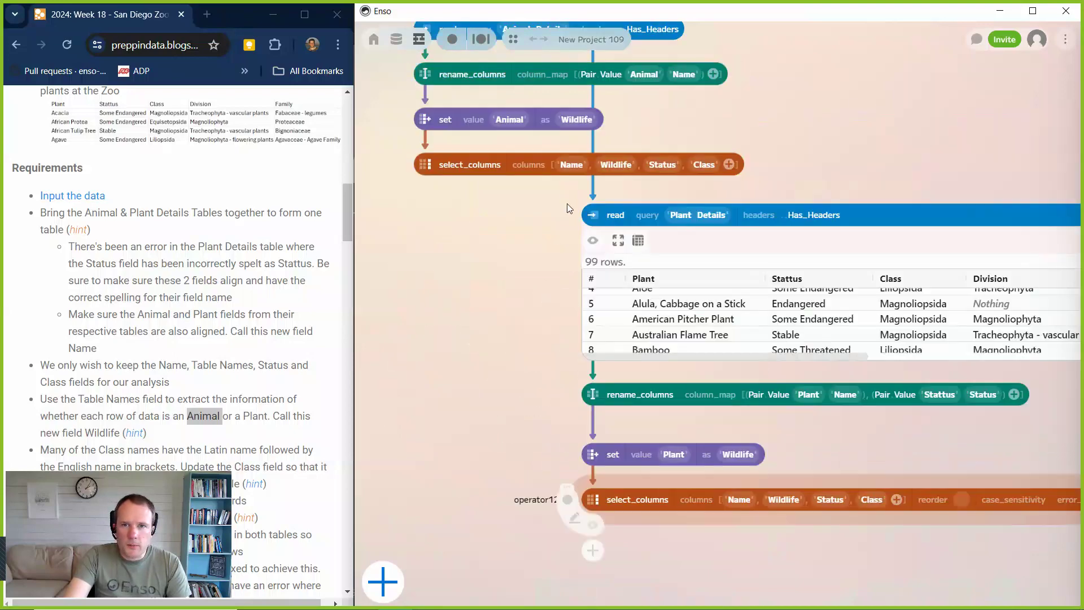
click(593, 240)
drag(821, 562, 539, 373)
drag(595, 396, 592, 260)
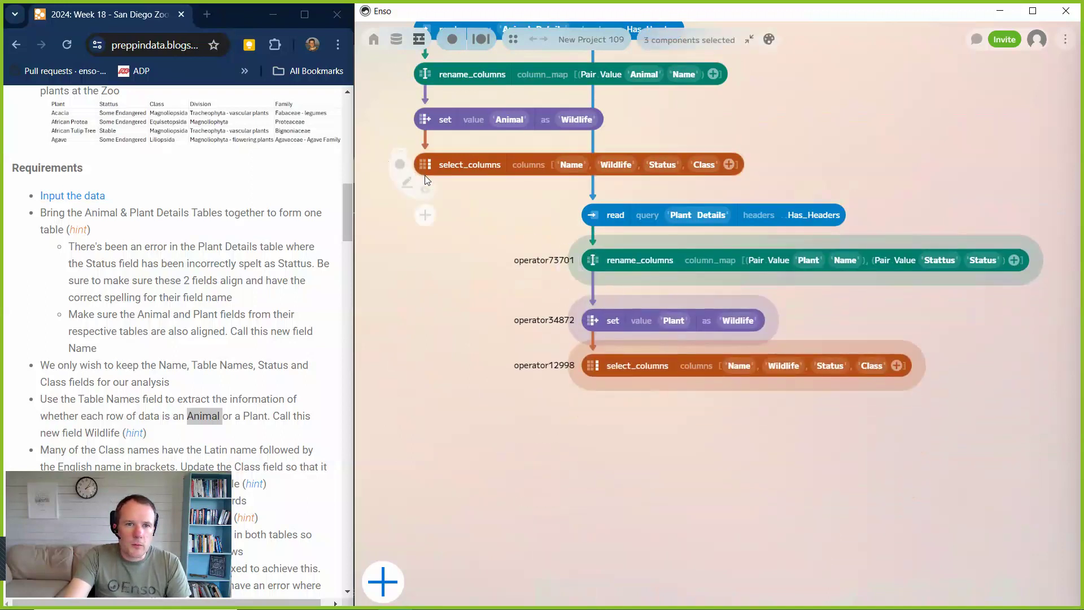
Add a union component from the animal select_columns and connect the plant select_columns as its tables input.
drag(429, 178, 435, 408)
text(unio)
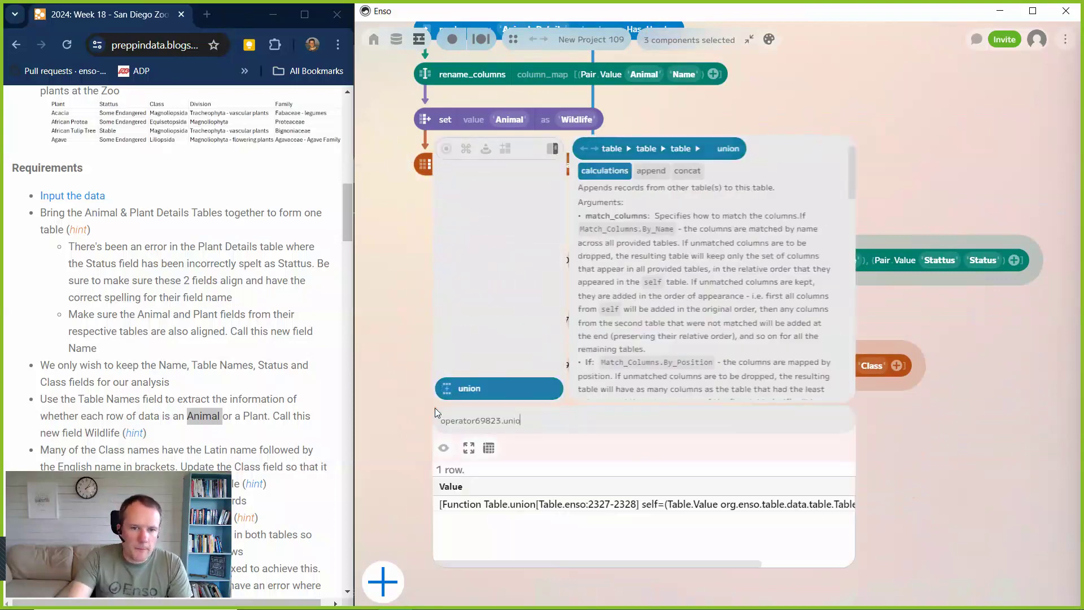
click(465, 395)
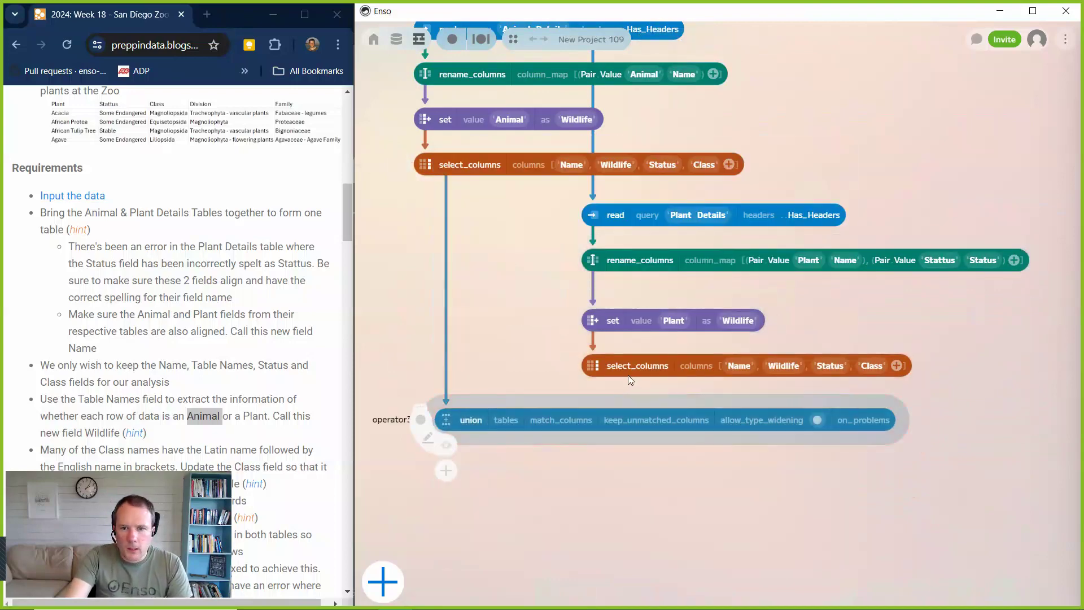
drag(620, 377, 514, 418)
mouse_move(403, 427)
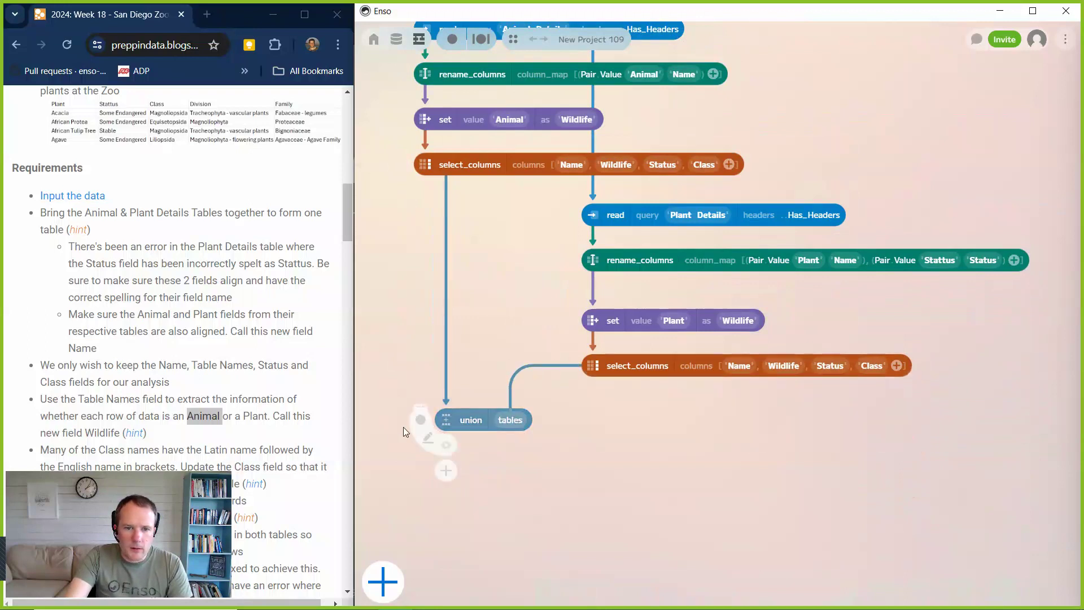
Show the union's data preview and set its match_columns option to By_Name.
click(447, 447)
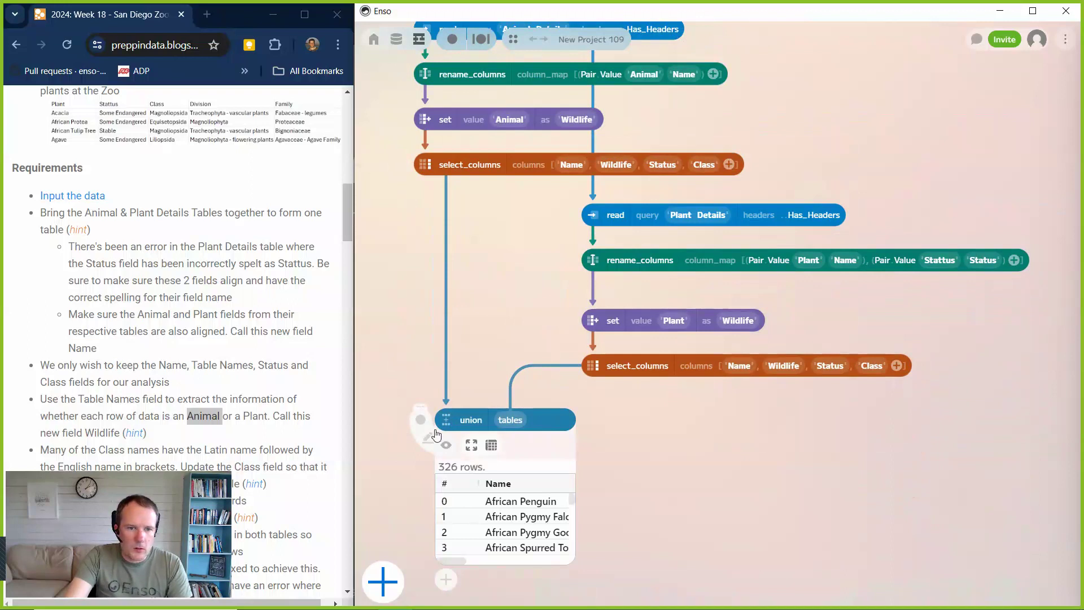
click(453, 418)
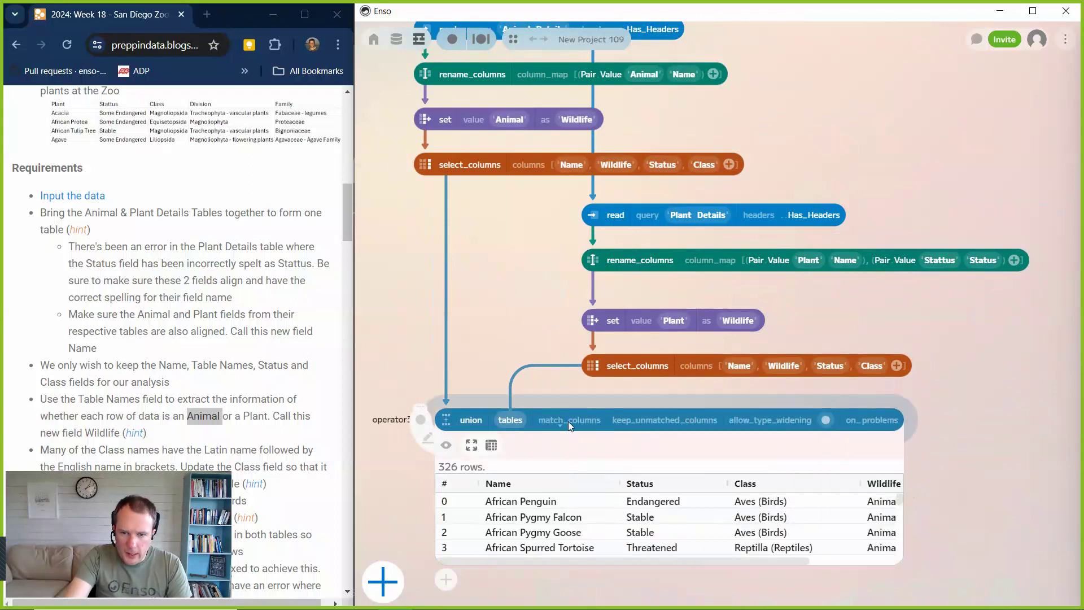
click(568, 421)
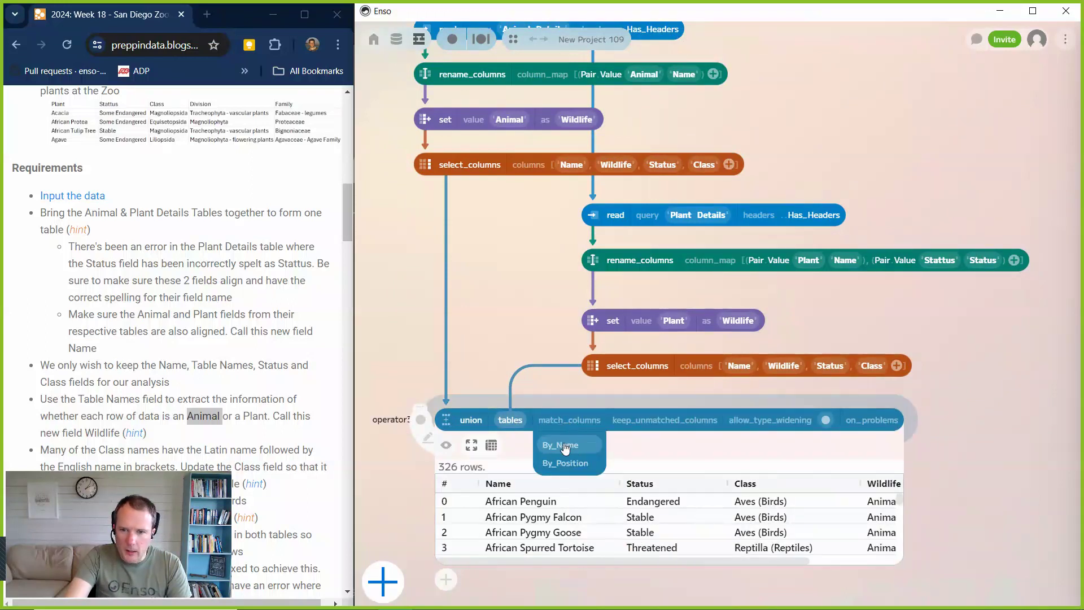
click(565, 446)
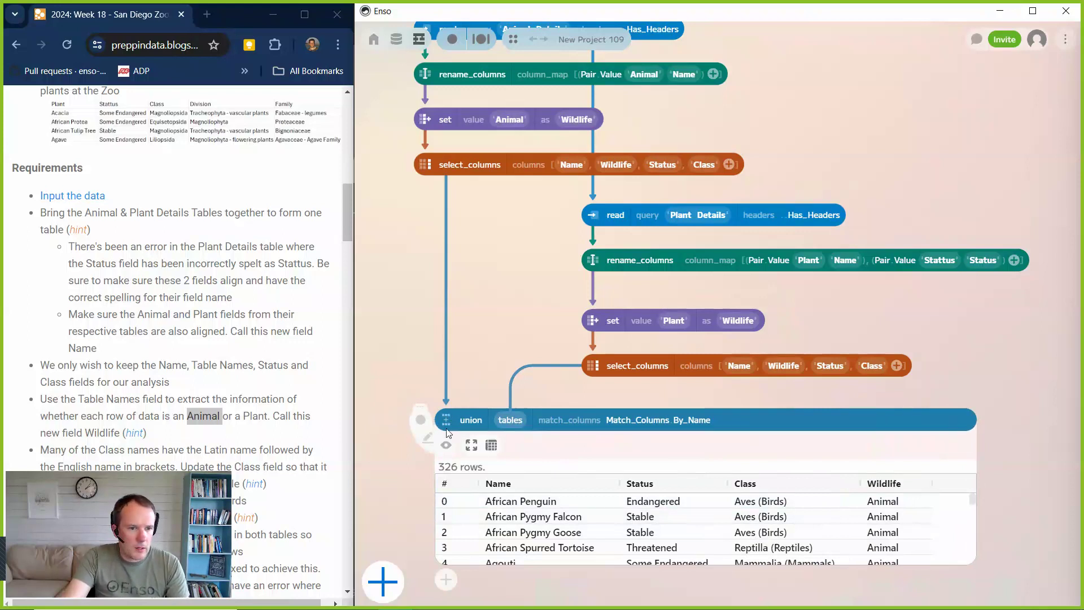
Examine the Wildlife and Class values throughout the combined table and read the next challenge requirements.
scroll(785, 518, down, 5)
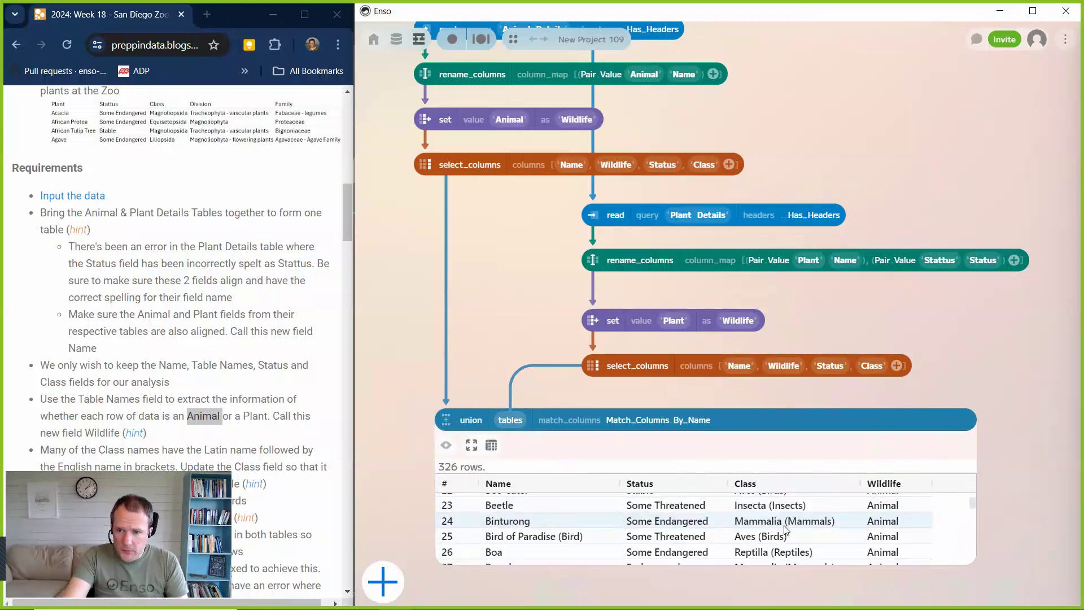
scroll(785, 527, down, 20)
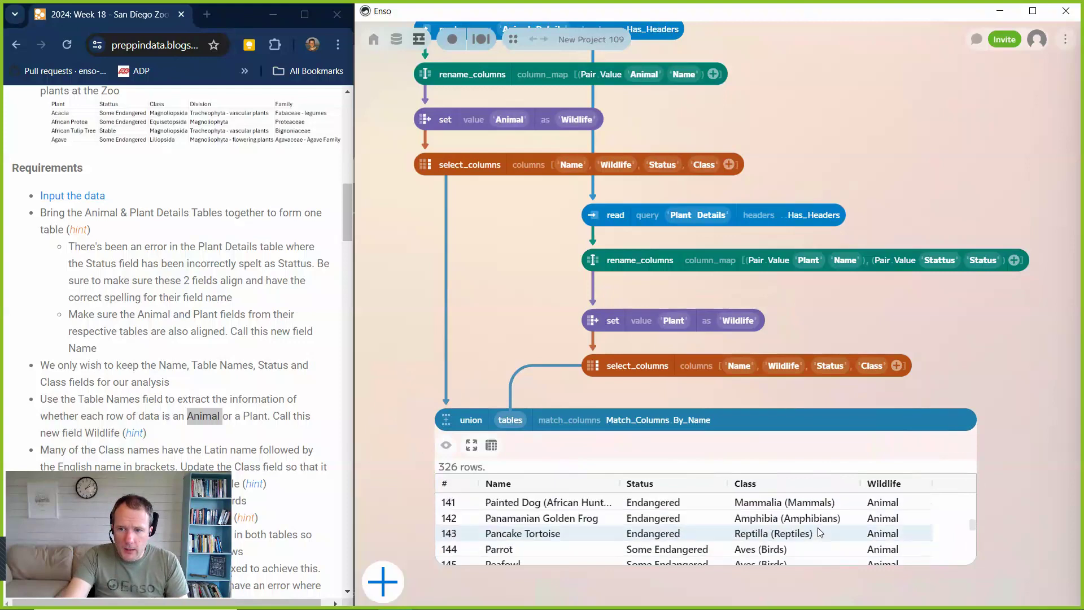
scroll(820, 532, down, 16)
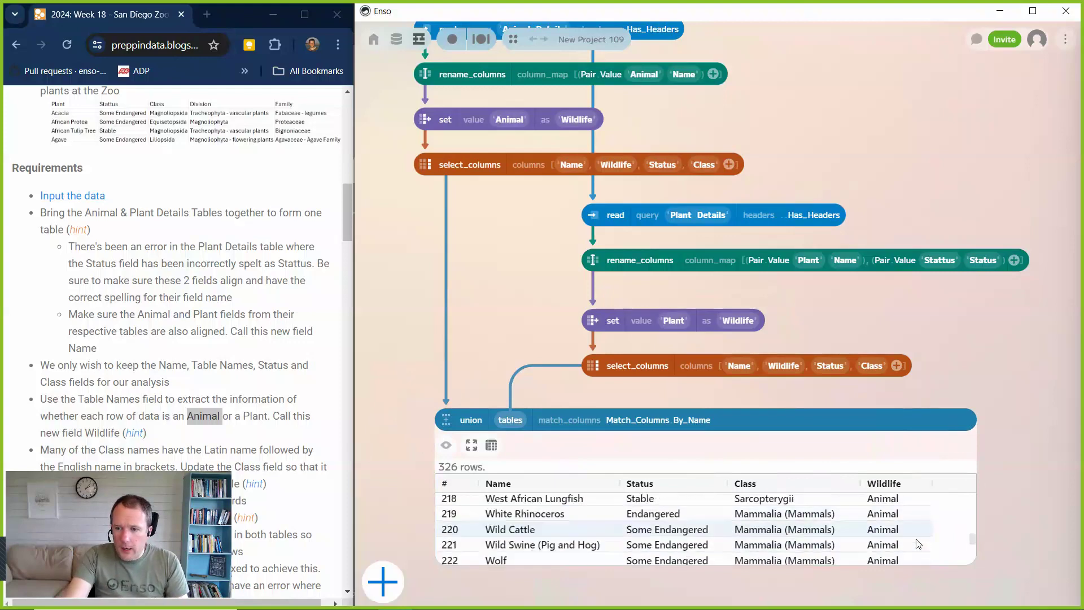
drag(973, 543, 972, 496)
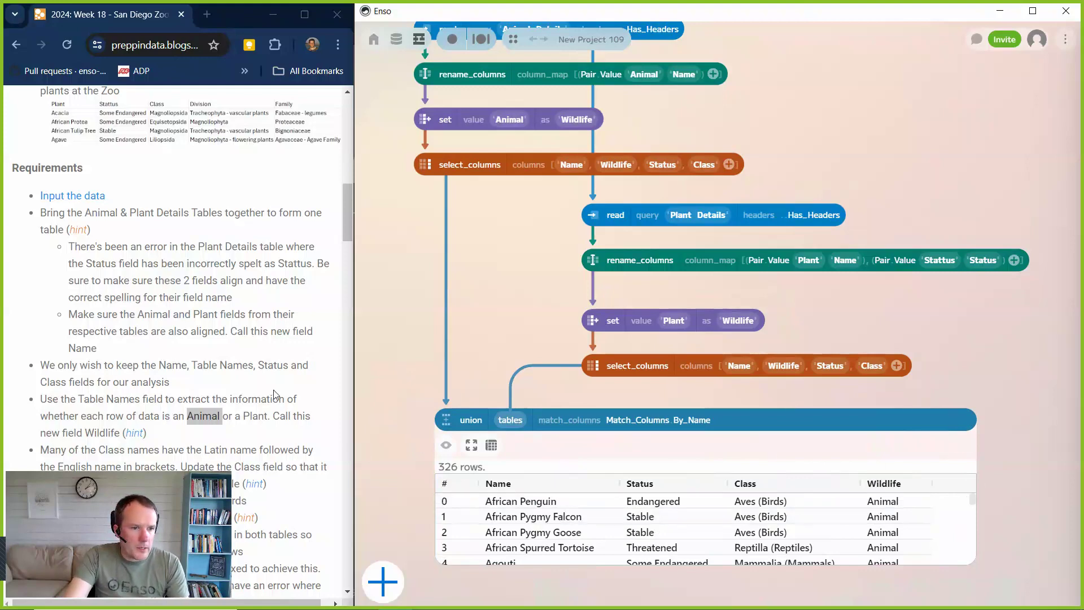
scroll(307, 364, down, 4)
scroll(286, 339, up, 1)
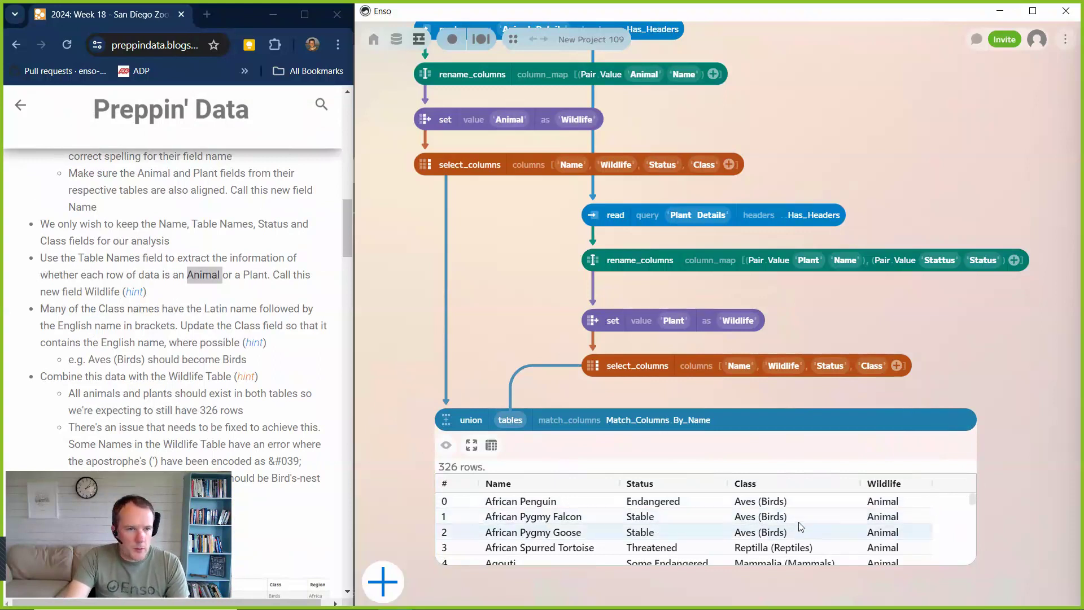
scroll(802, 520, down, 11)
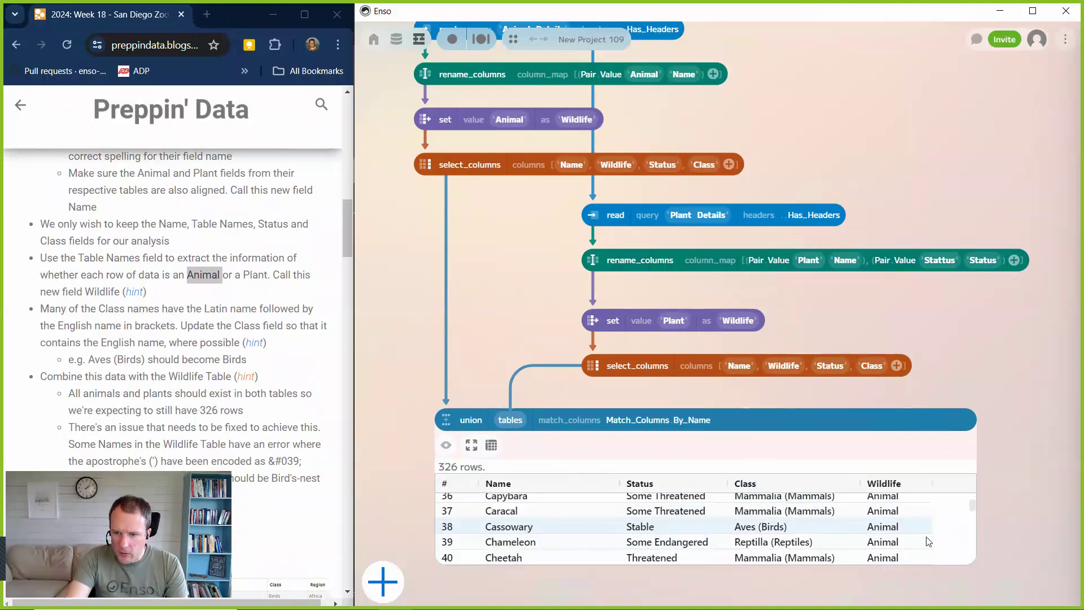
drag(974, 511, 971, 479)
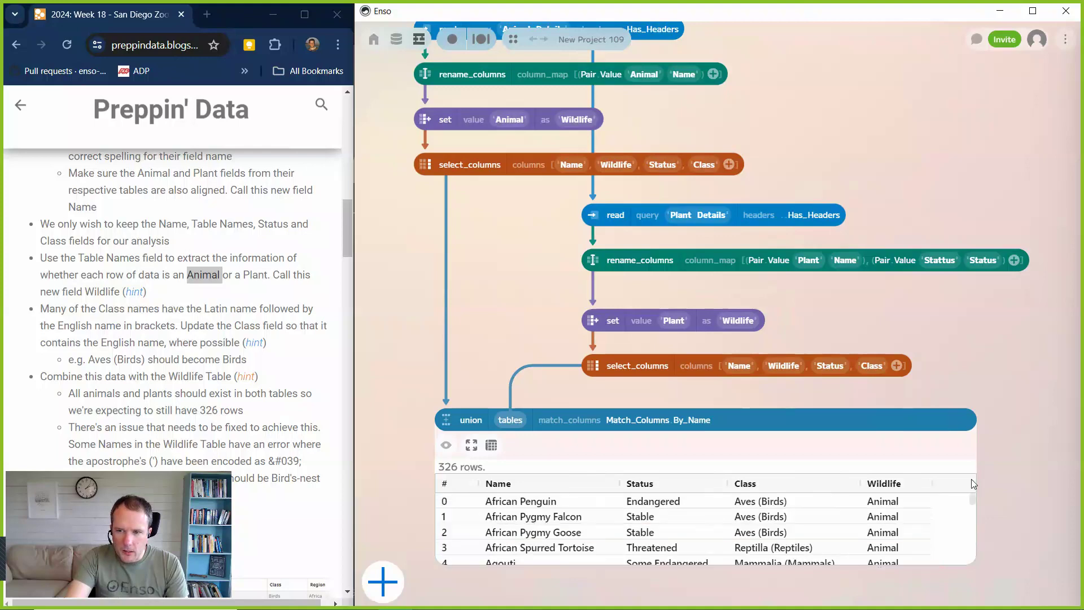
Hide the union component's data preview.
click(446, 446)
click(448, 471)
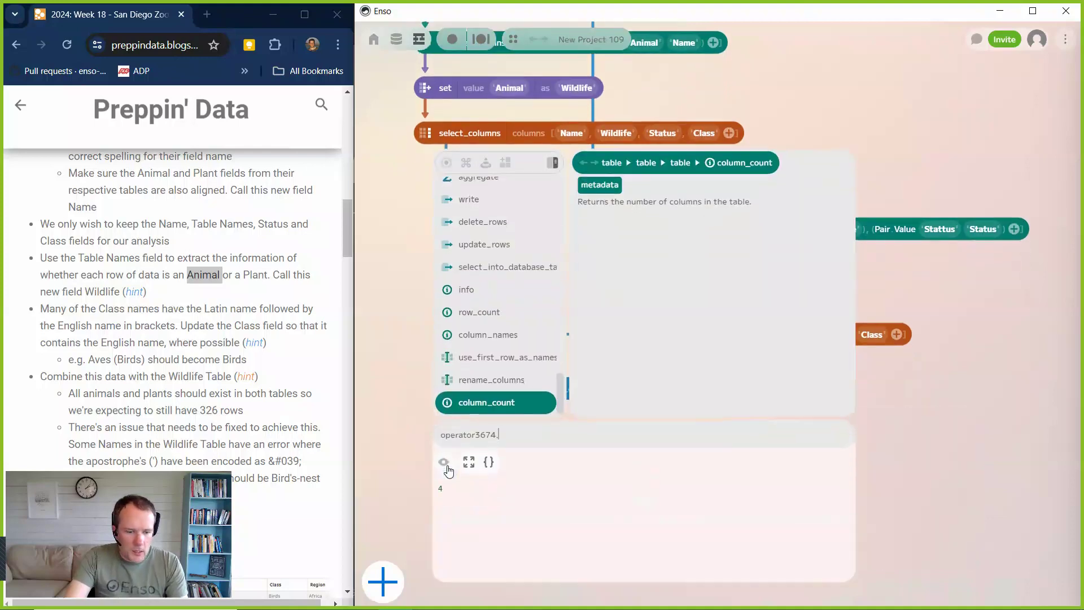
text(tex)
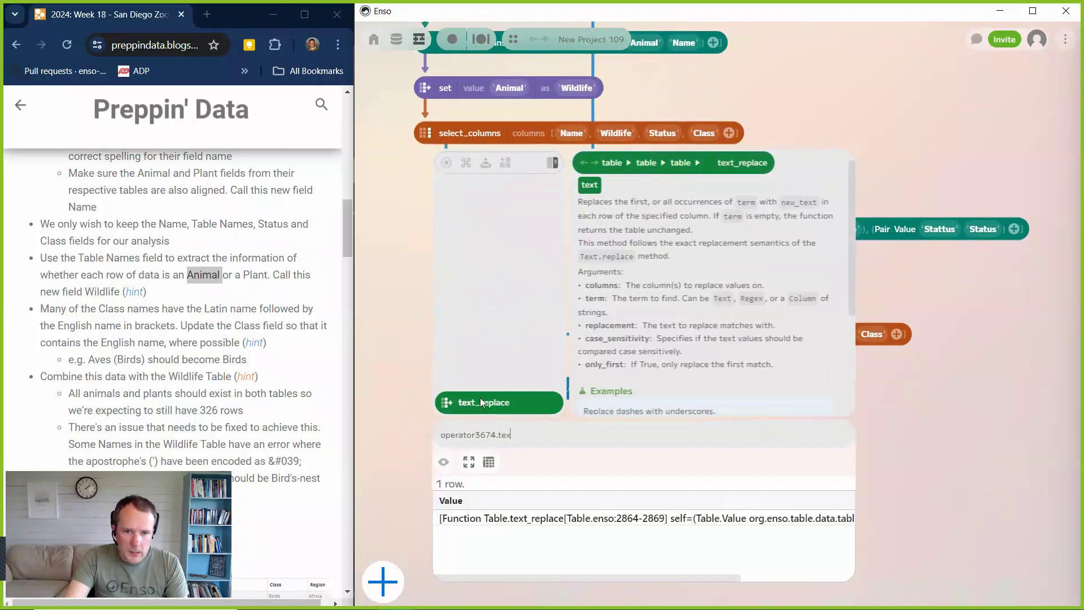
click(480, 401)
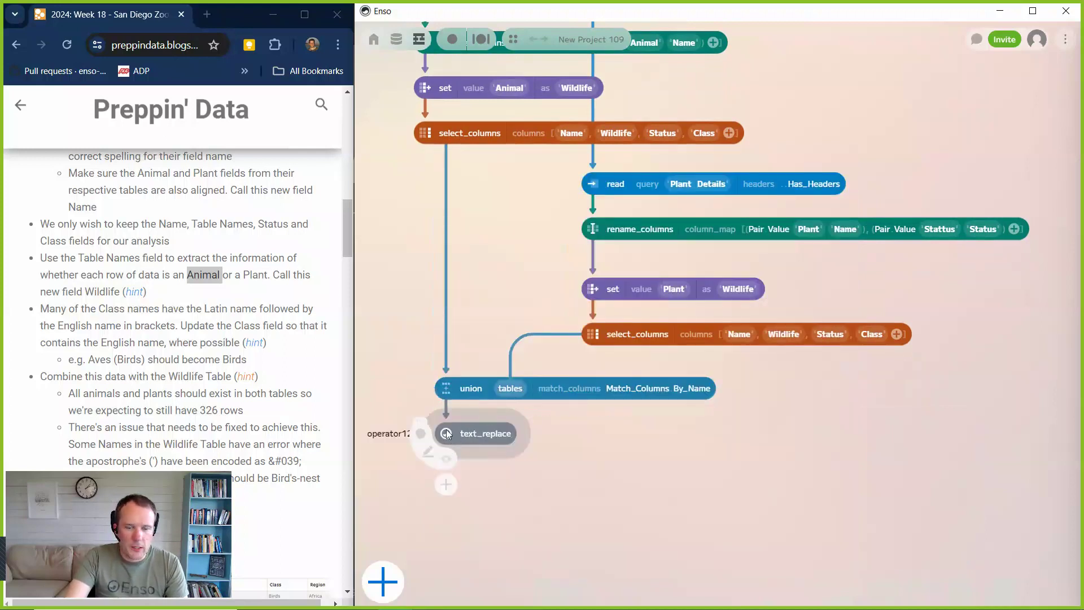
scroll(638, 460, down, 1)
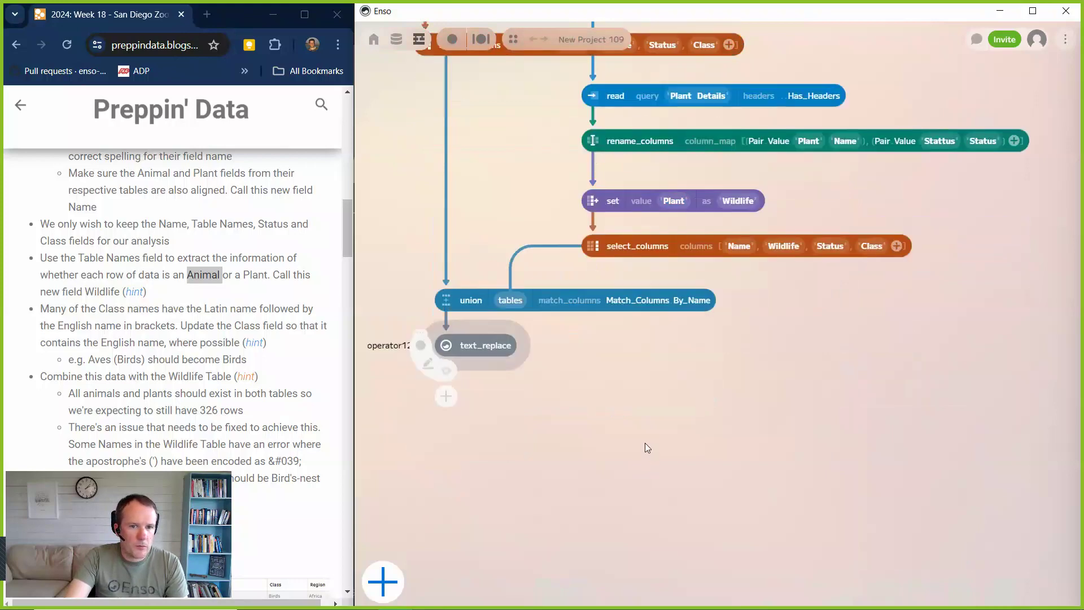
scroll(645, 443, up, 1)
scroll(668, 449, down, 1)
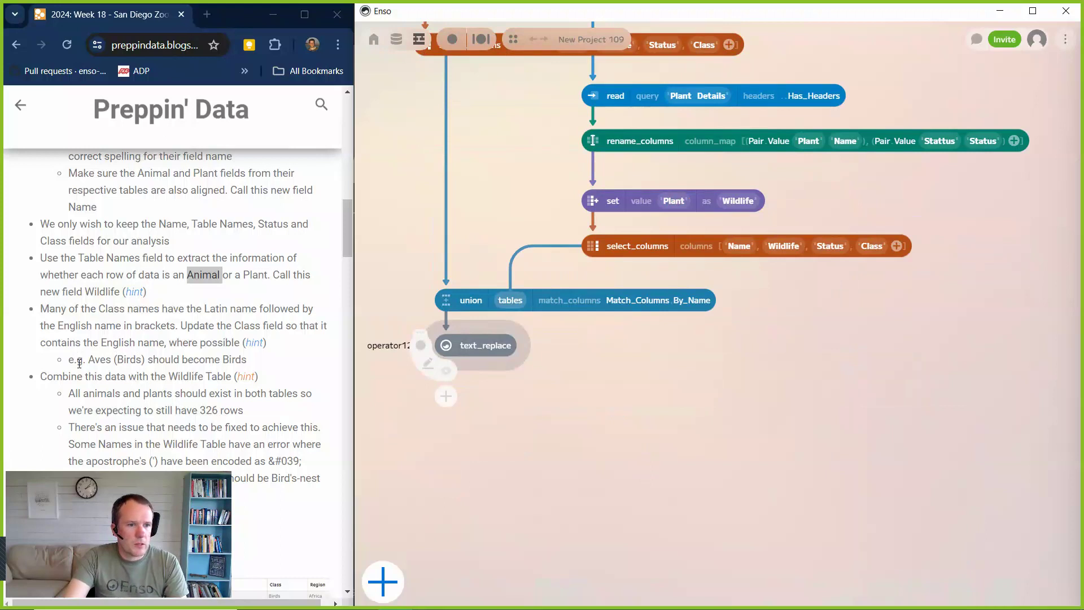
drag(446, 346, 447, 363)
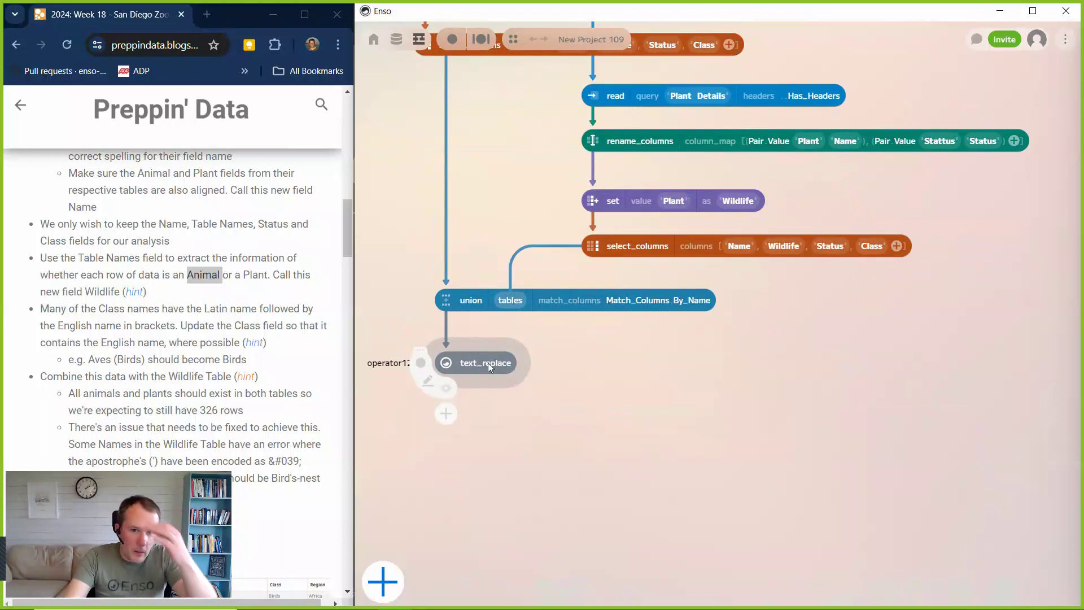
key(Delete)
Add a text_replace component from the union and set its columns to Class.
click(449, 357)
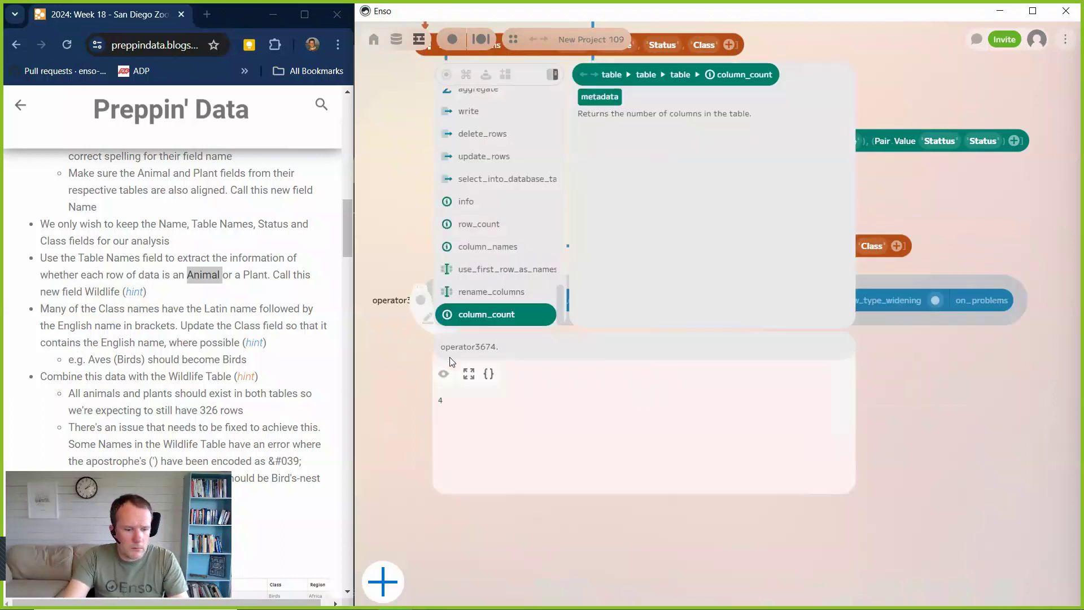
text(te)
click(483, 313)
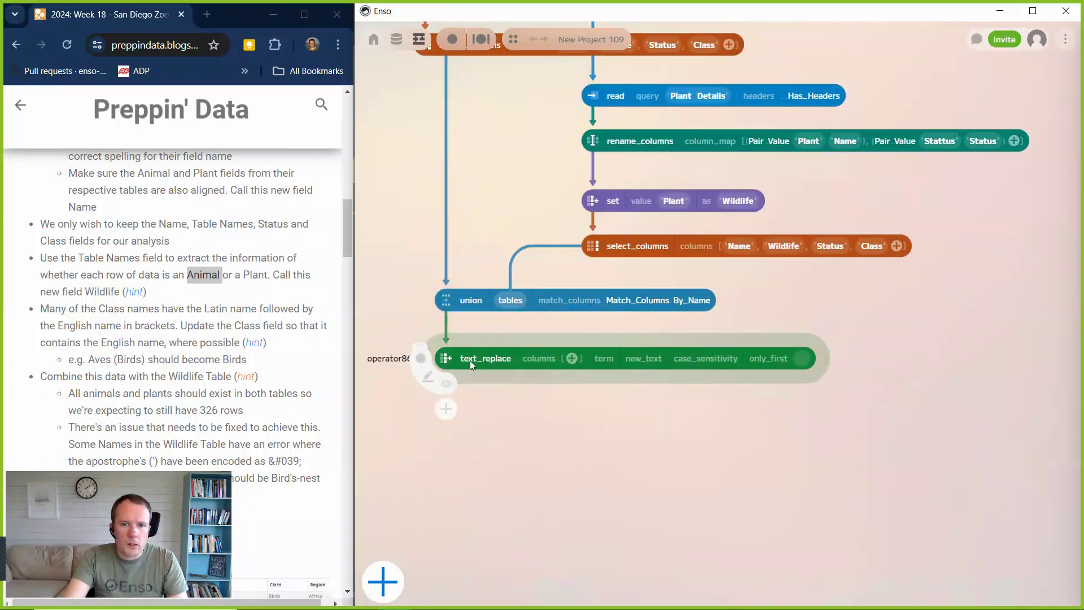
click(572, 359)
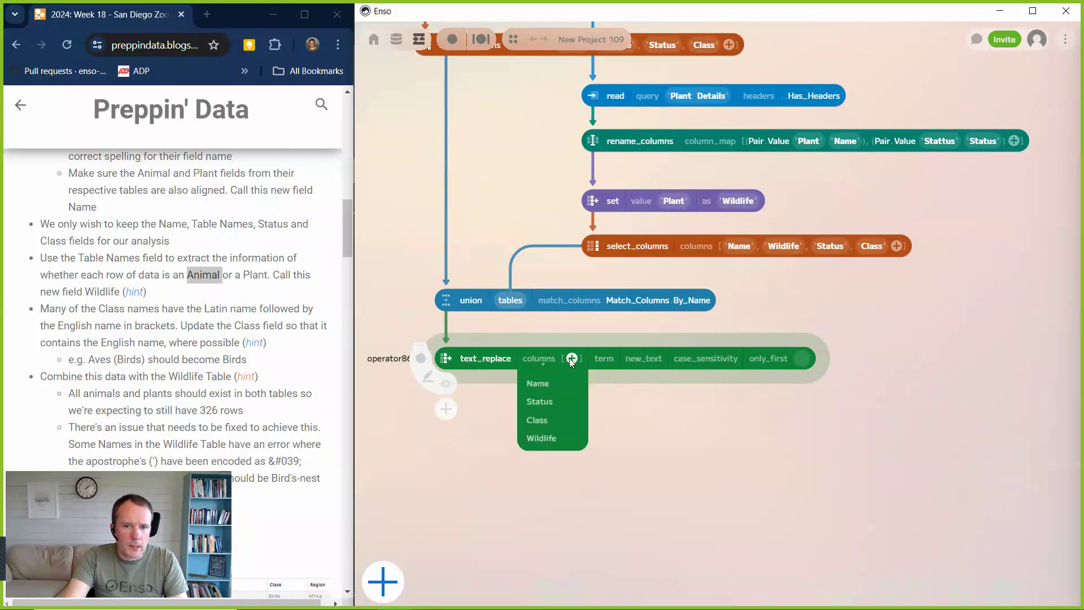
click(541, 420)
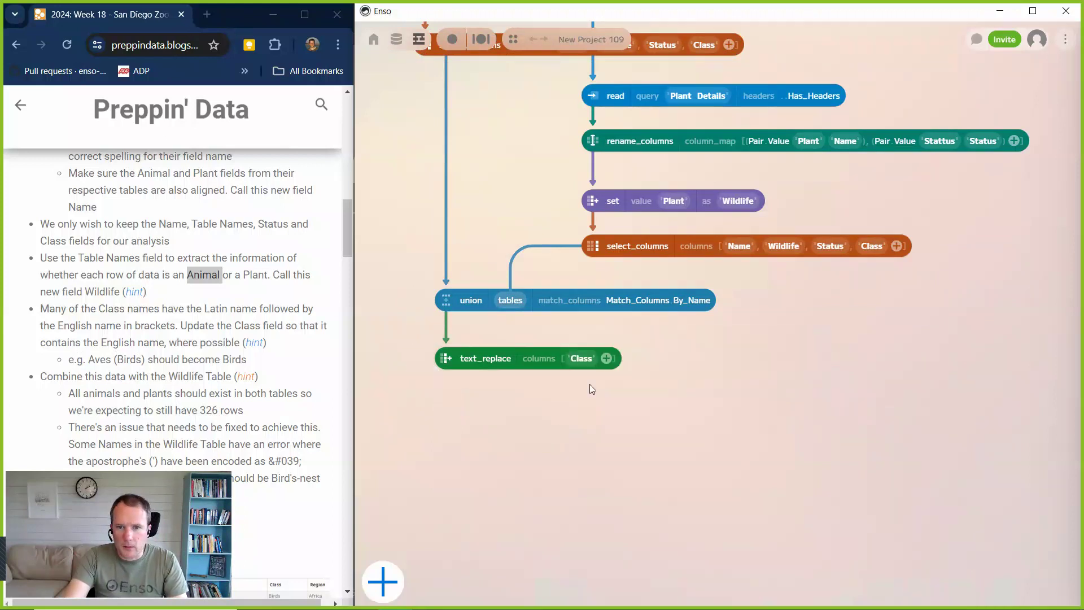
Show the text_replace component's data preview and widen it so the Class and Wildlife columns fit.
click(606, 359)
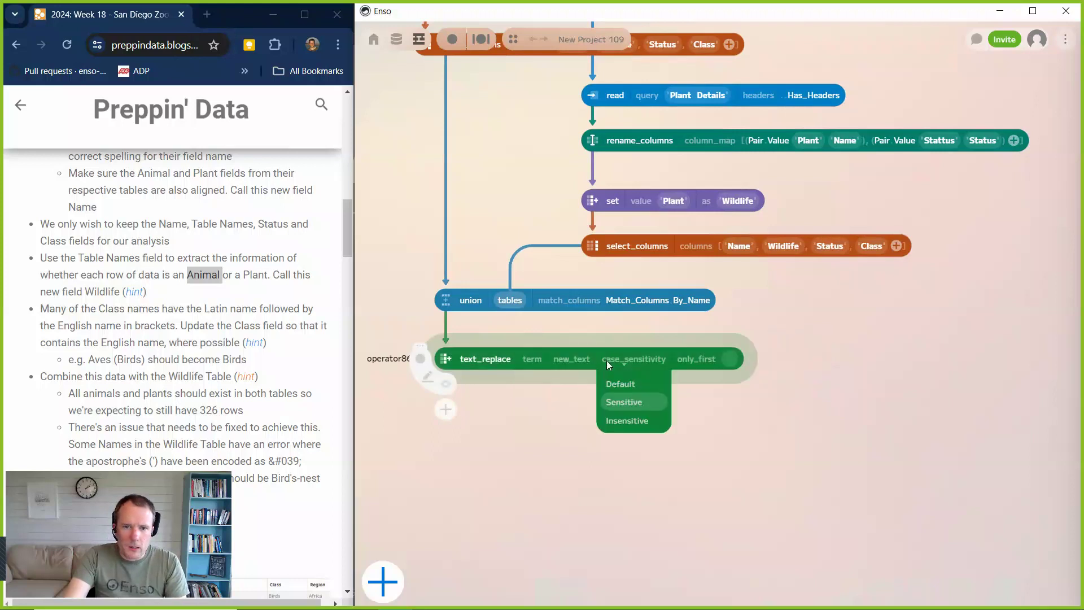
click(448, 387)
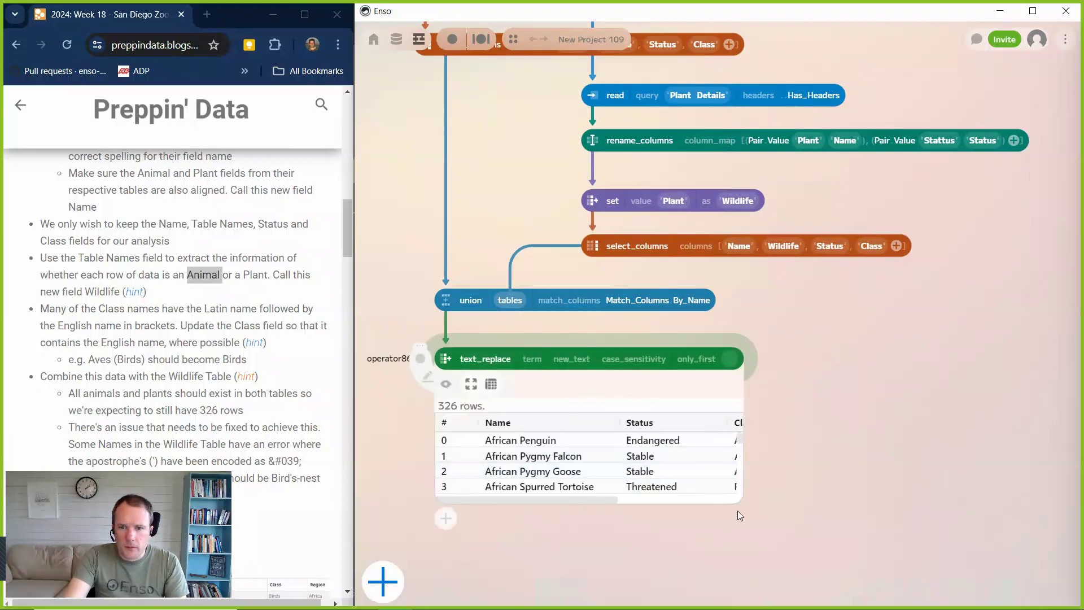
click(747, 490)
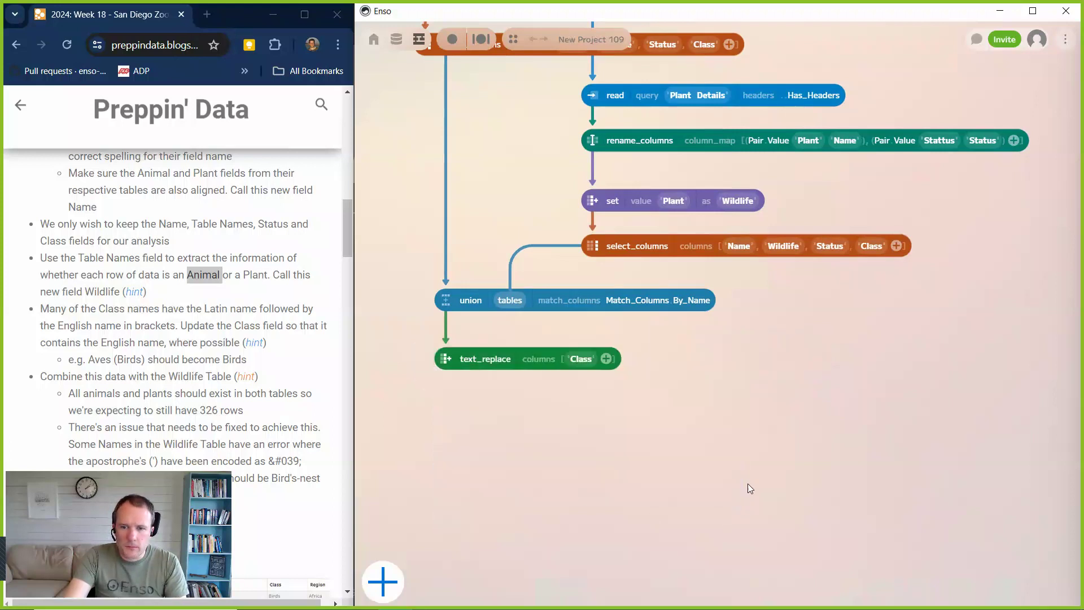
click(447, 386)
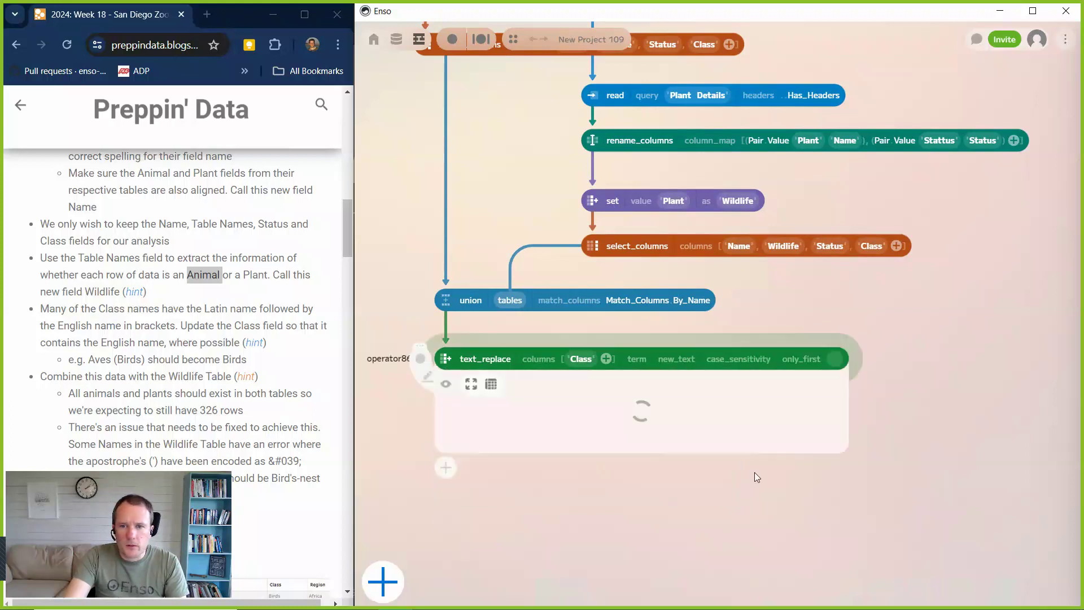
drag(850, 467, 932, 467)
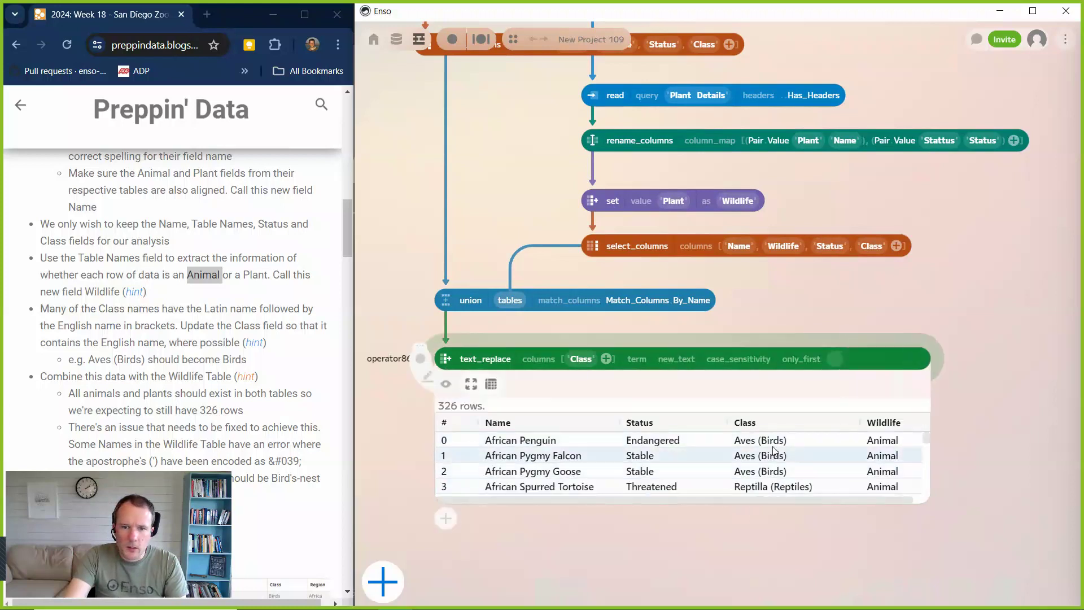
Set the text_replace term to the regular expression .*\((.*)\) and its new_text to an empty text value.
click(637, 361)
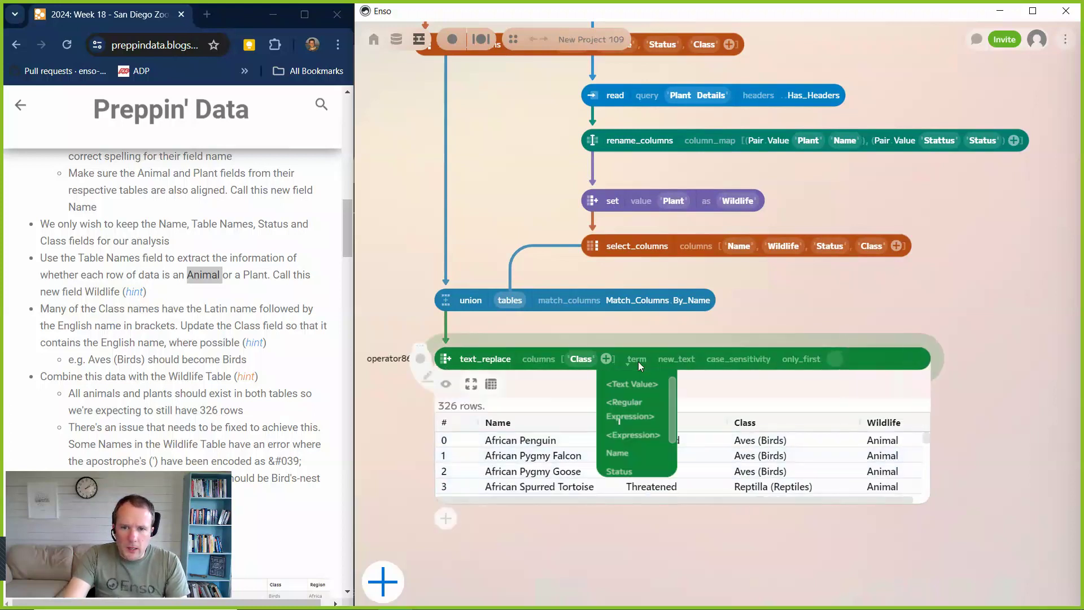
click(633, 409)
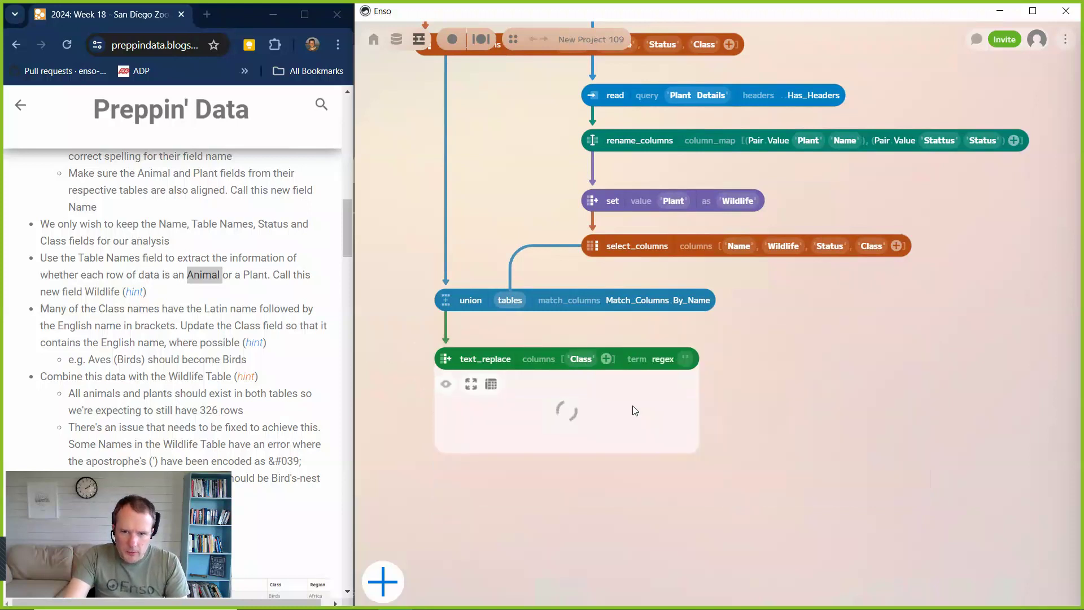
click(684, 363)
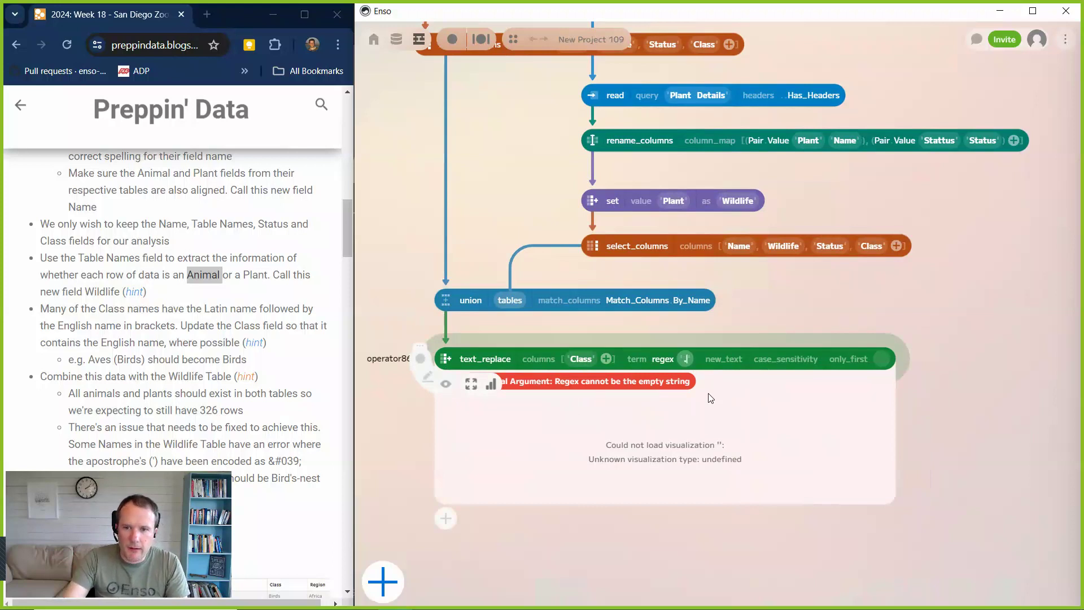
text(.)
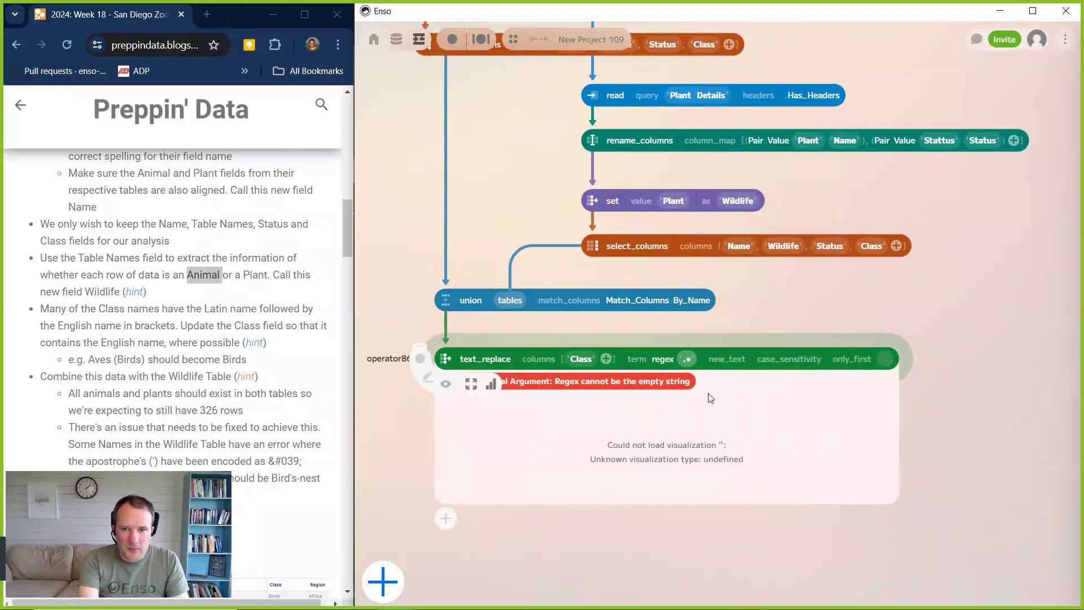
text(*\)
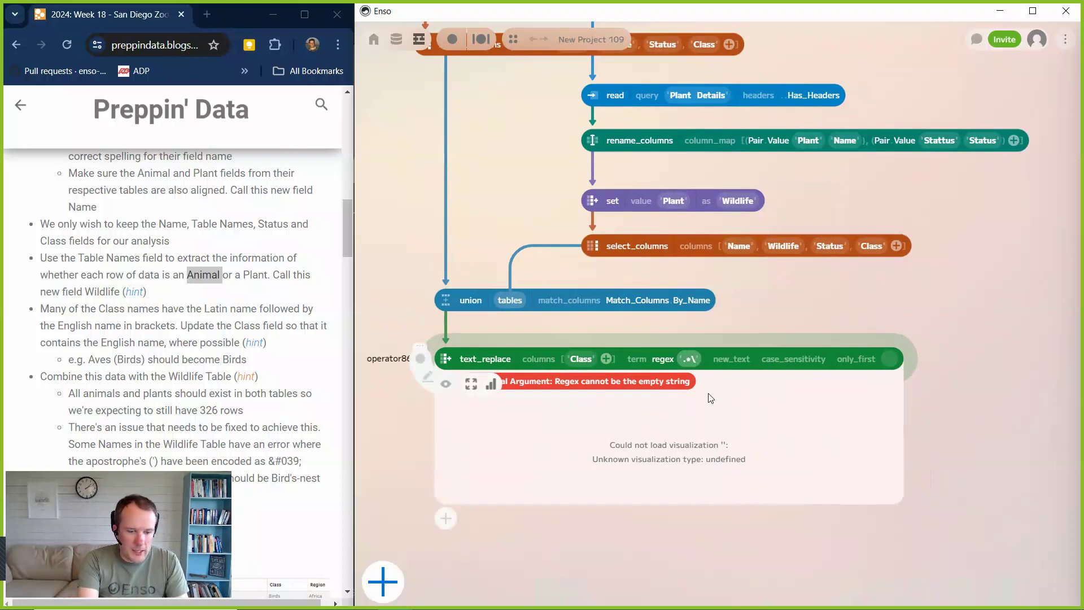
text(()
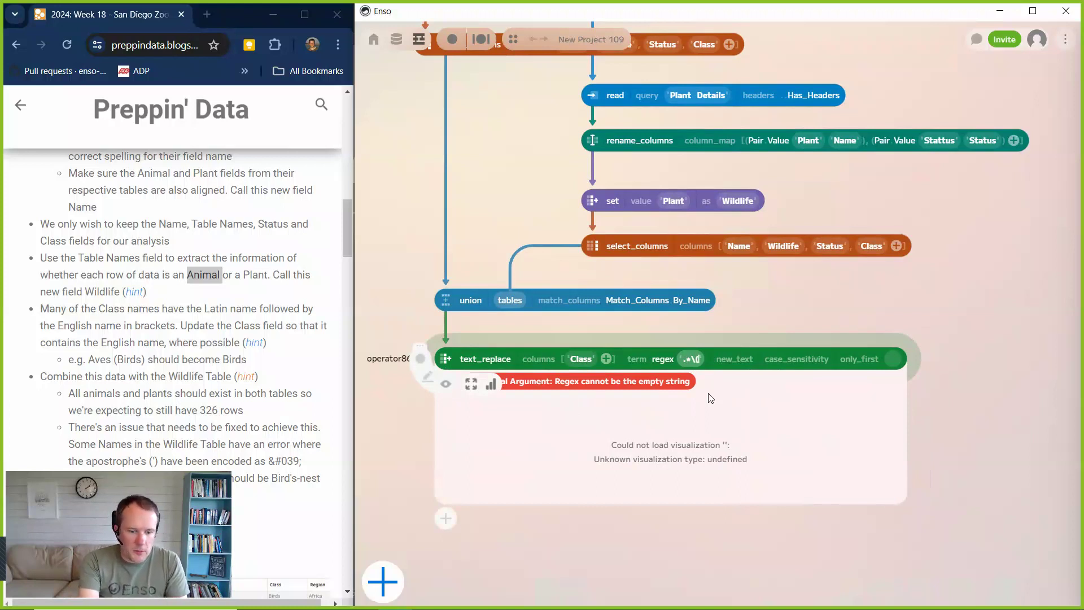
text(()
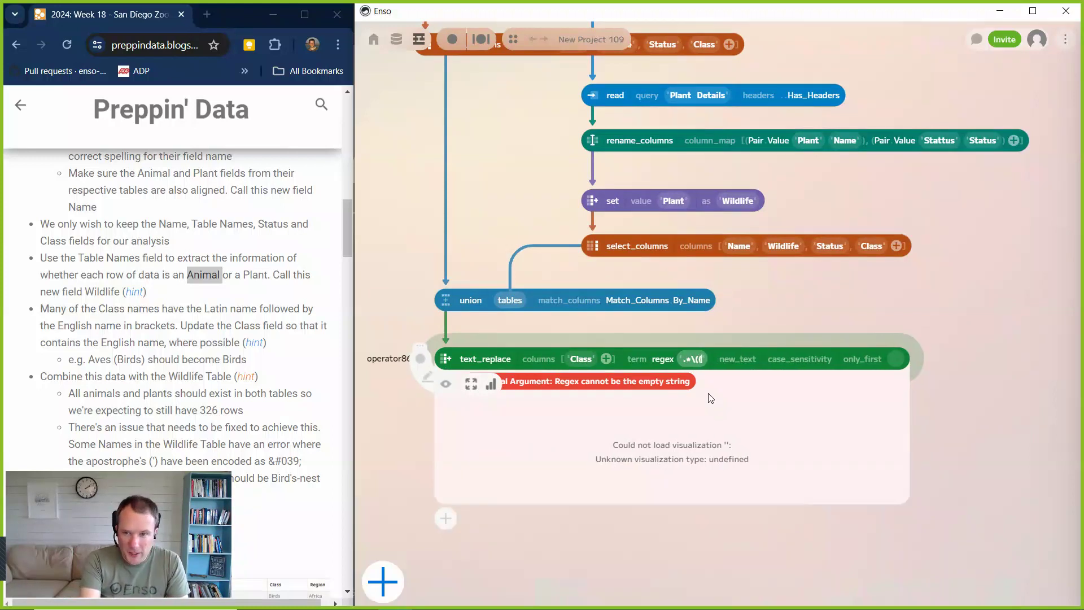
text(.)
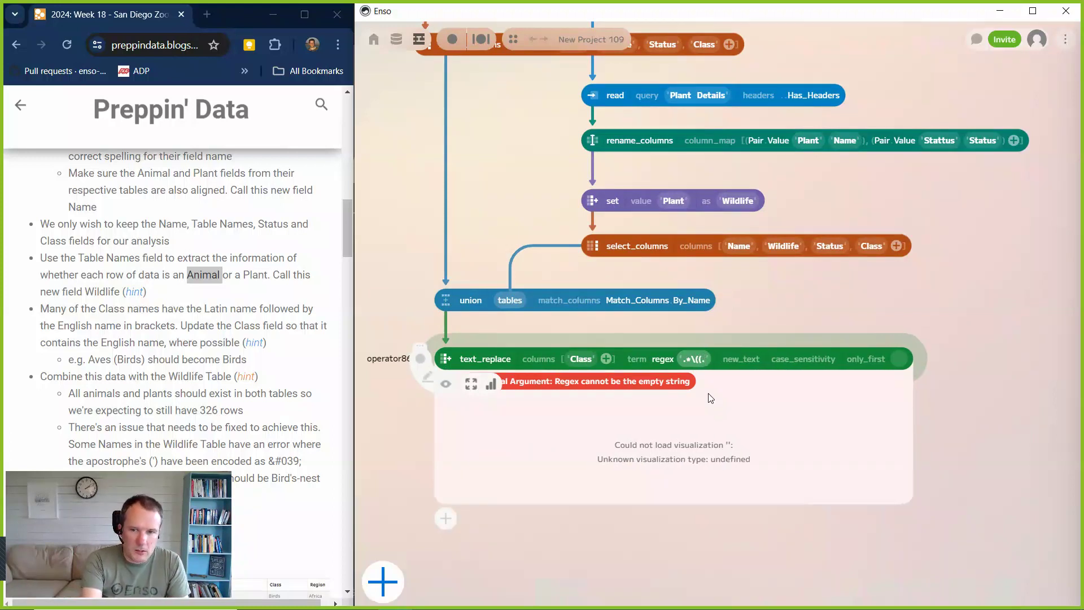
text(*)
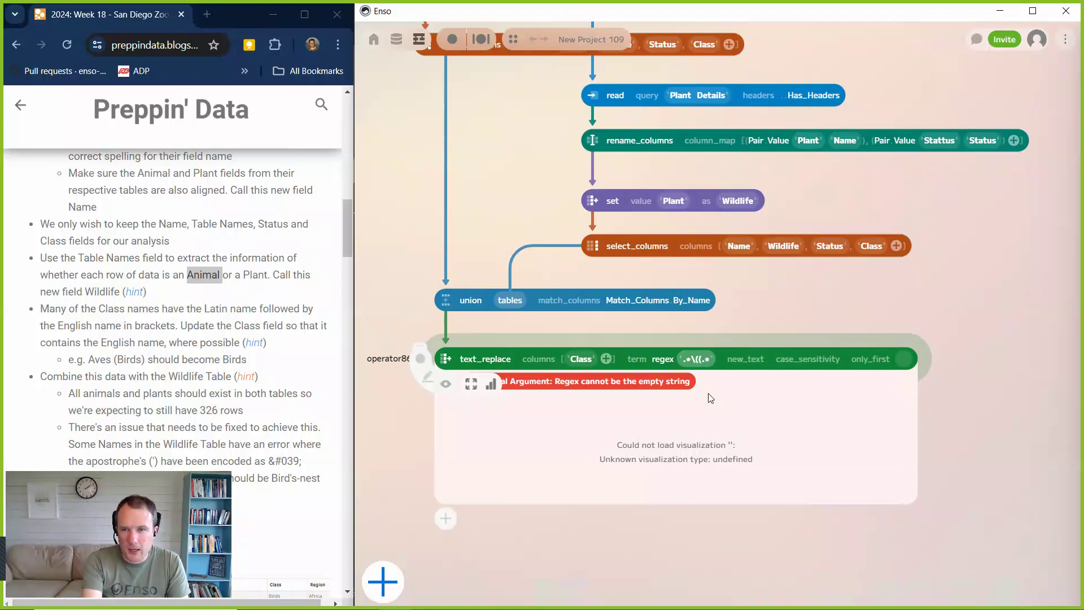
text())
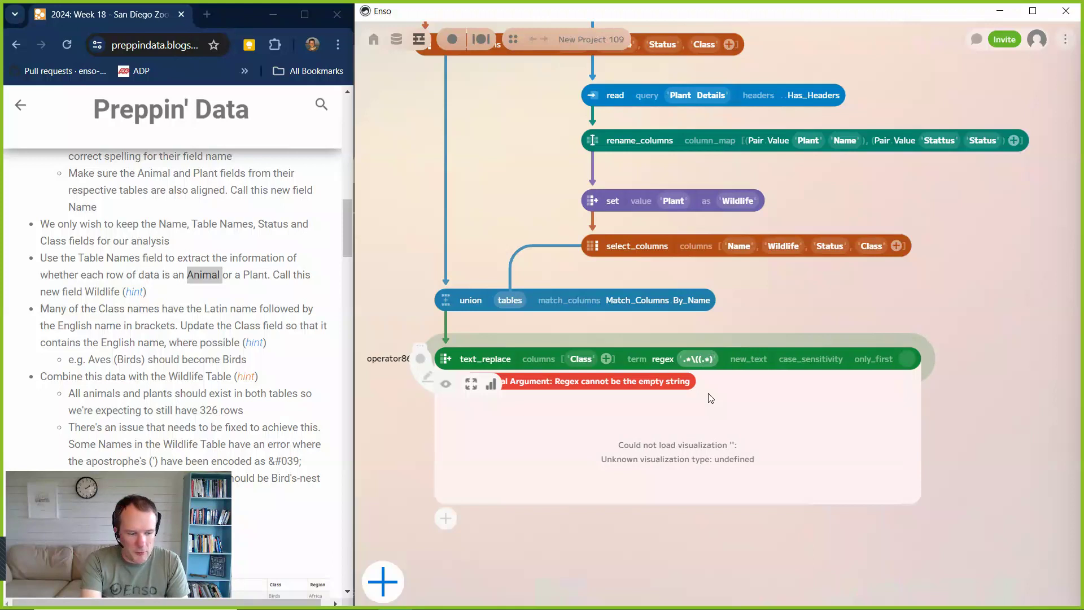
text(\))
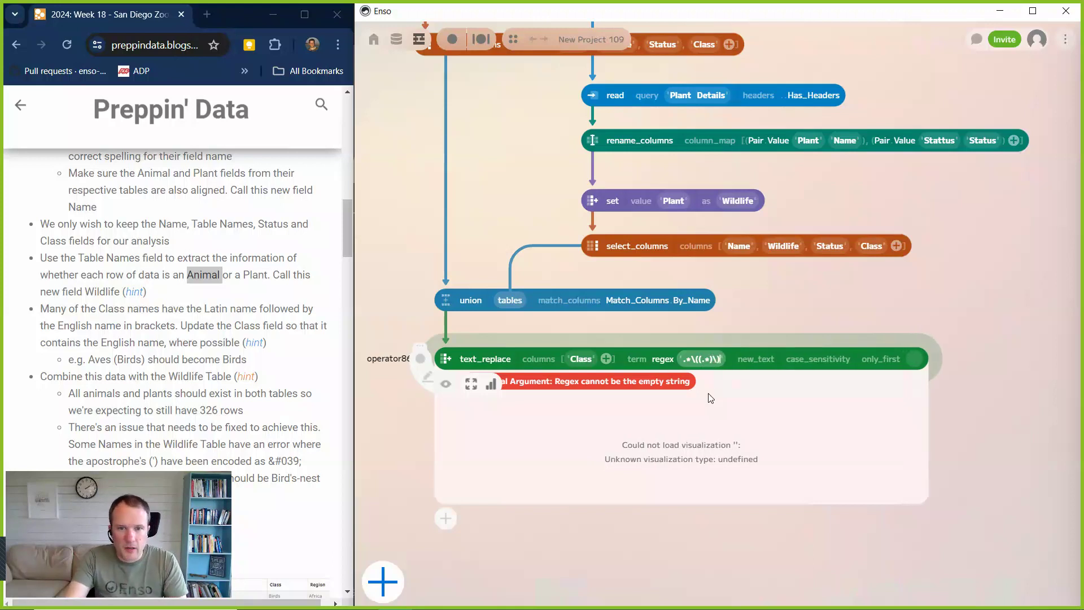
click(752, 360)
click(755, 392)
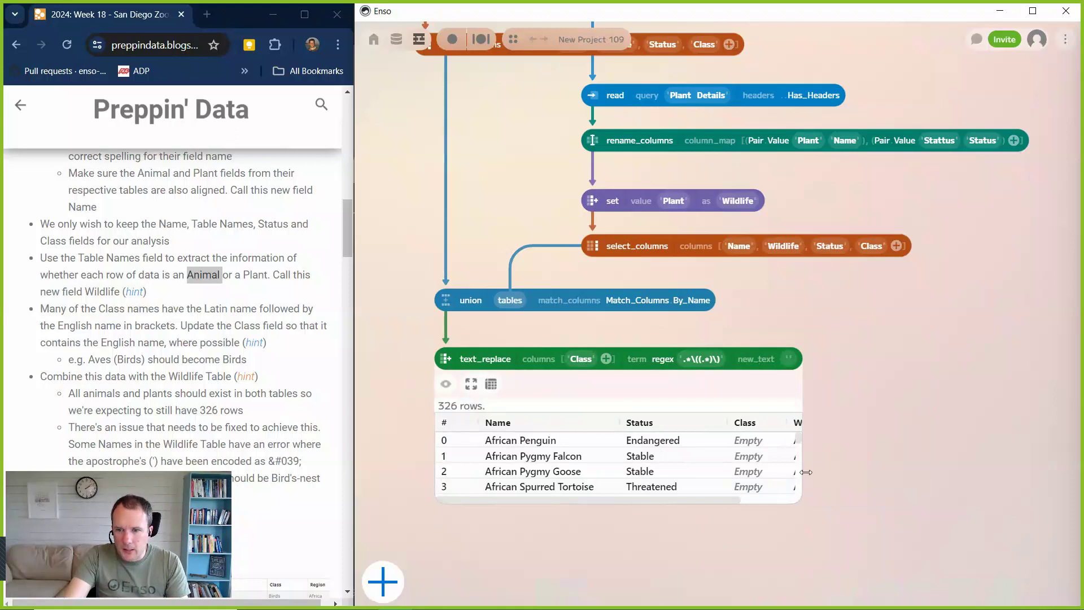
Widen the text_replace preview and its Class column, and check the Class values down to the last row.
drag(808, 473, 853, 472)
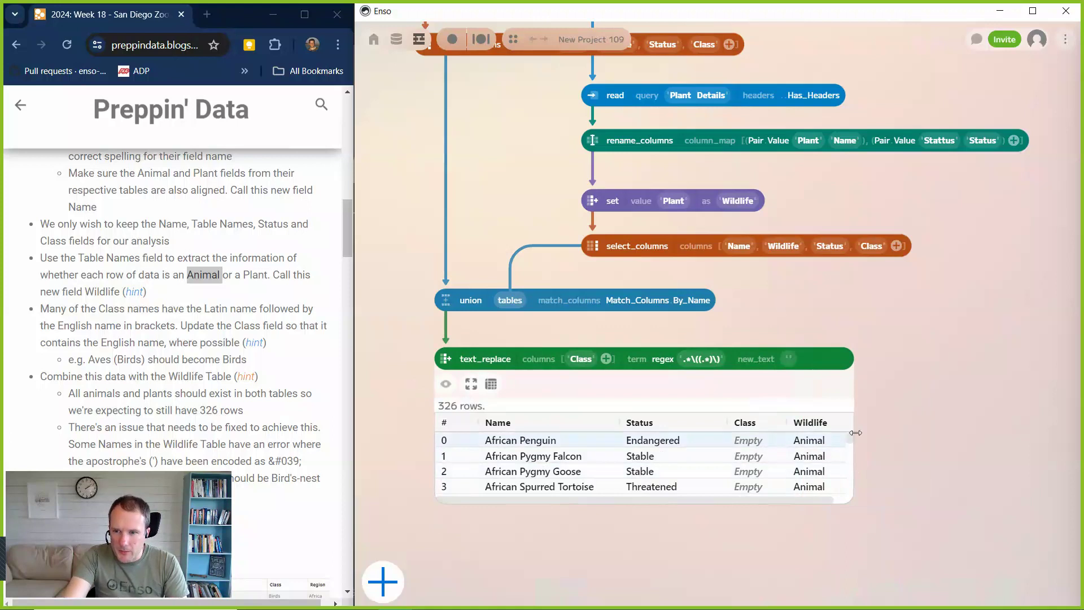
drag(850, 441, 952, 472)
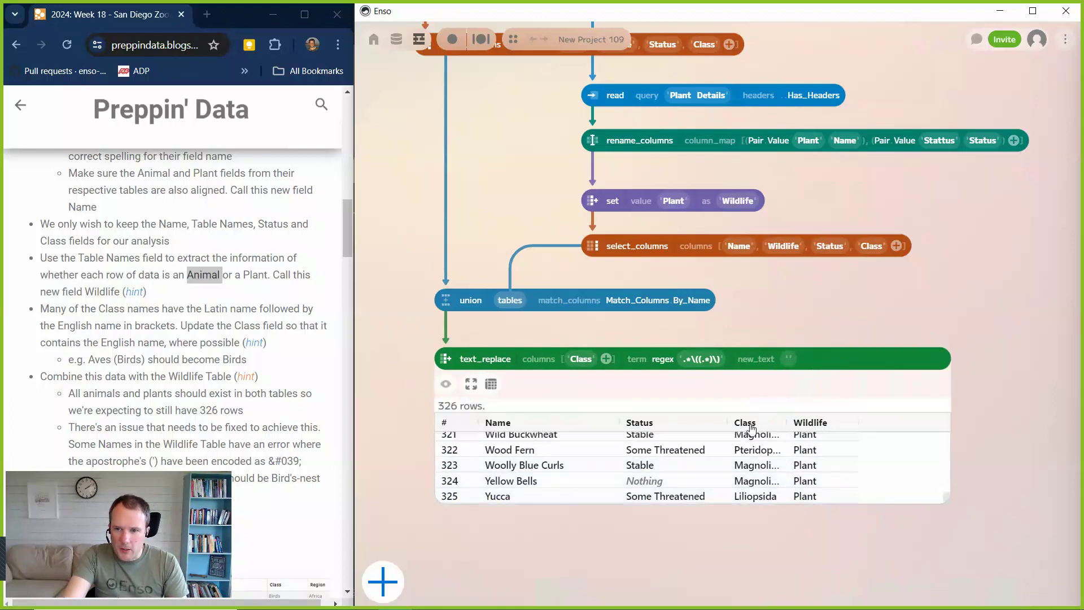
drag(797, 424, 825, 423)
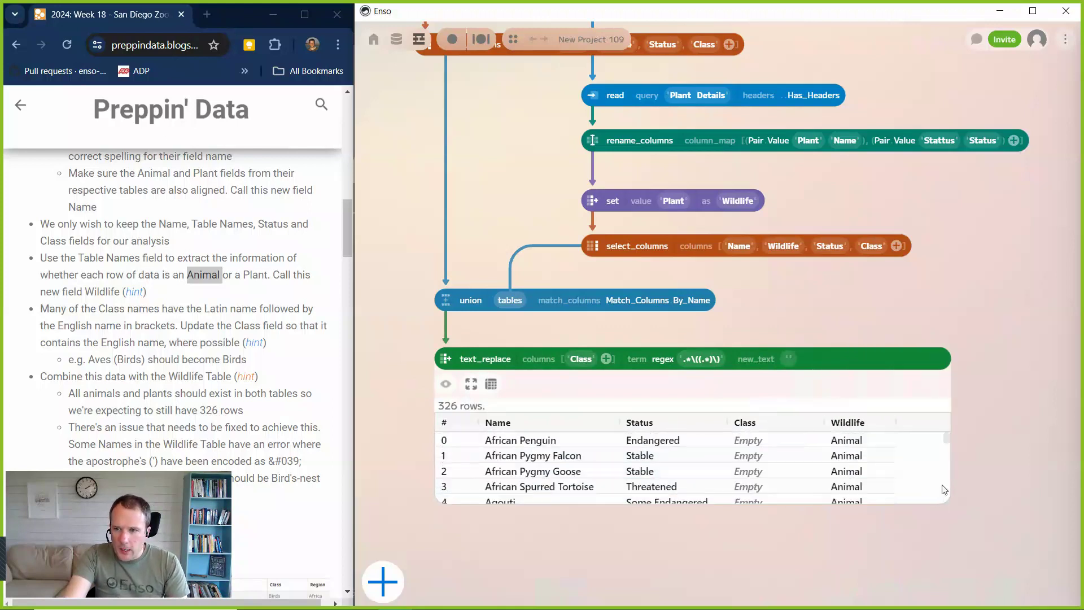
Set the text_replace new_text to $1, read the next challenge requirements, and hide the data preview.
click(788, 359)
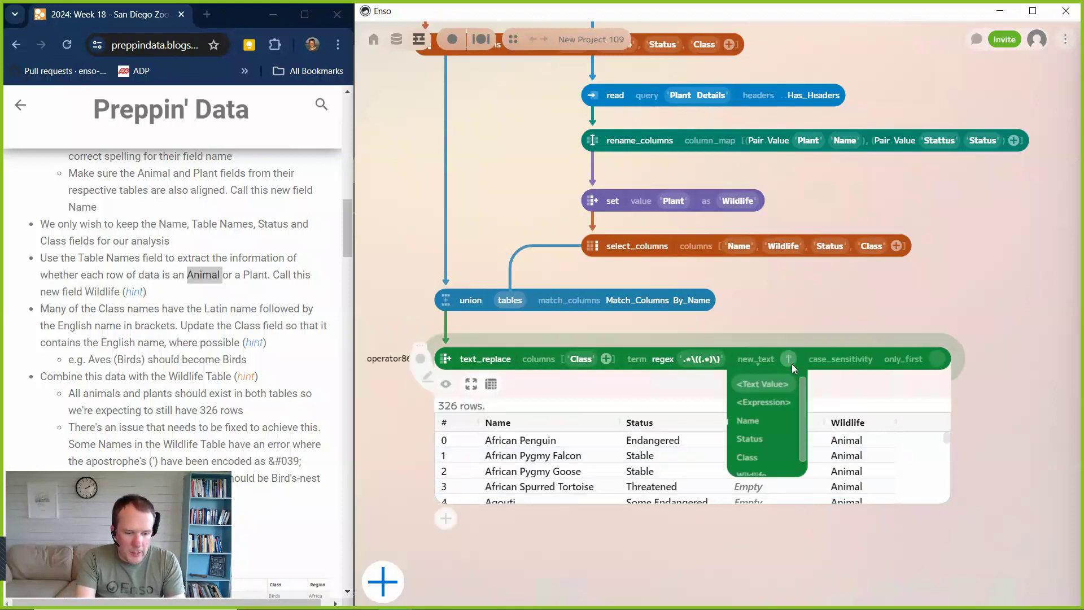
text($1)
key(Return)
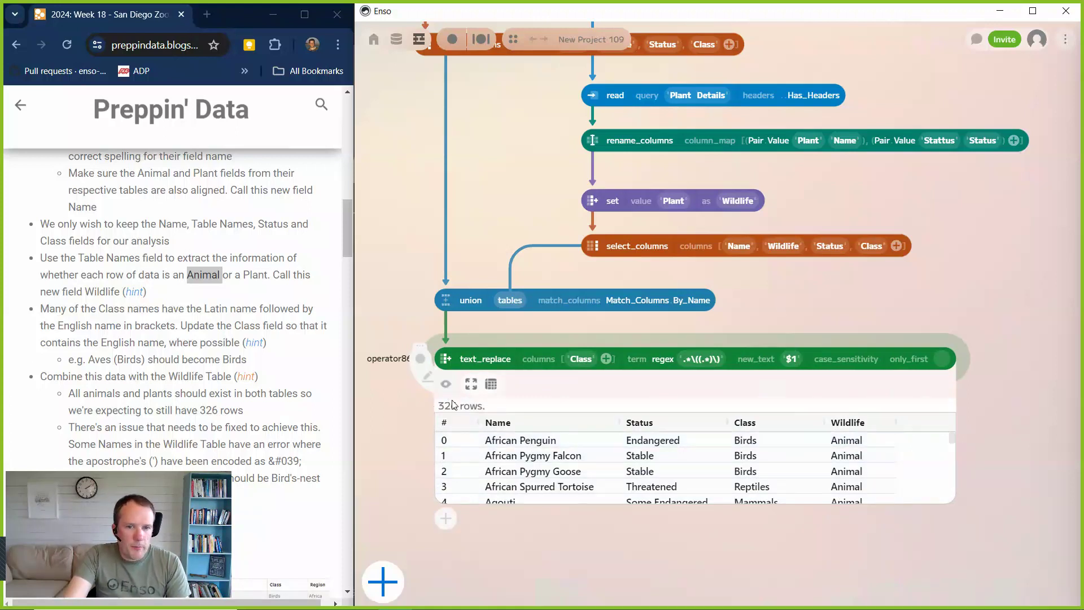
scroll(295, 395, down, 1)
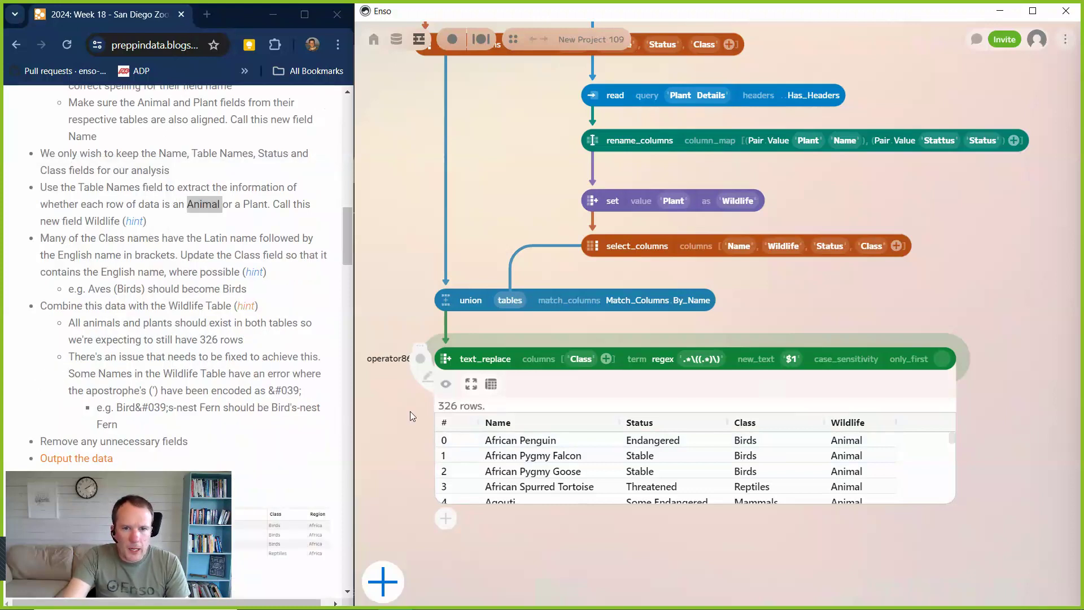
click(446, 384)
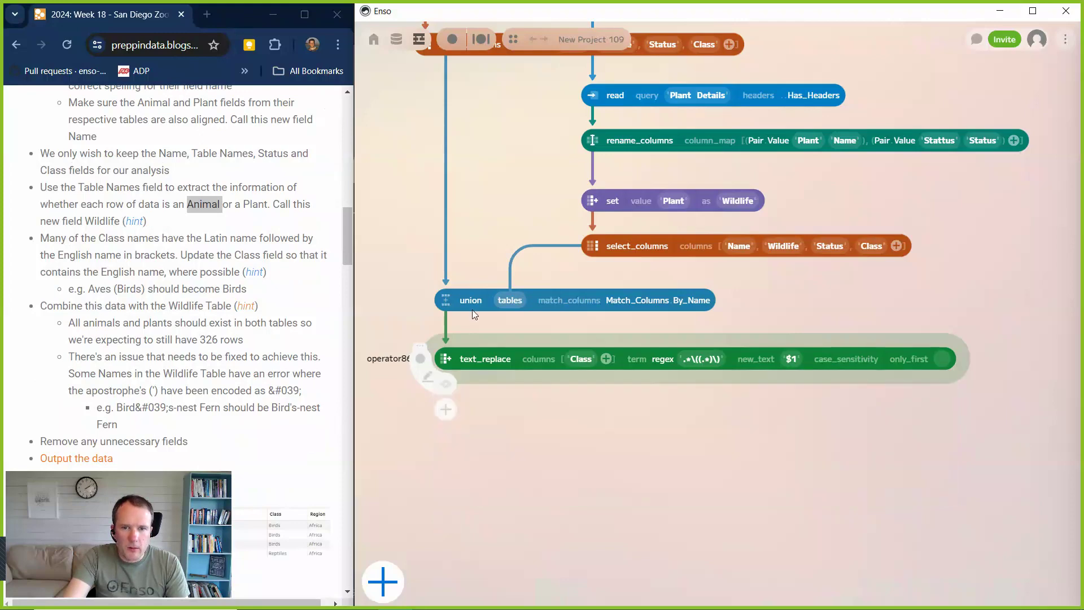
Add a read component from the Excel workbook below the text_replace component and set its query to the Wildlife sheet.
scroll(478, 282, up, 3)
scroll(484, 253, up, 3)
drag(487, 318, 531, 425)
scroll(525, 508, down, 5)
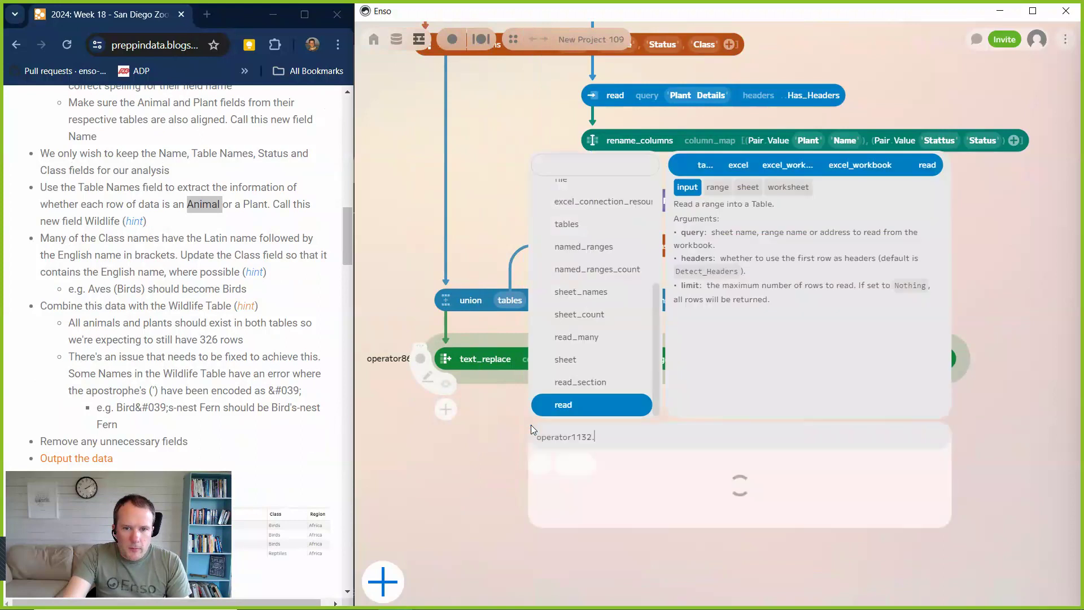
click(565, 402)
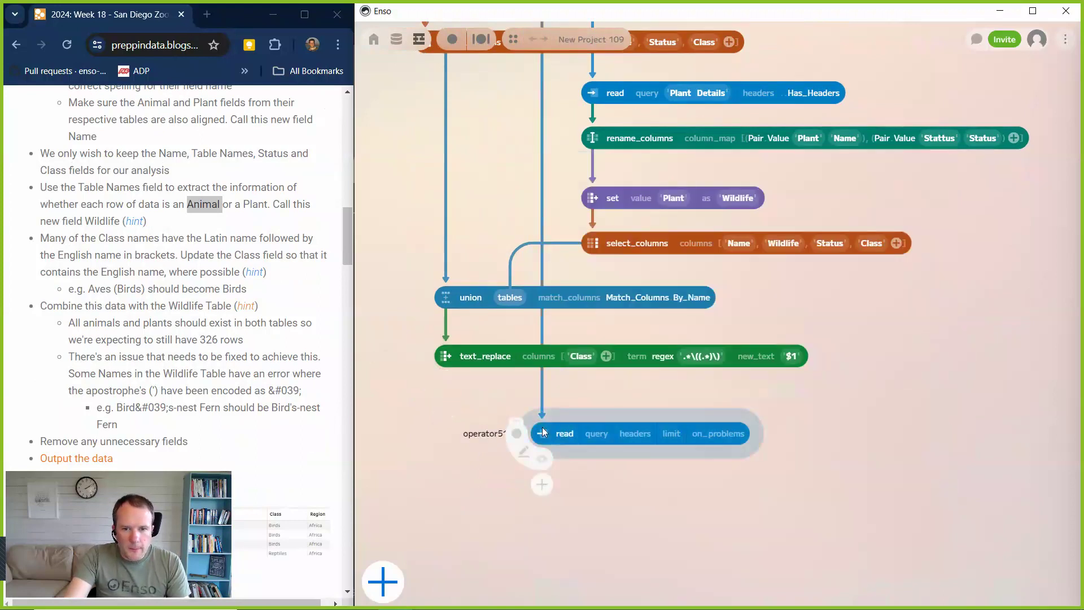
click(595, 424)
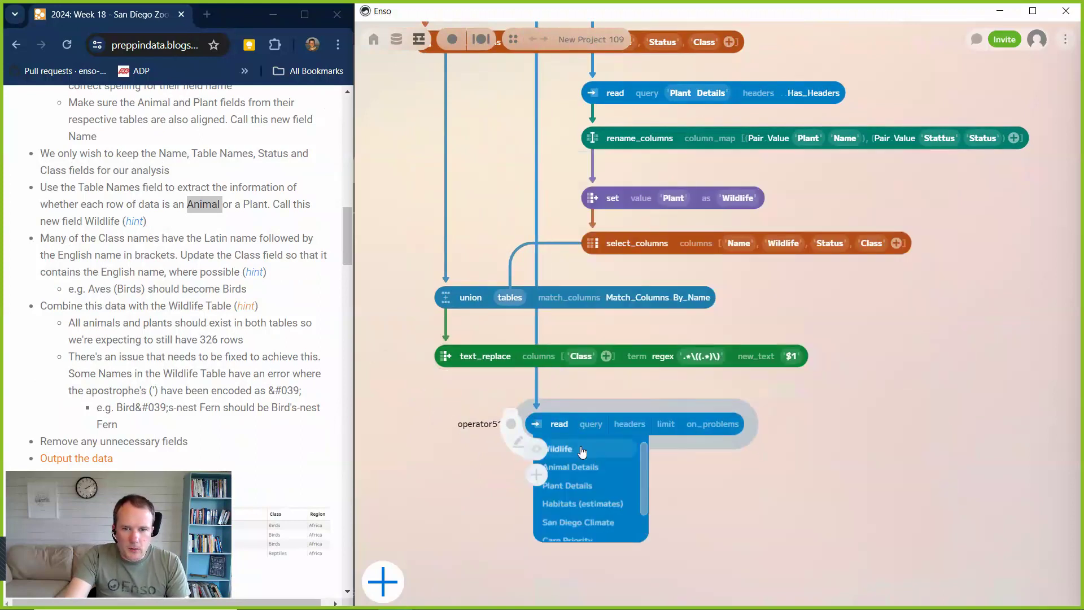
click(582, 452)
Show the Wildlife read's data preview, set its headers to Has_Headers, and move the component slightly up.
click(536, 449)
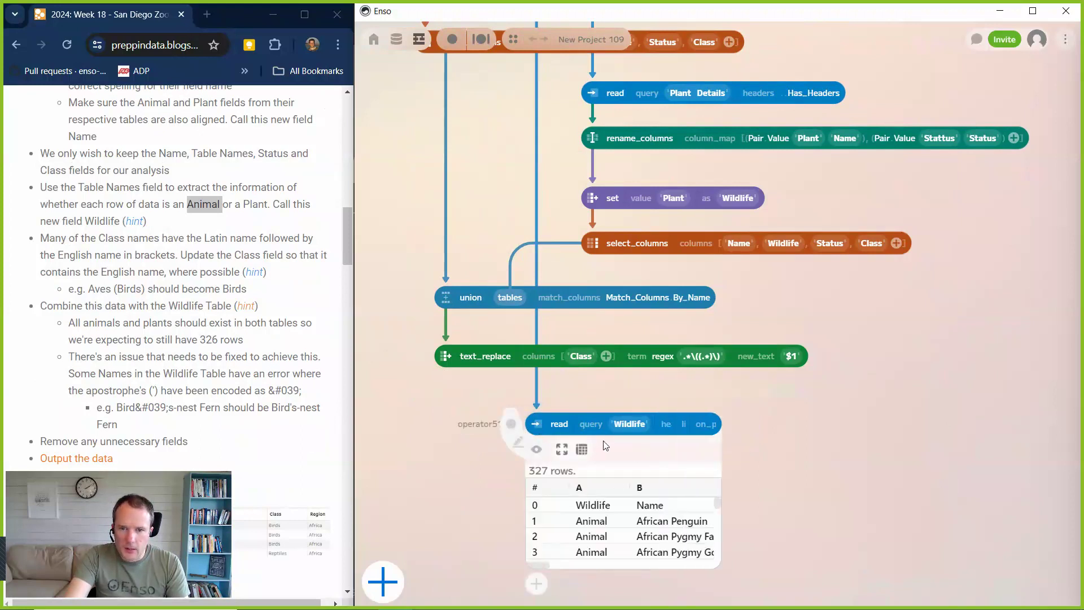
click(679, 423)
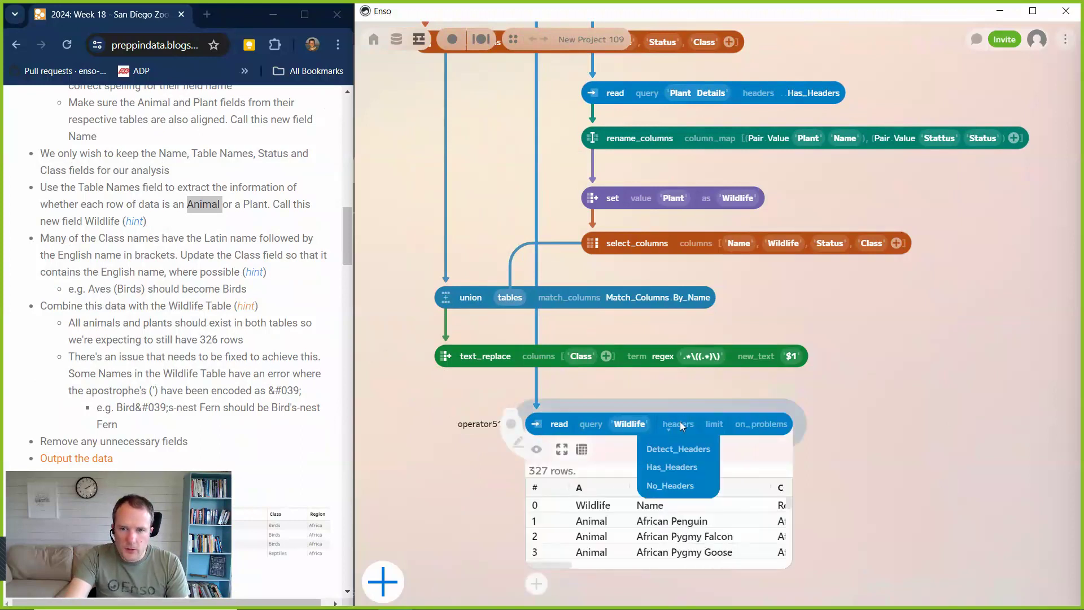
click(683, 467)
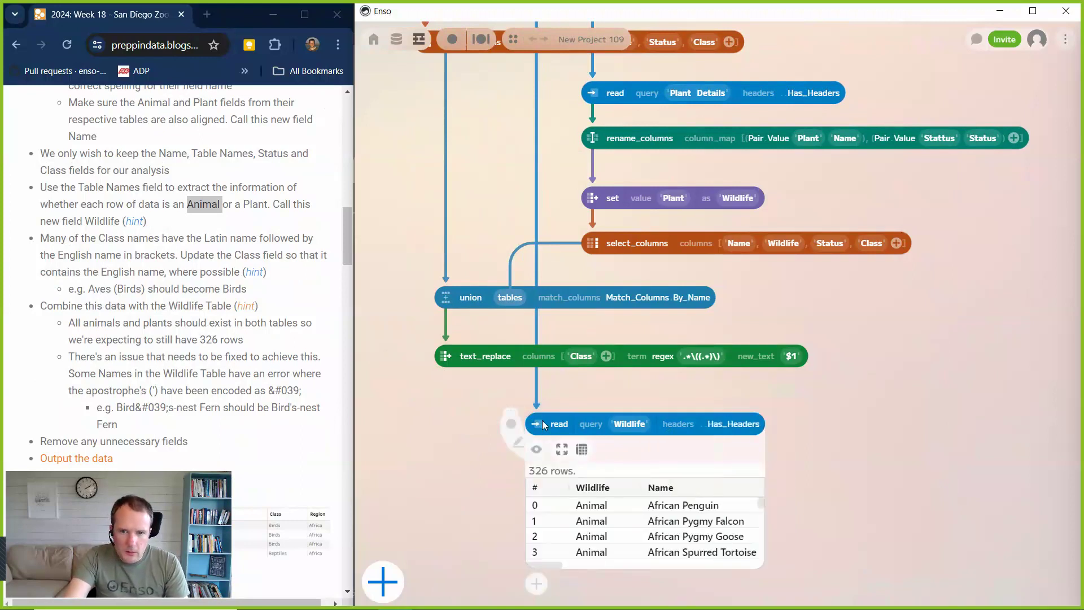
drag(538, 420, 538, 408)
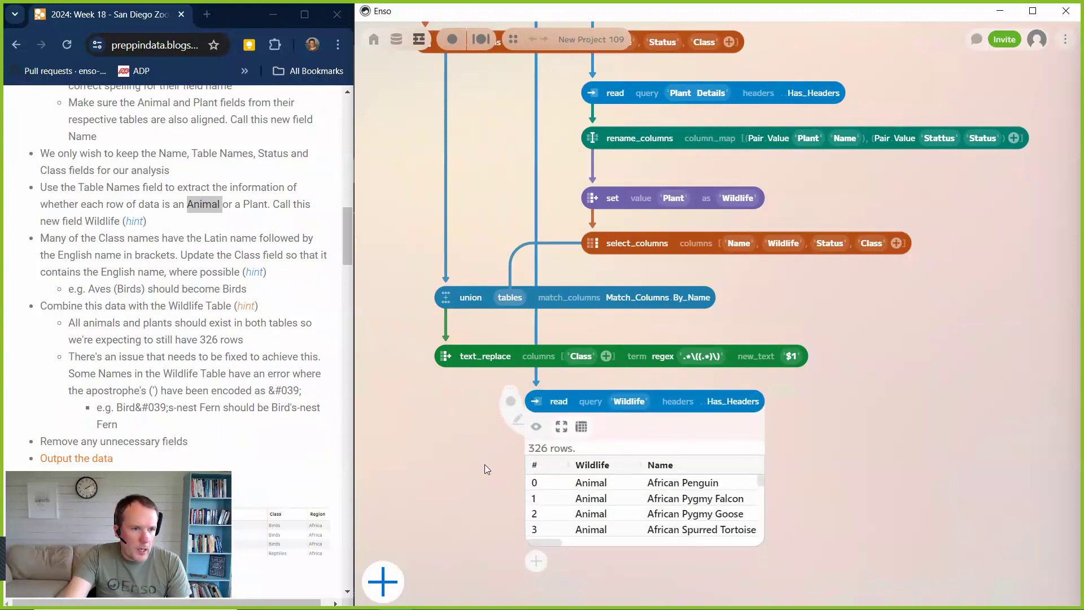
Widen the Wildlife read's data preview and look across its columns.
scroll(484, 464, down, 3)
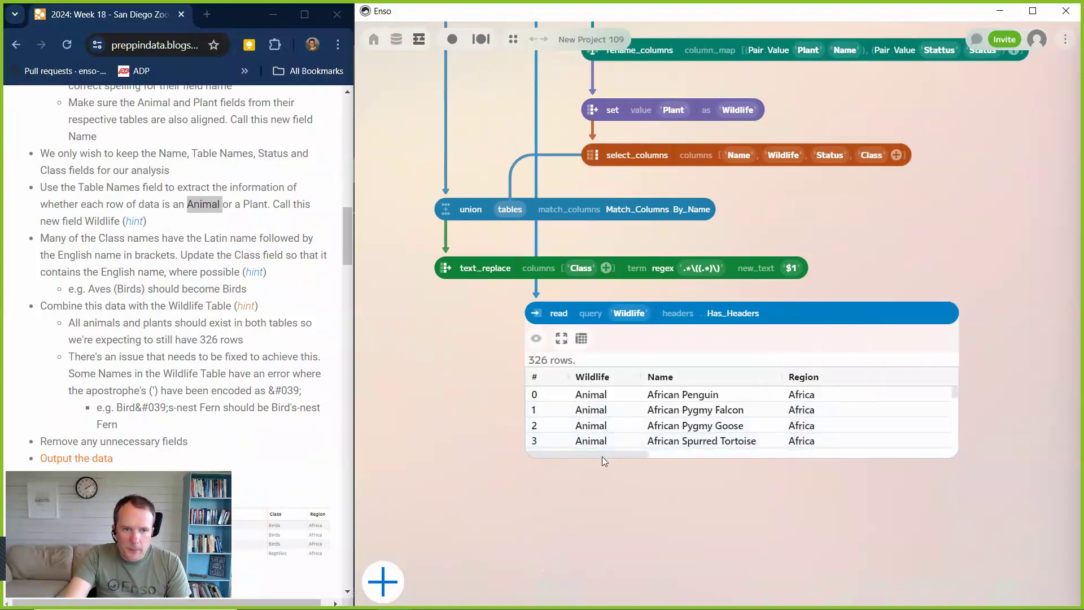
scroll(601, 457, right, 10)
drag(648, 482, 521, 475)
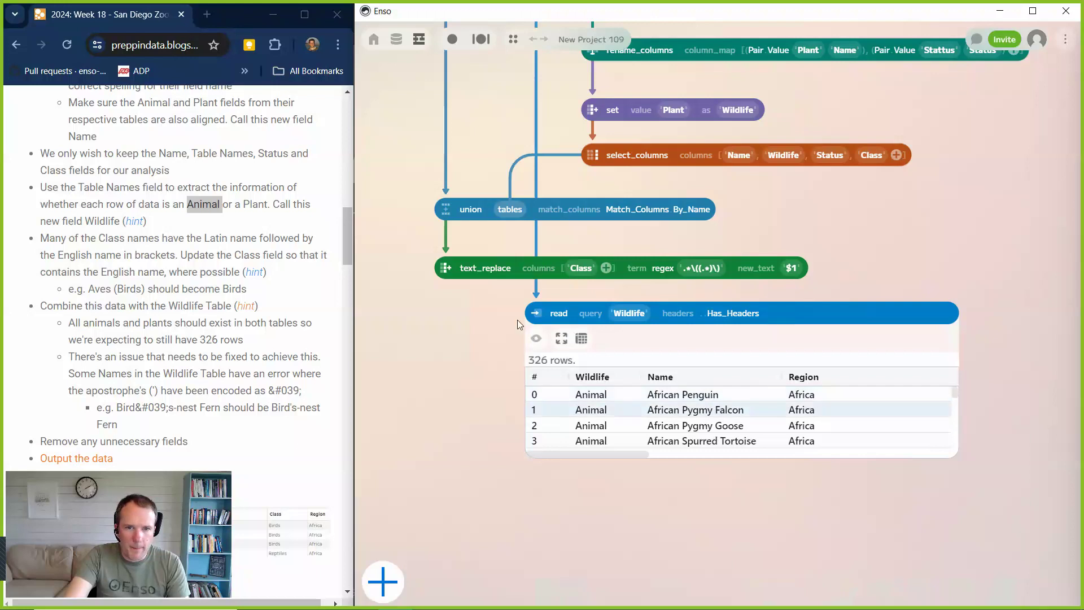
Add a join component fed by the text_replace component and connect the Wildlife read as its right table.
drag(446, 284, 459, 510)
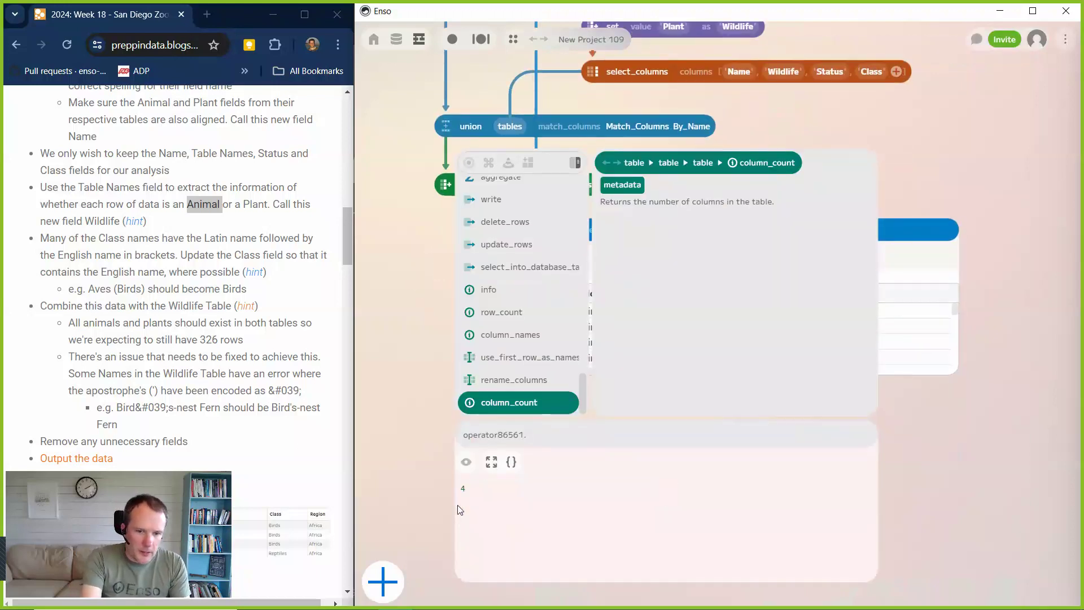
text(join)
key(Return)
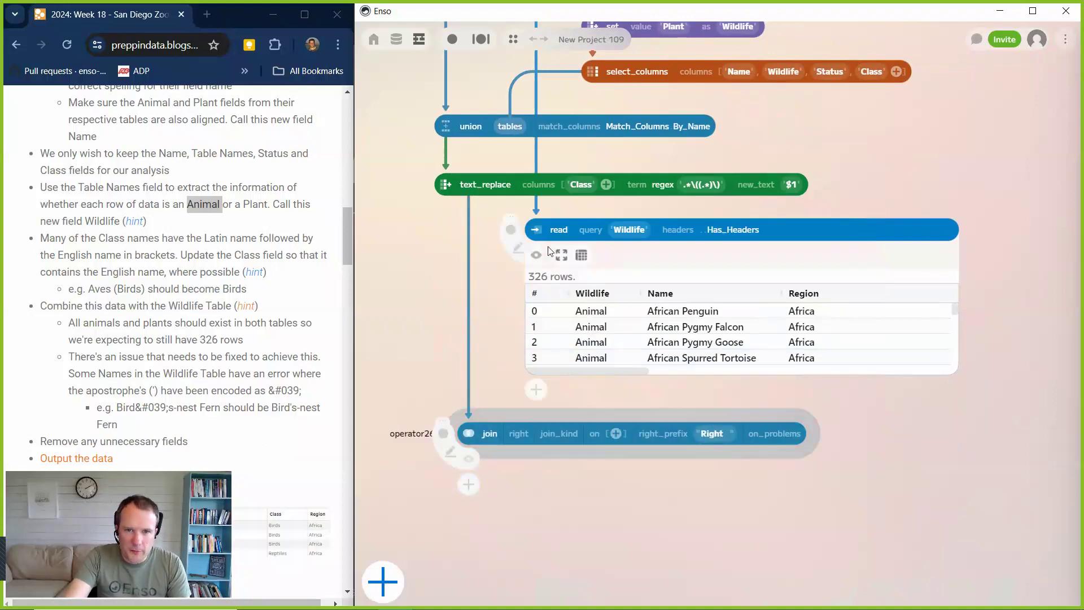
drag(548, 245, 526, 434)
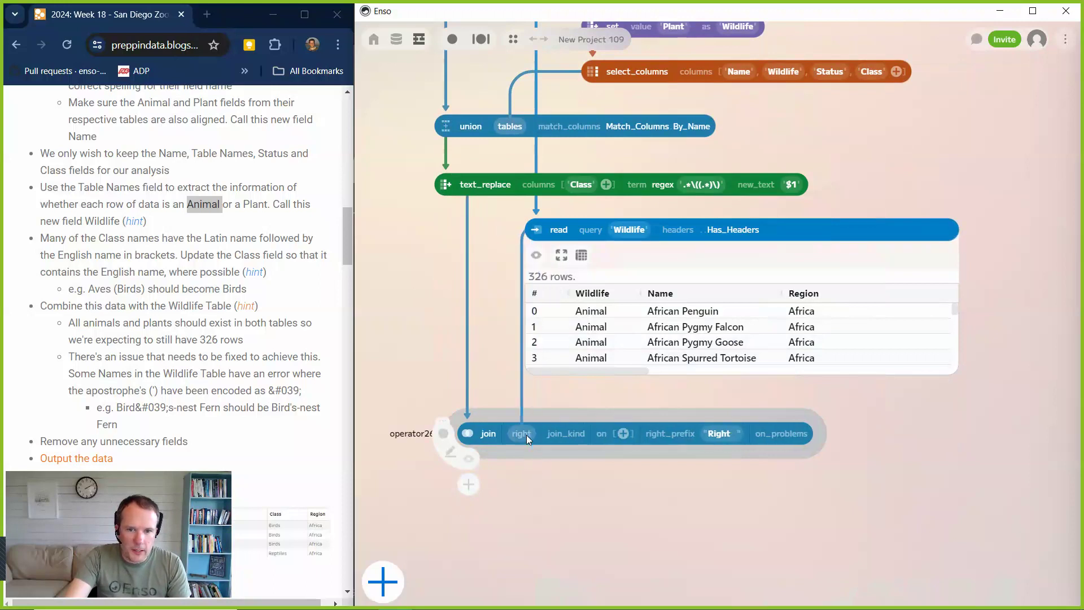
Set the join kind to Inner and add an equals join condition on Name.
click(563, 434)
click(554, 459)
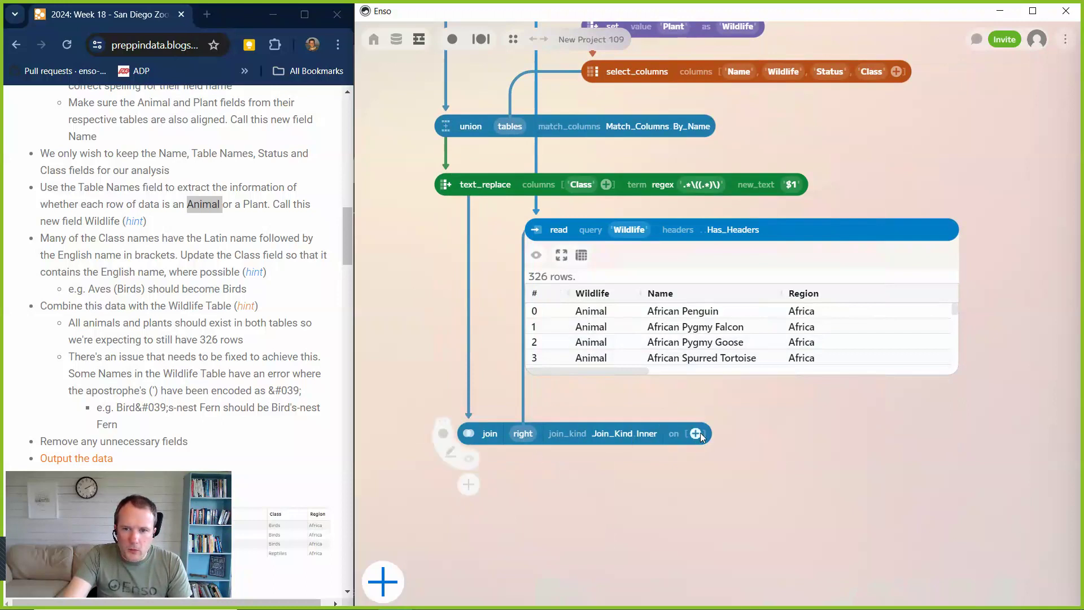
click(696, 433)
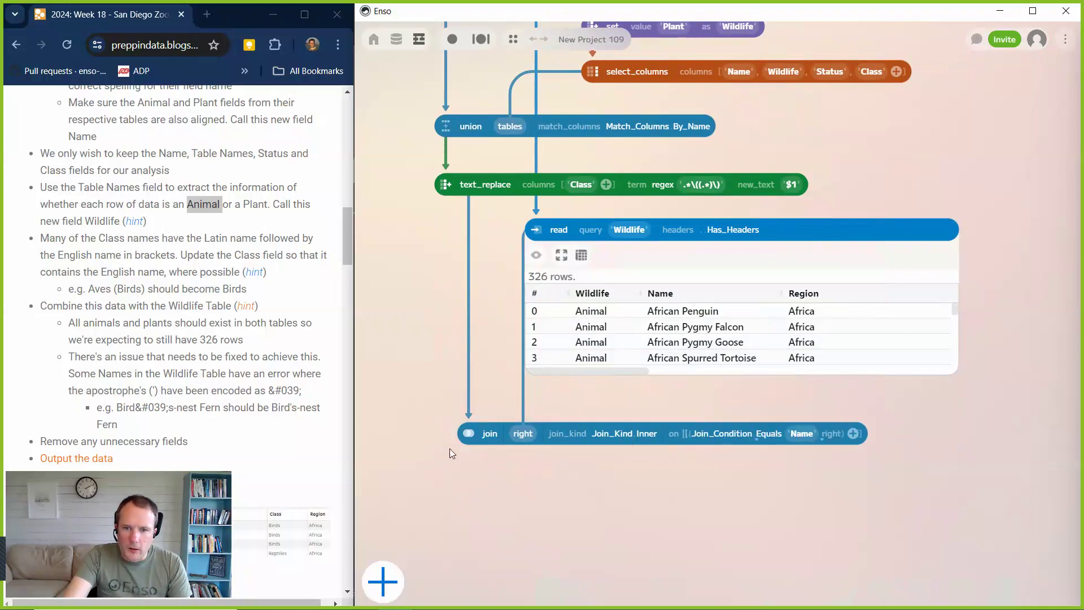
Show the join's data preview, align the join under text_replace, and show the text_replace preview to compare row counts.
click(468, 460)
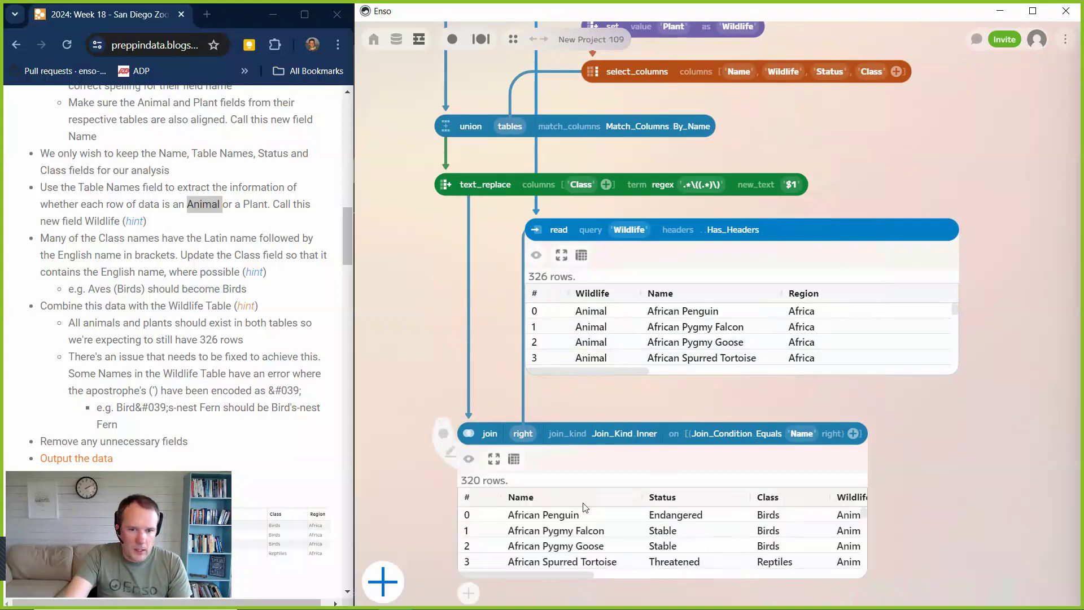
scroll(480, 440, down, 3)
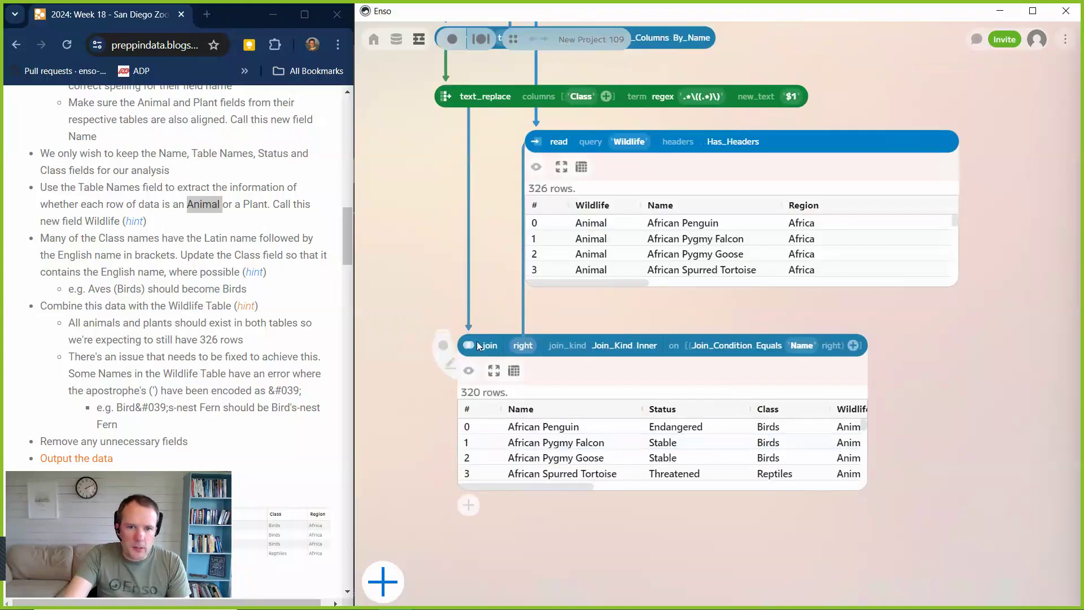
drag(464, 345, 457, 347)
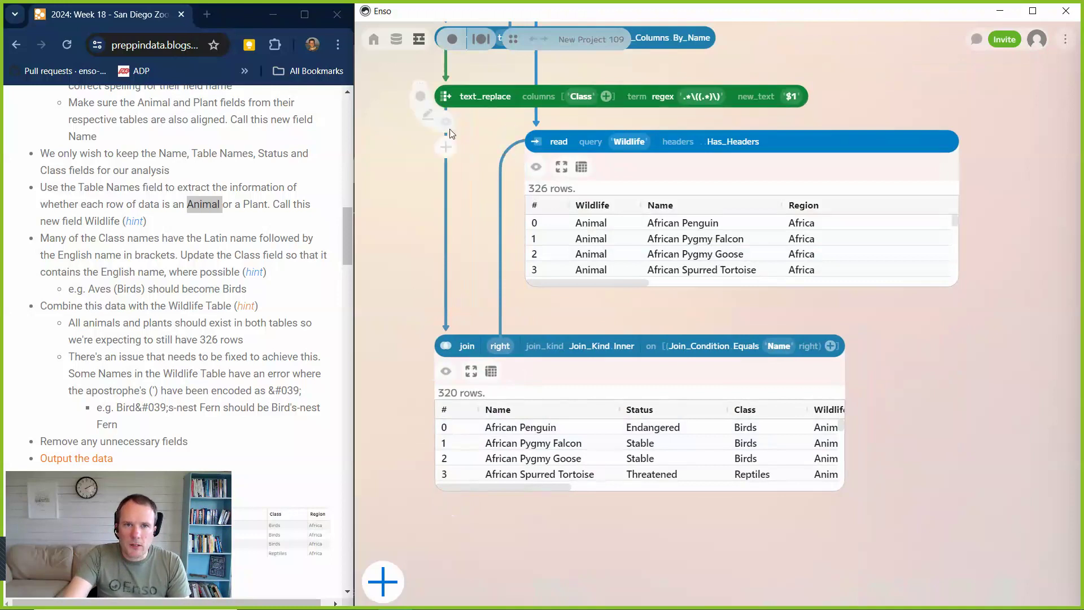
click(445, 126)
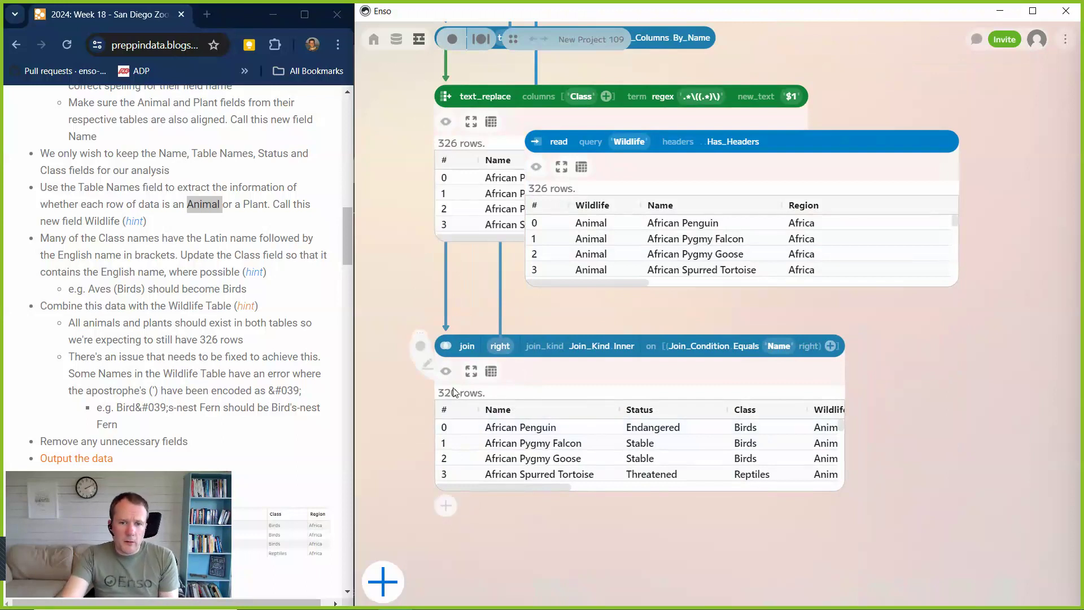
Set the join kind to Right_Exclusive and enlarge the join's preview to examine the unmatched Wildlife rows.
click(598, 347)
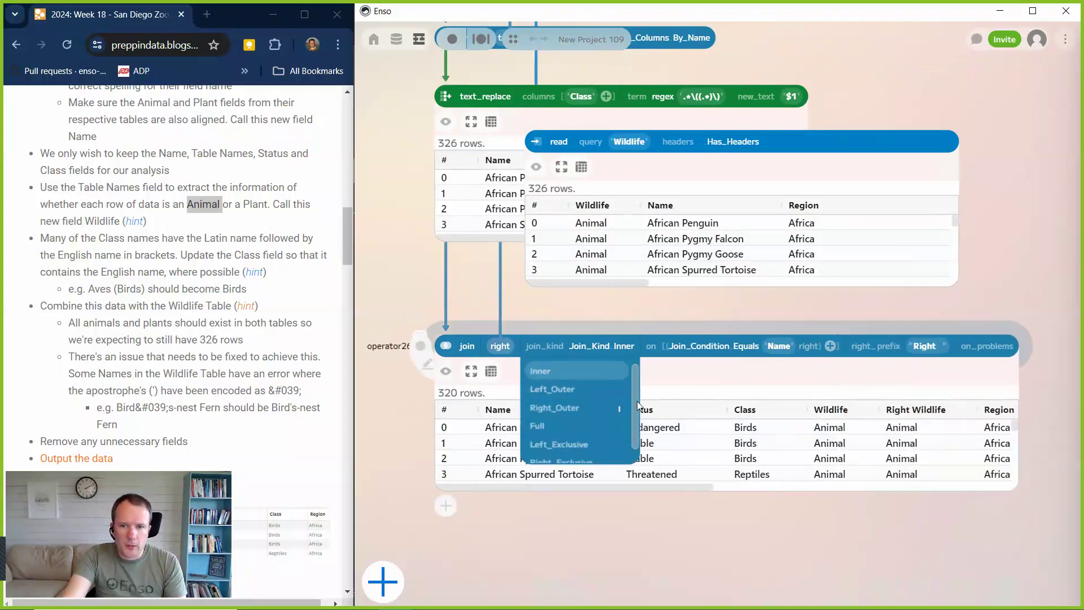
drag(636, 409, 639, 444)
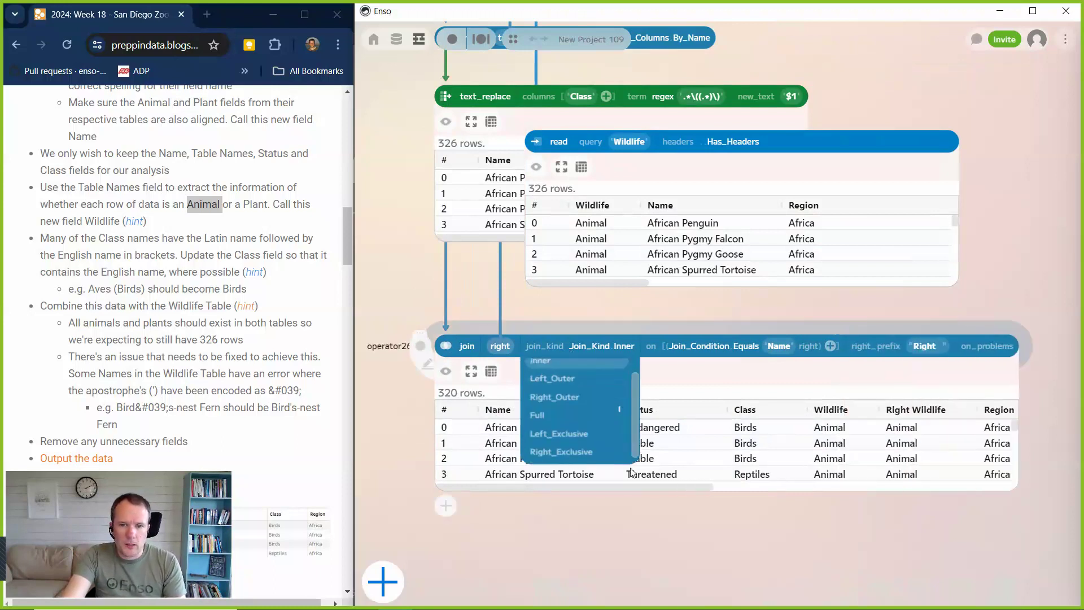
click(561, 452)
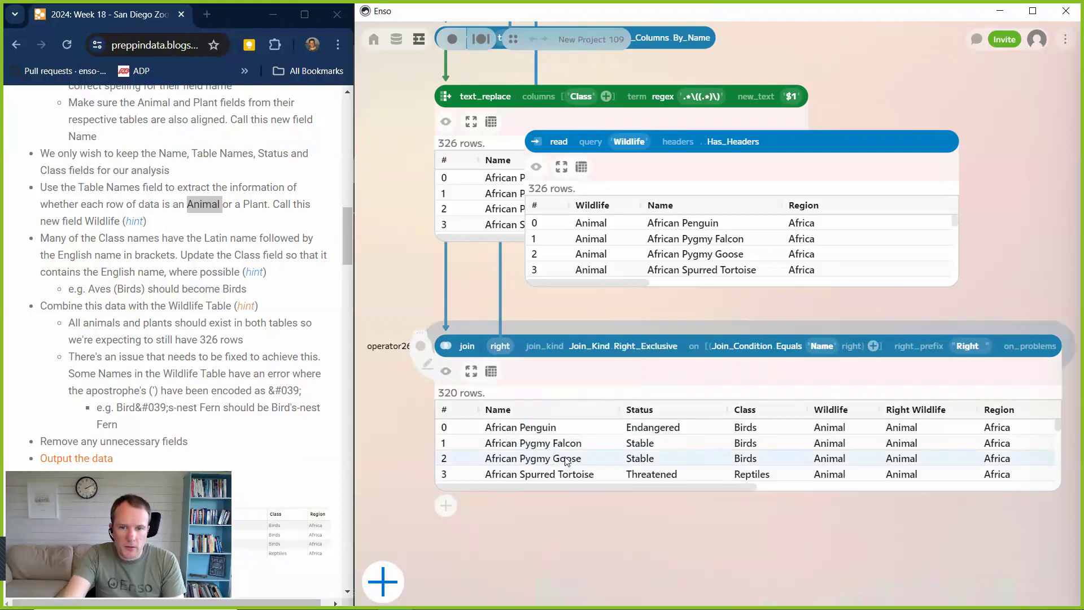
drag(598, 490, 614, 537)
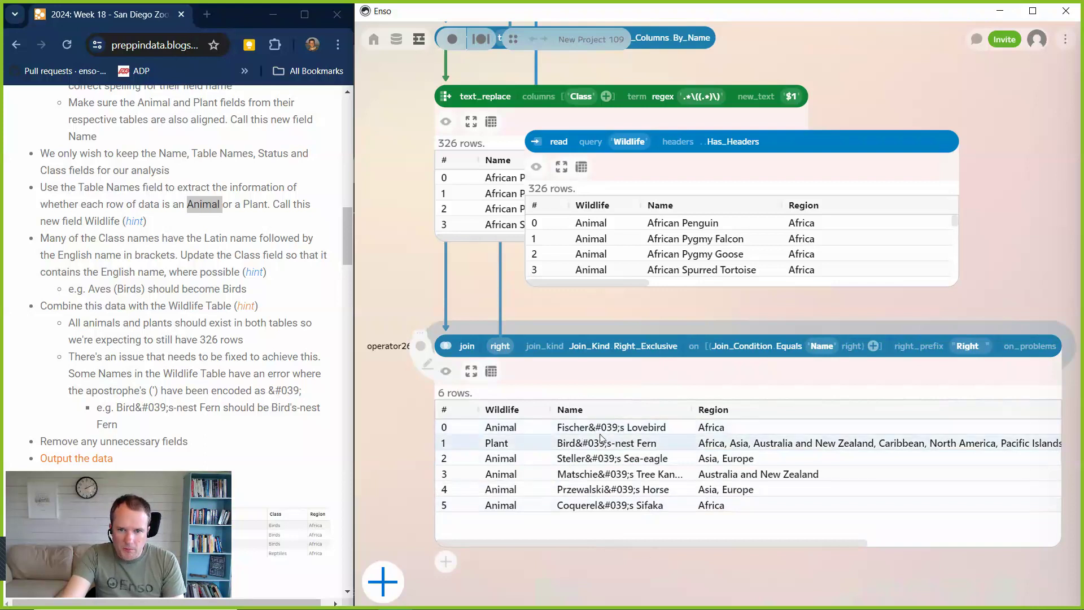
Set the join kind to Left_Exclusive to check the unmatched rows of the combined animal and plant data.
click(631, 342)
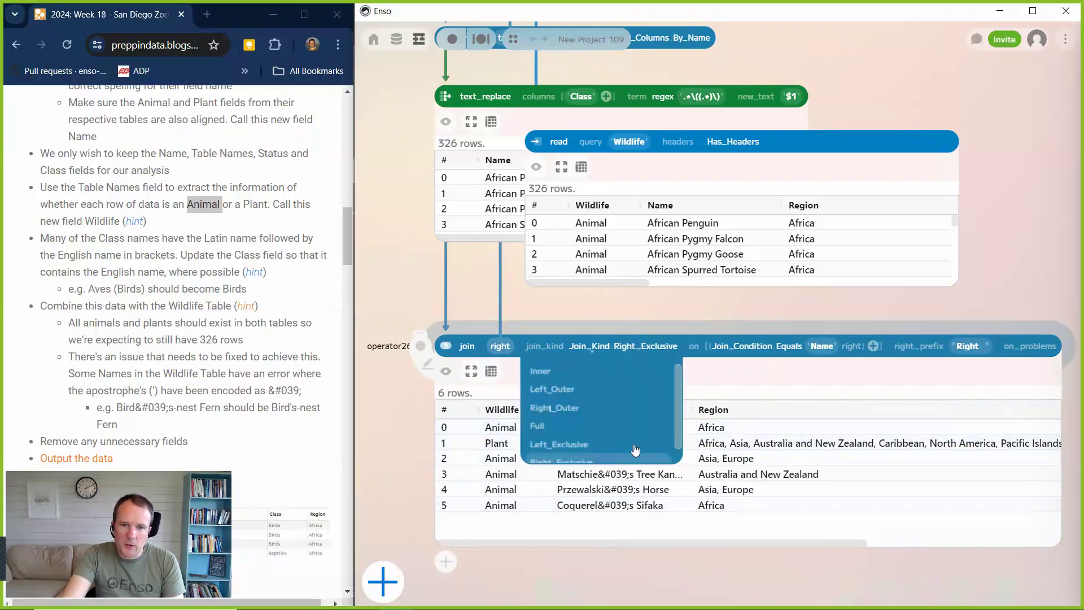
click(565, 445)
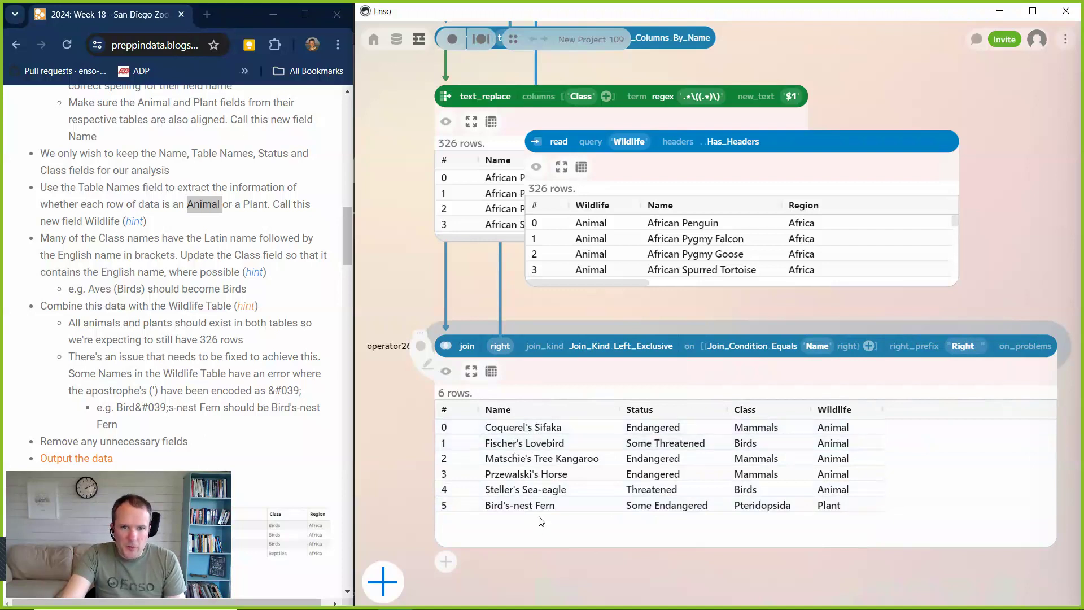
Hide the text_replace and Wildlife read previews and align the read component above the join's right input.
click(445, 122)
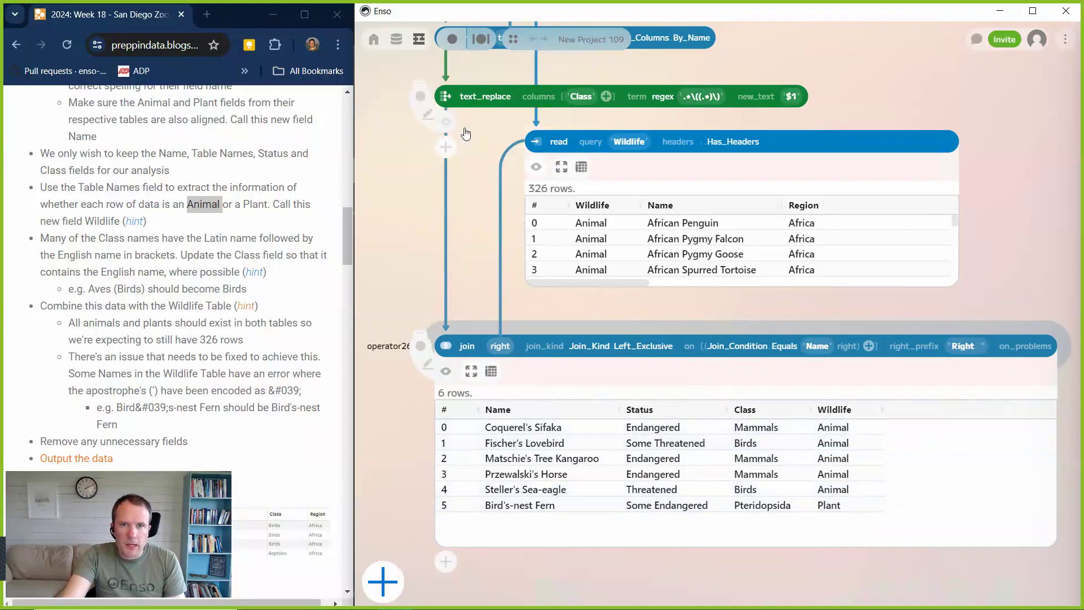
click(536, 166)
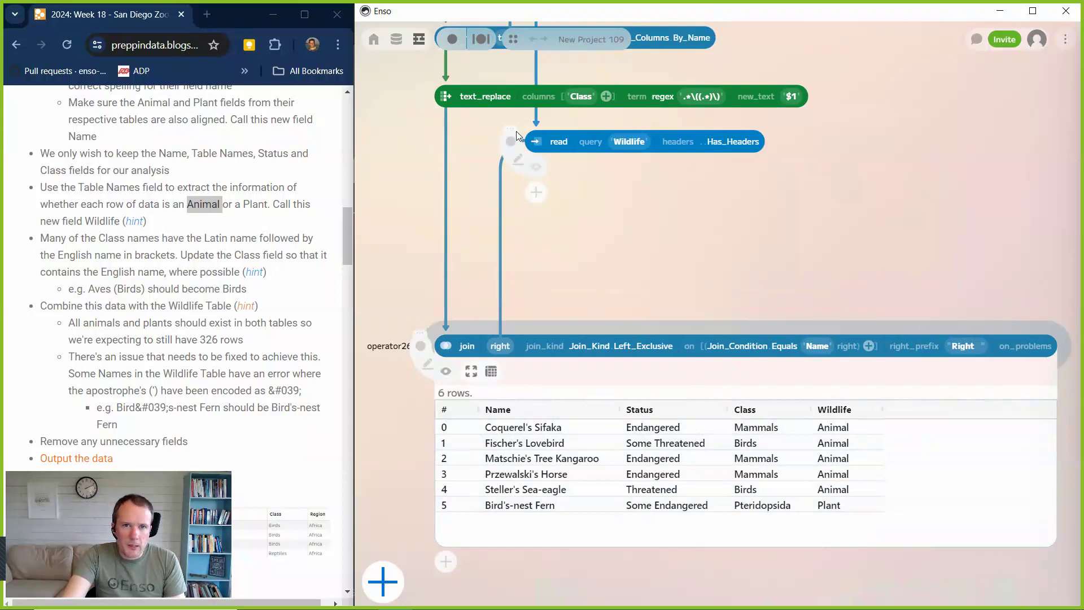
drag(517, 136, 480, 137)
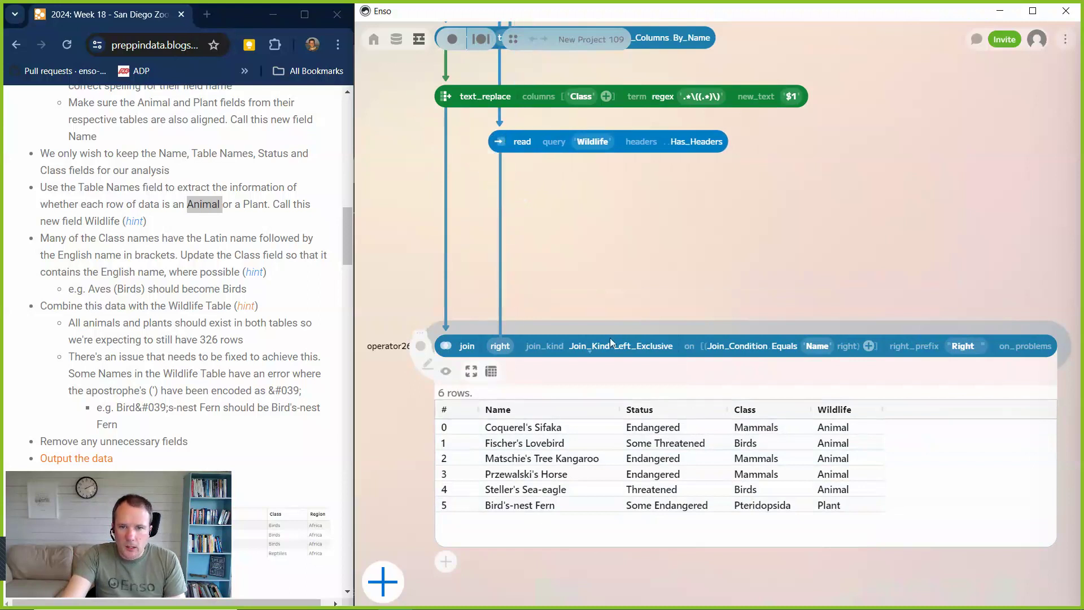
Set the join kind back to Right_Exclusive.
click(603, 355)
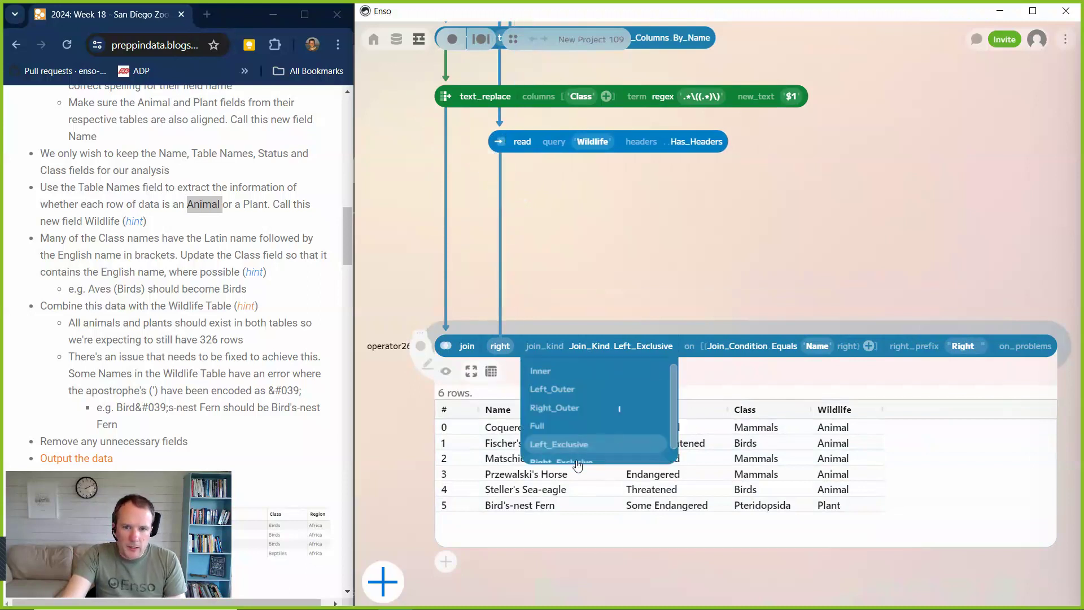
click(583, 463)
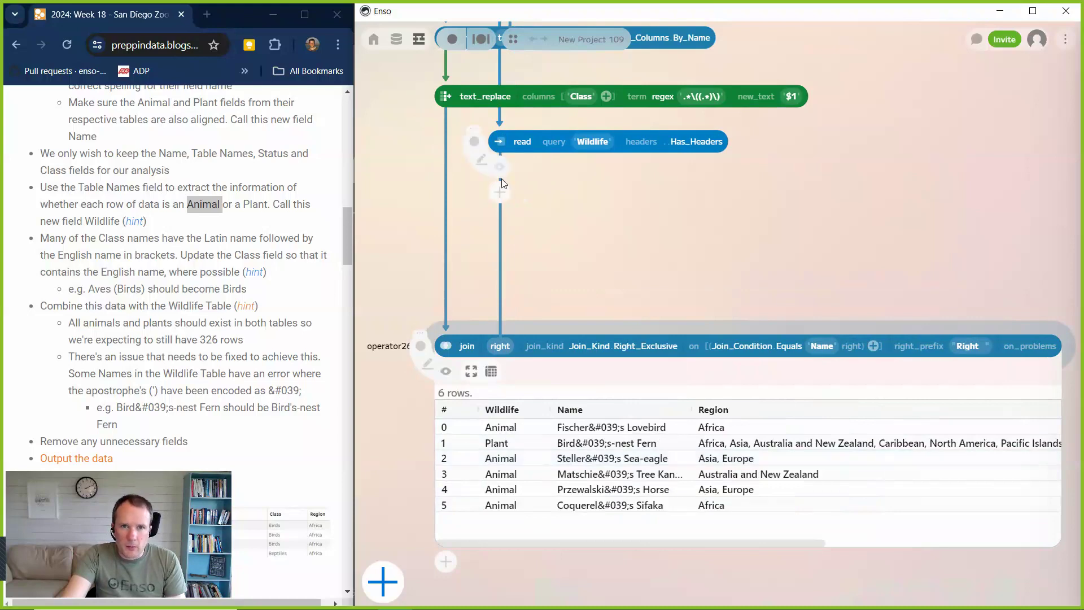
Add a text_replace component after the Wildlife read and choose Wildlife as the column to replace in.
click(500, 195)
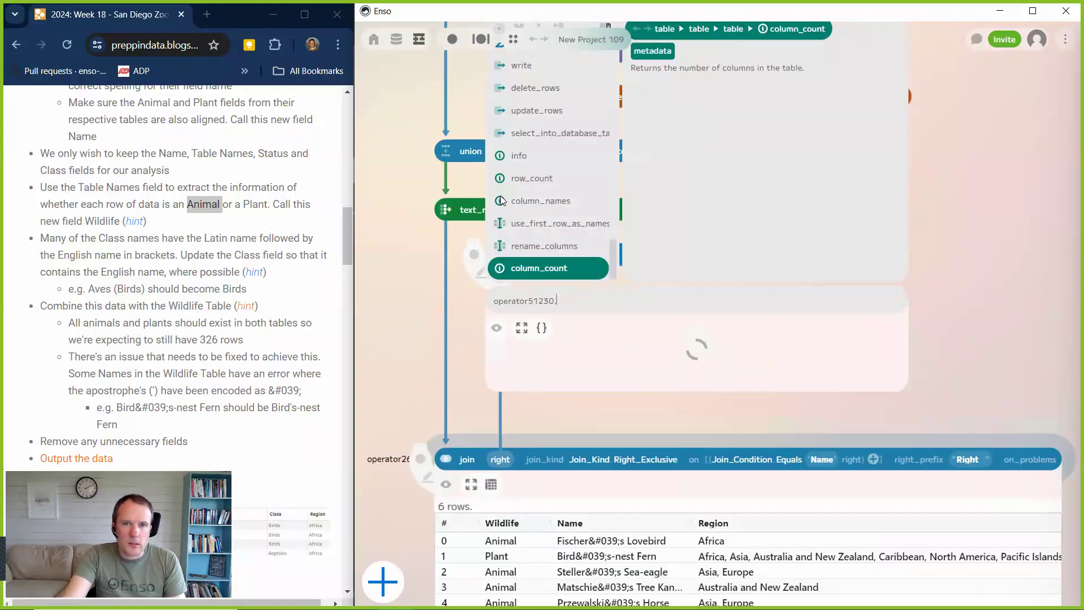
text(te)
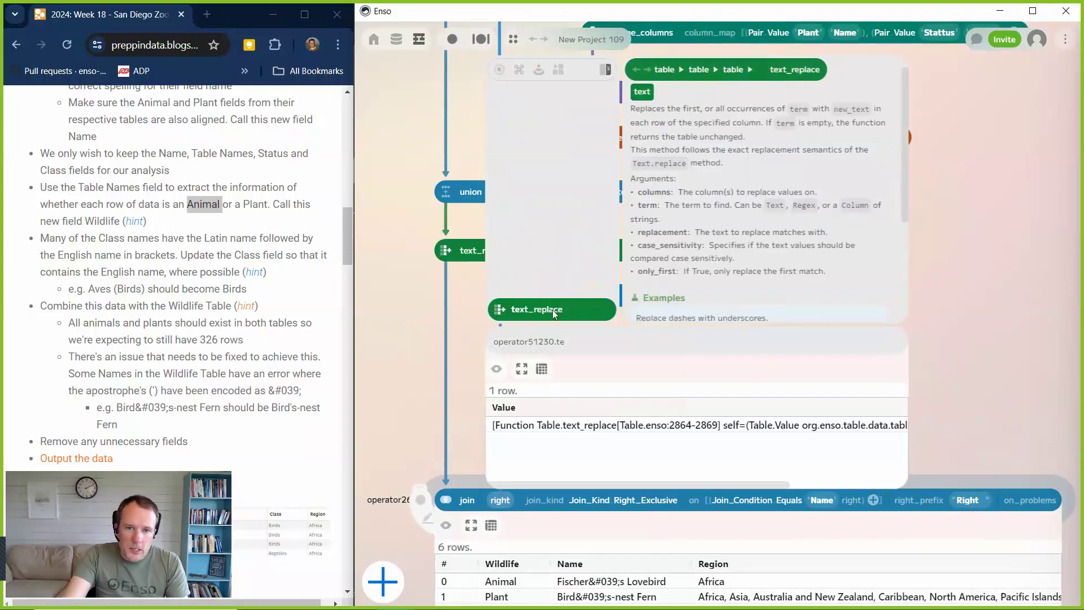
click(552, 310)
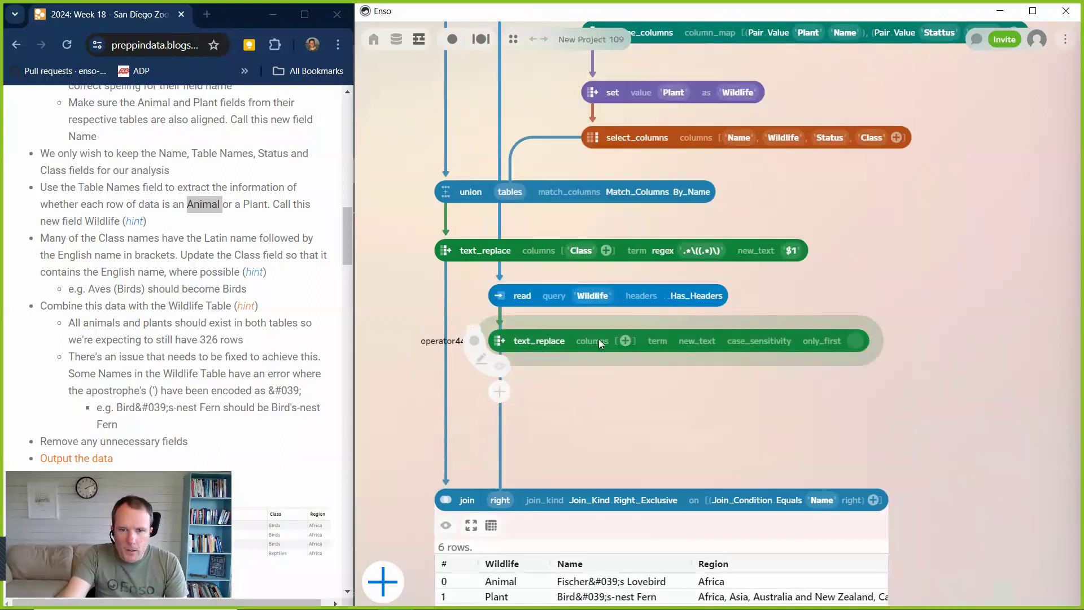
click(626, 340)
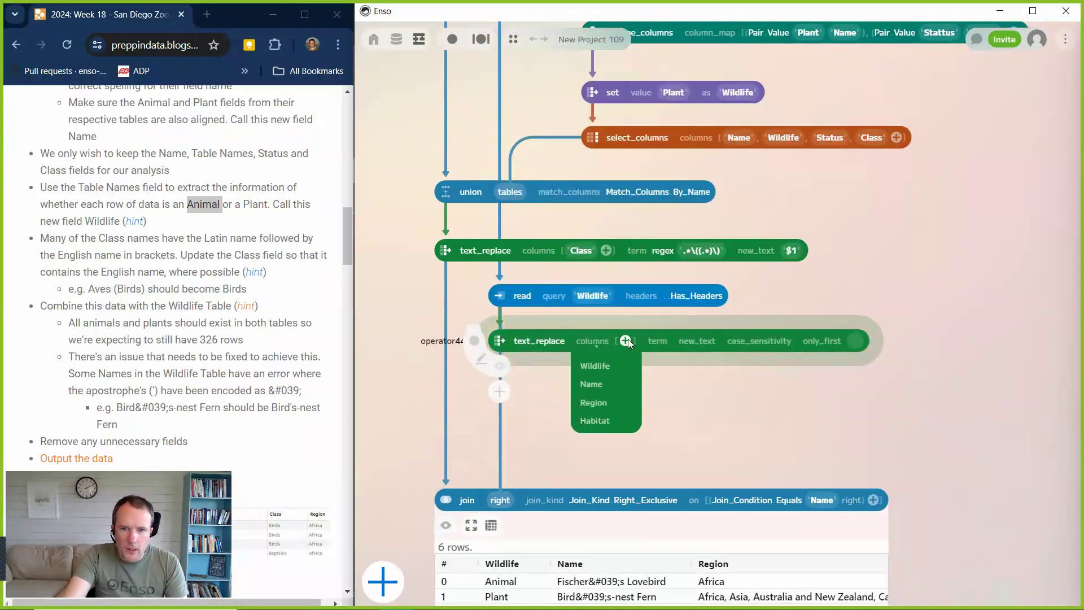
click(610, 365)
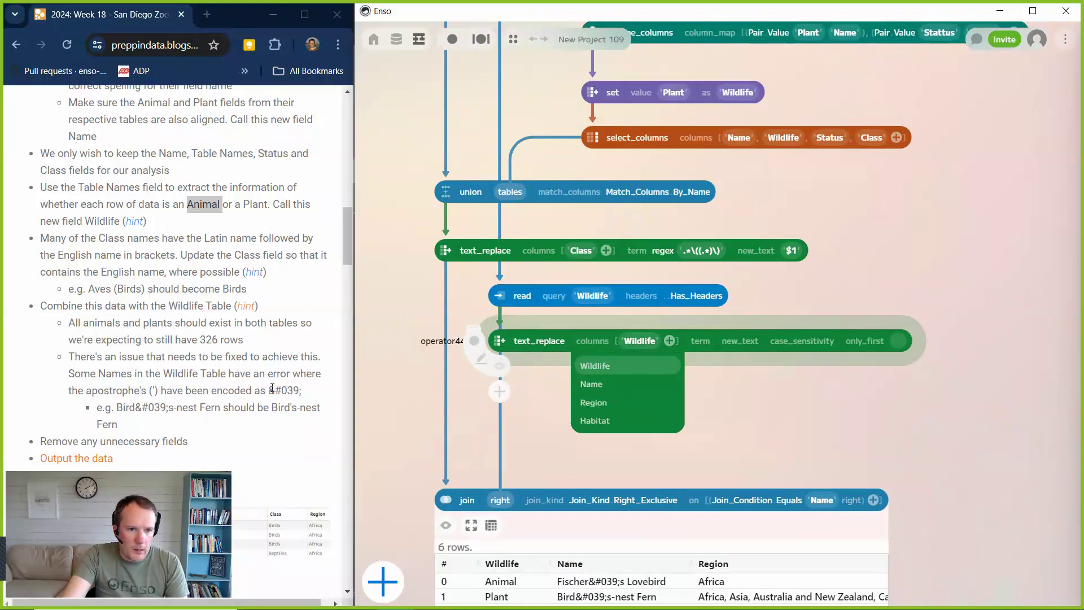
Copy the encoded apostrophe &#039; from the challenge page and use it as the text value of the Wildlife text_replace term.
drag(269, 391, 302, 391)
key(ctrl+c)
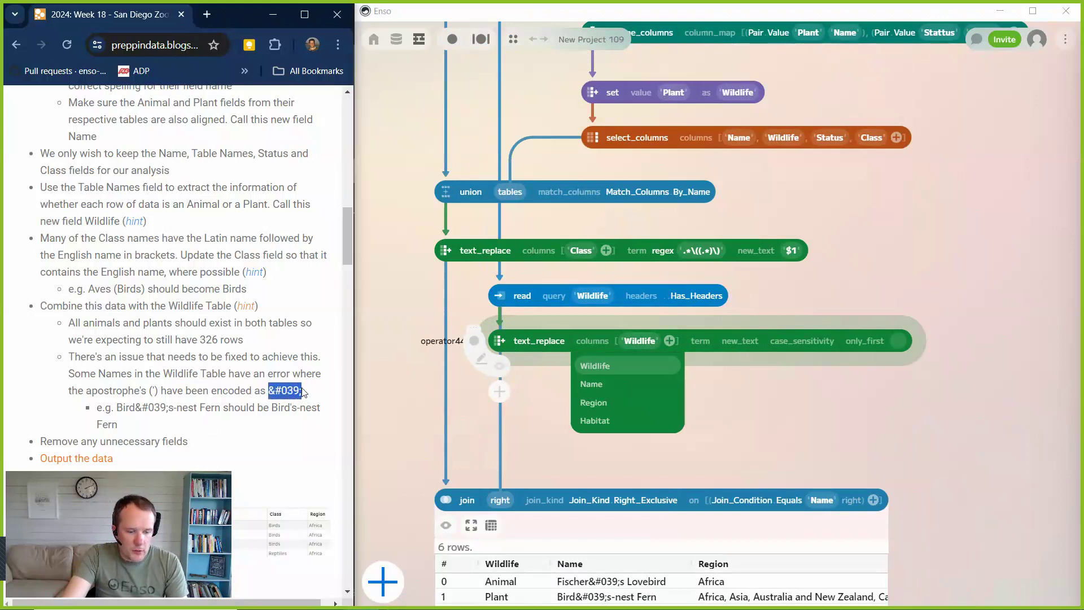
click(698, 340)
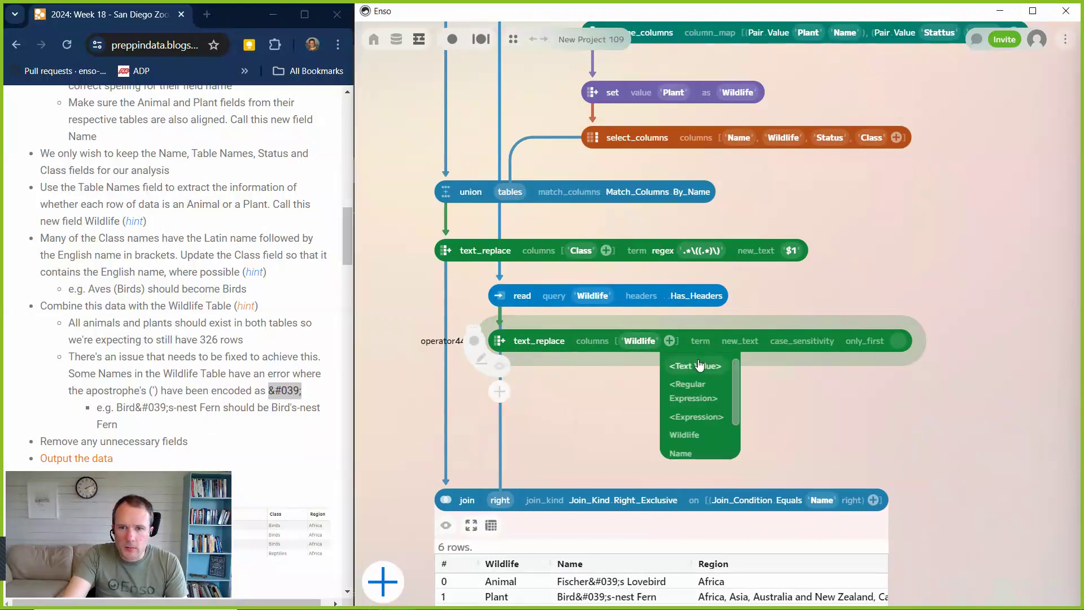
click(699, 366)
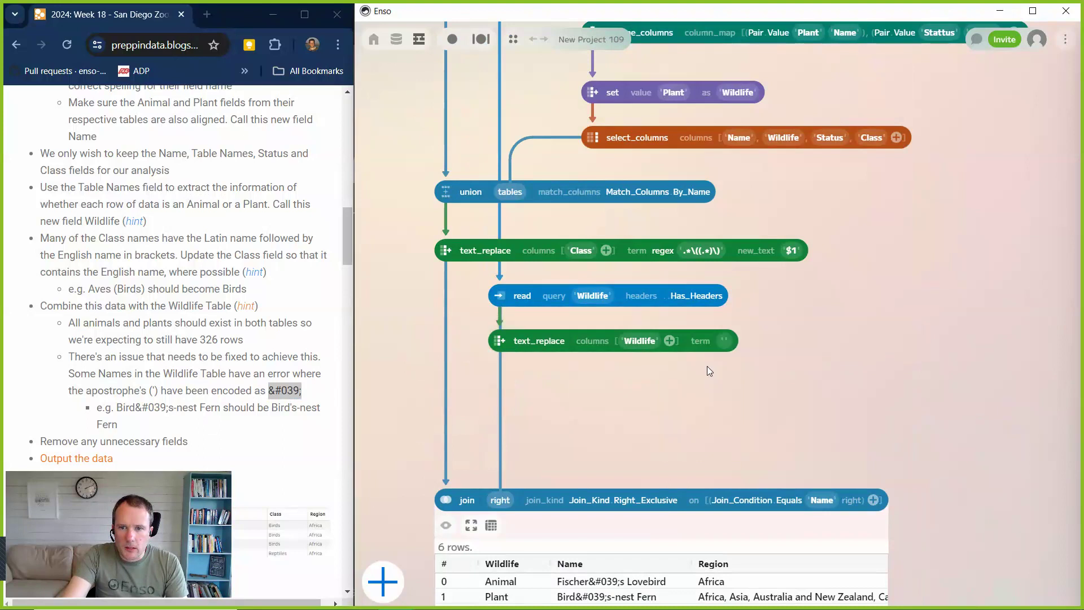
click(722, 340)
key(ctrl+v)
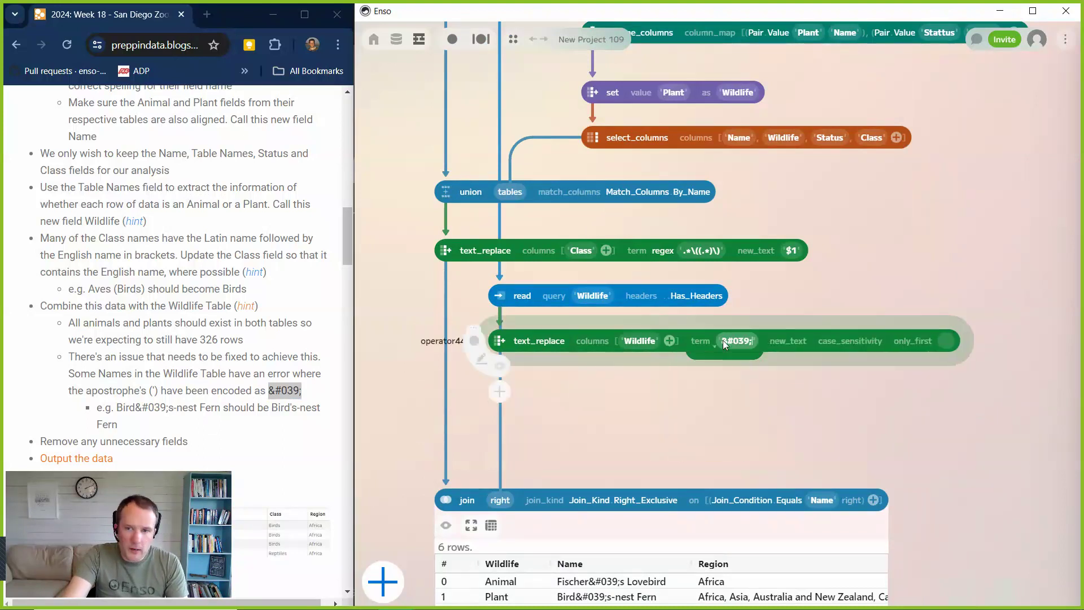
Set the replacement text of the Wildlife text_replace to a single apostrophe (').
click(788, 346)
click(789, 367)
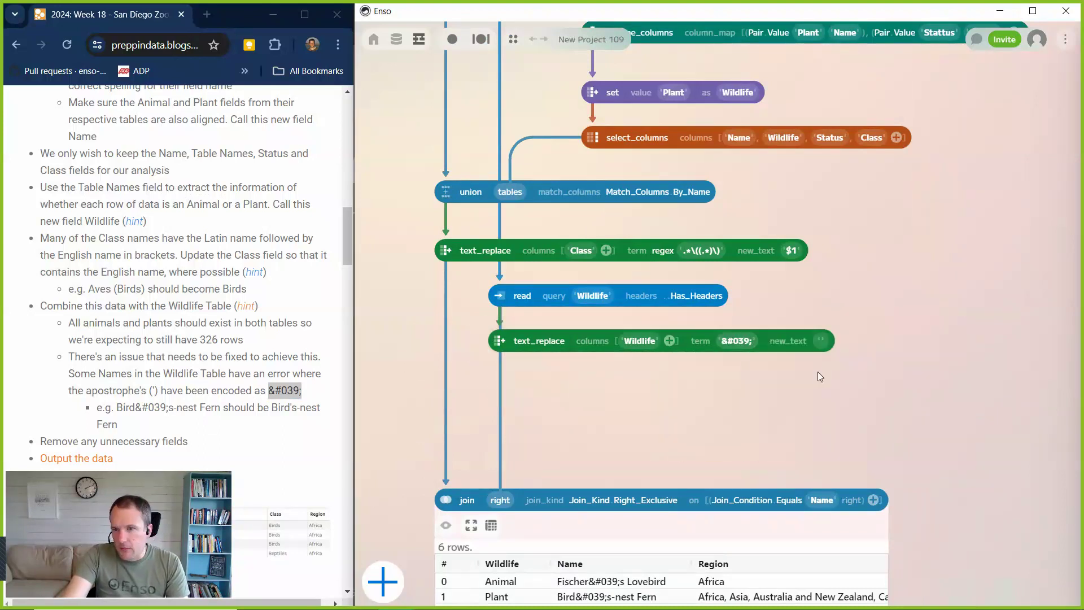
click(821, 341)
text(')
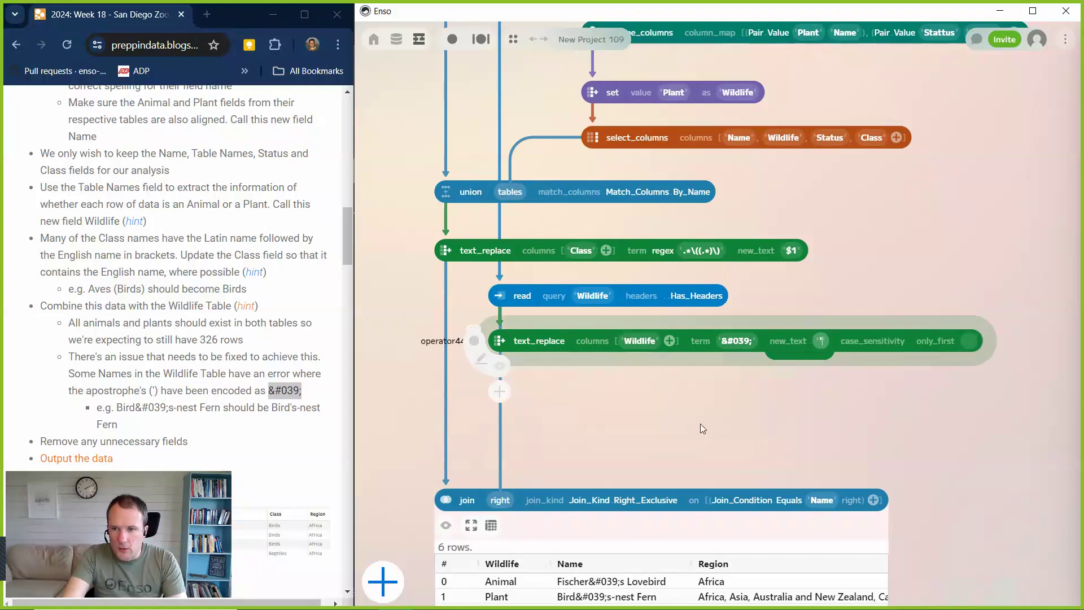
click(624, 410)
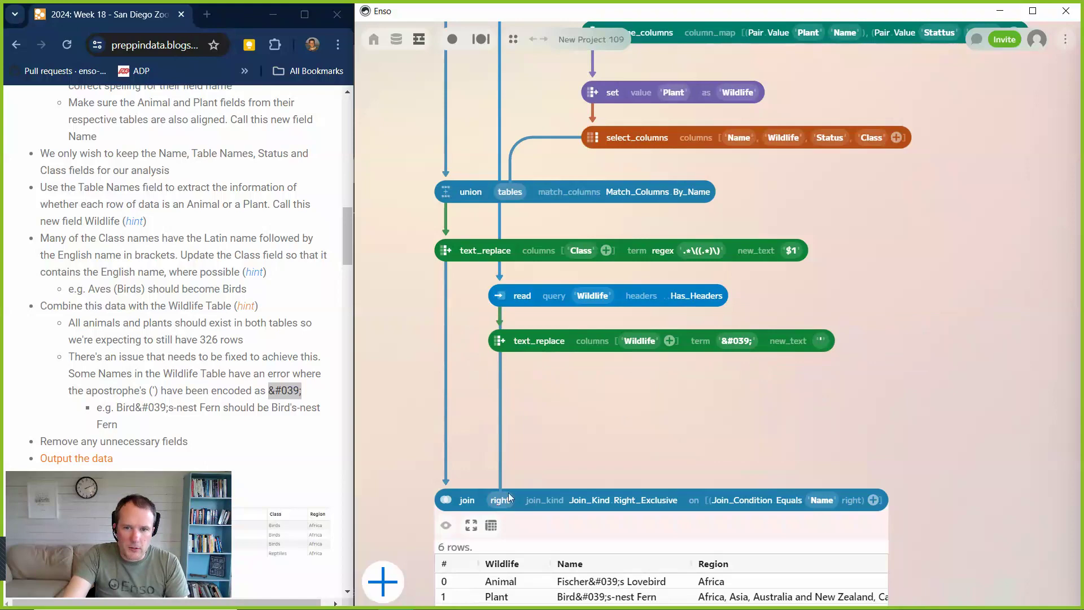
Move the join component and its preview up to sit just below the Wildlife text_replace.
click(452, 511)
drag(446, 491, 452, 381)
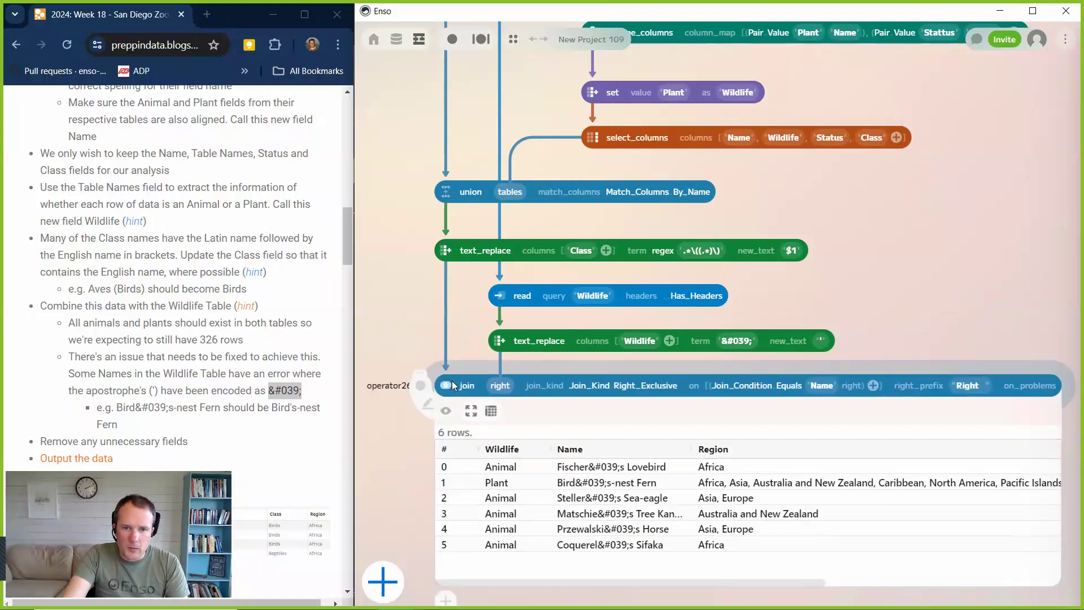
scroll(859, 288, down, 3)
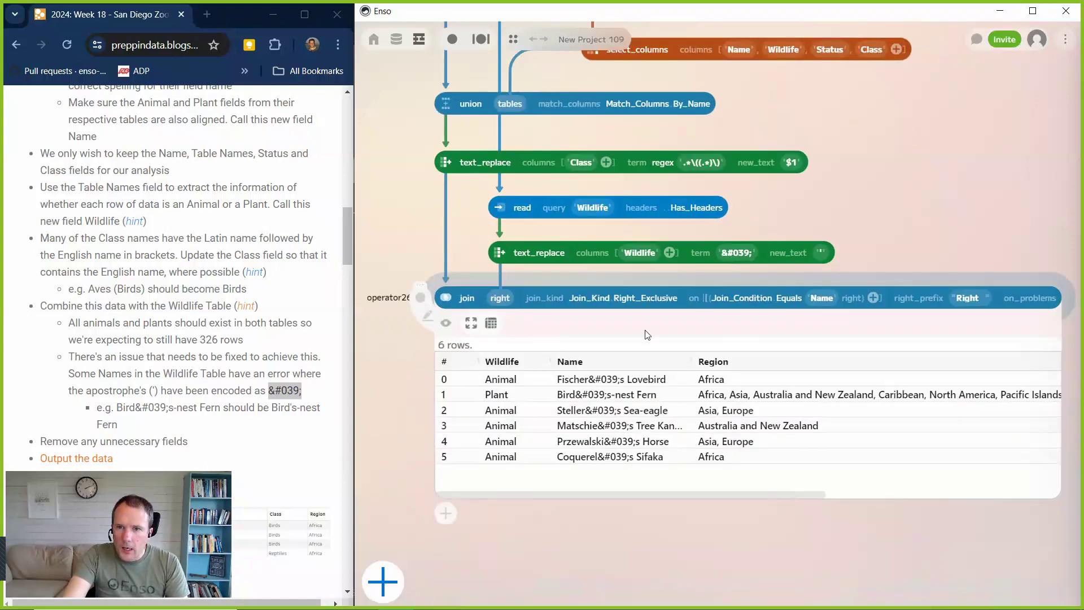
drag(445, 298, 449, 321)
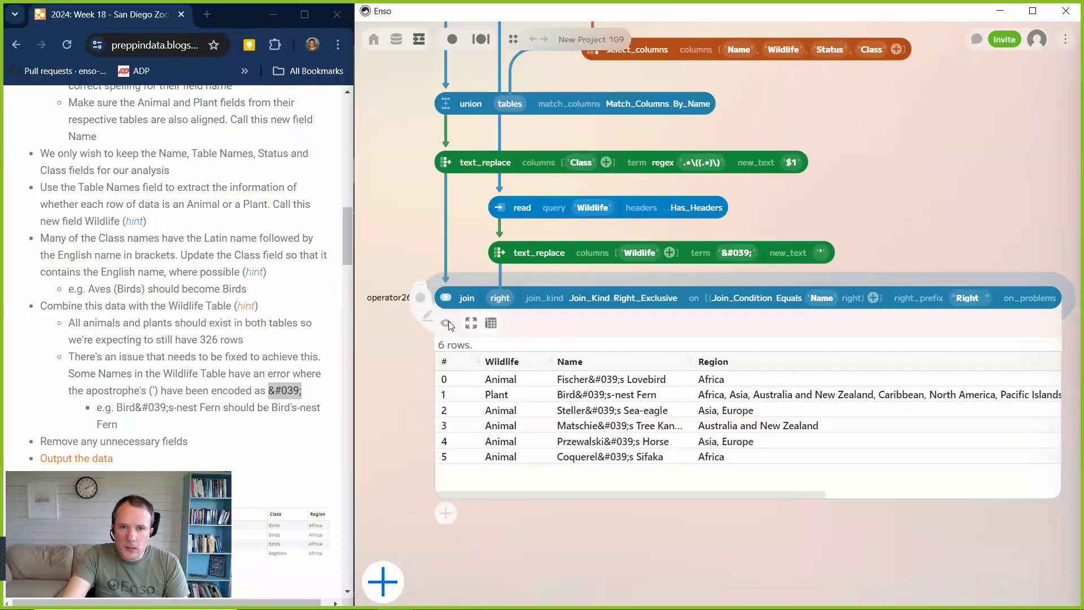
drag(502, 274, 493, 261)
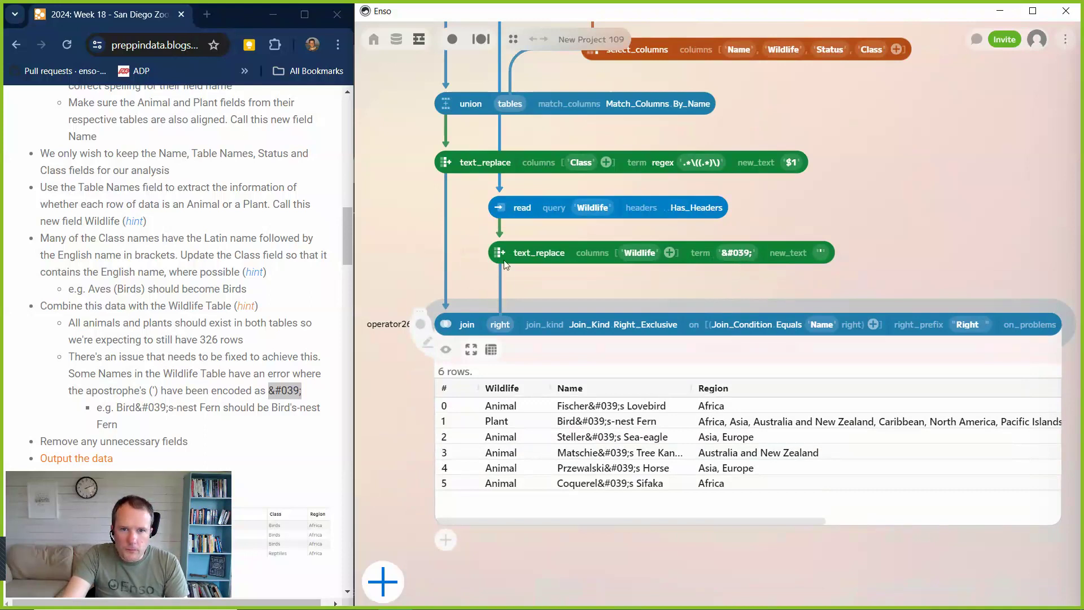
Preview the Wildlife text_replace, change its target column from Wildlife to Name, and hide the preview.
click(500, 277)
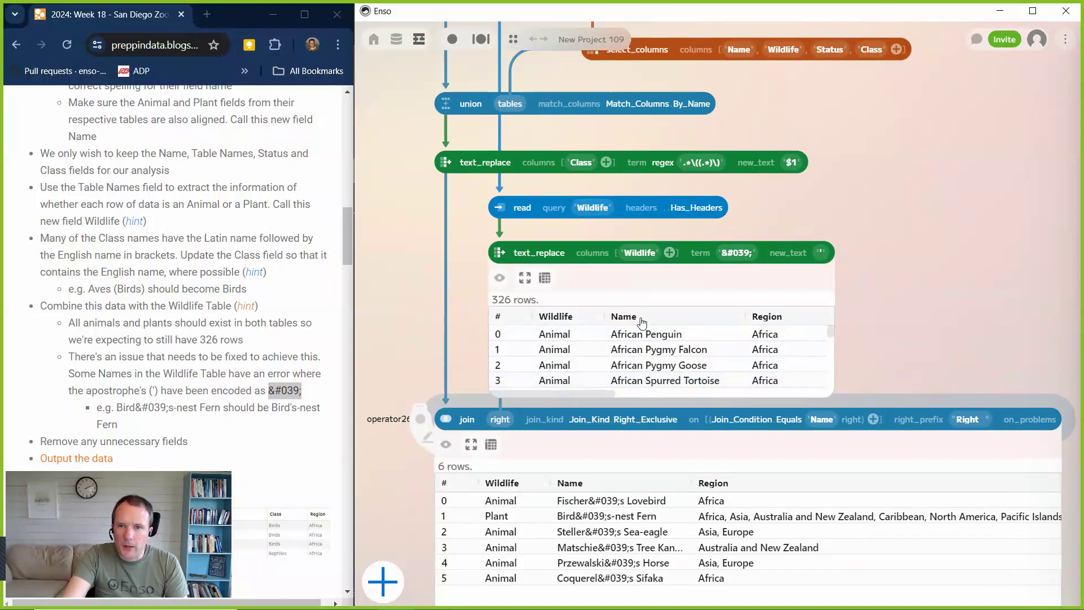
click(636, 253)
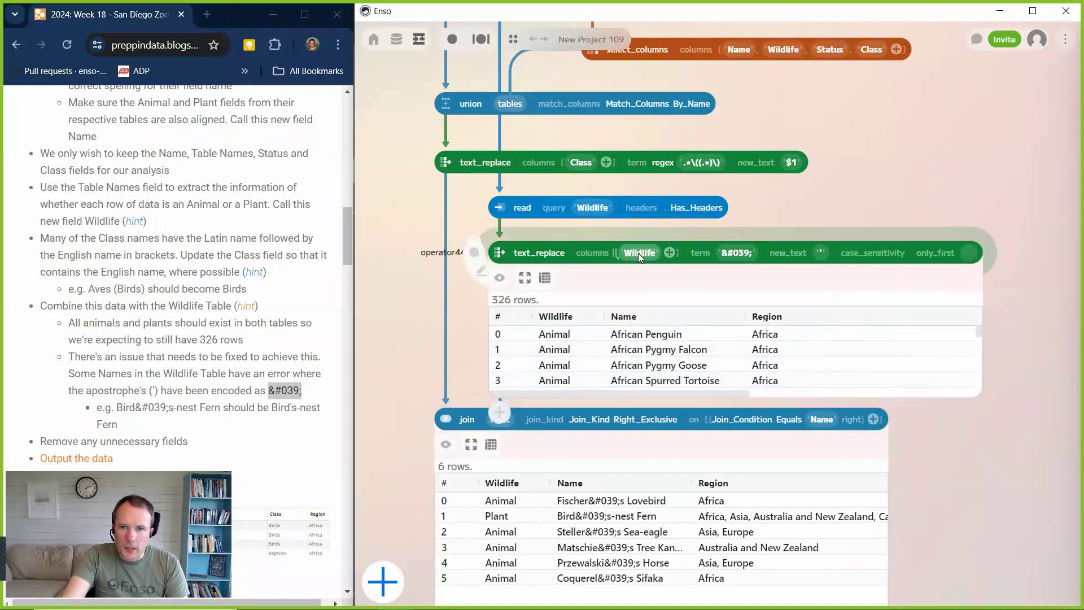
click(669, 253)
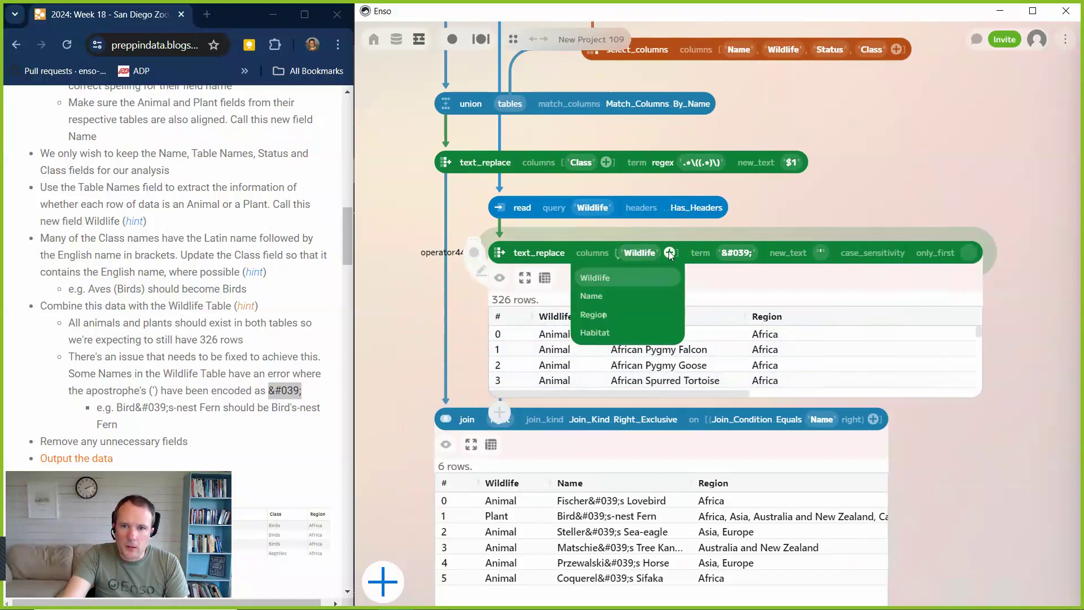
click(608, 295)
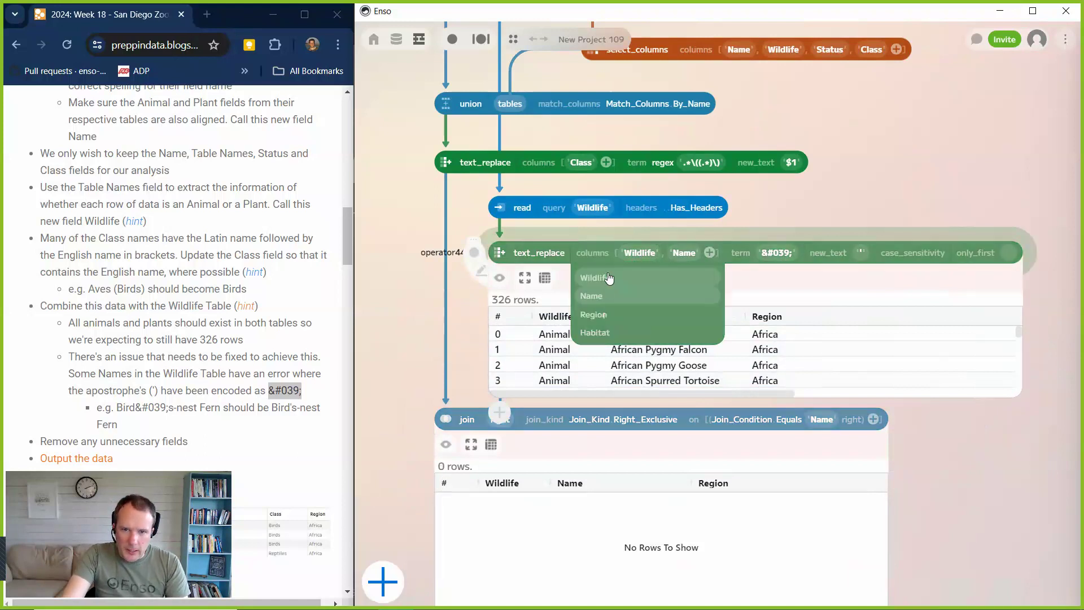
click(608, 282)
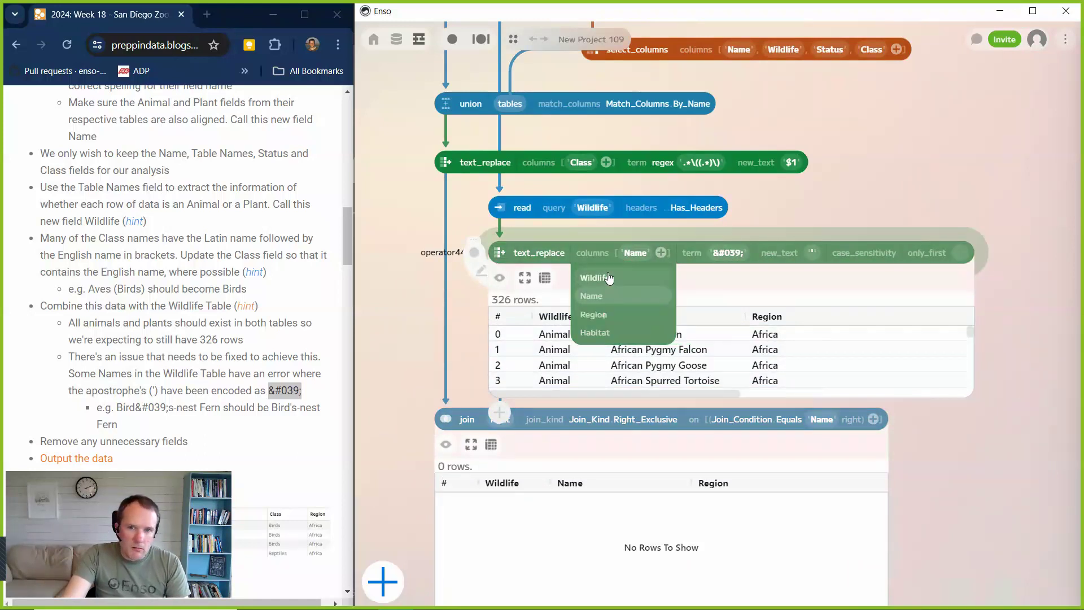
click(501, 279)
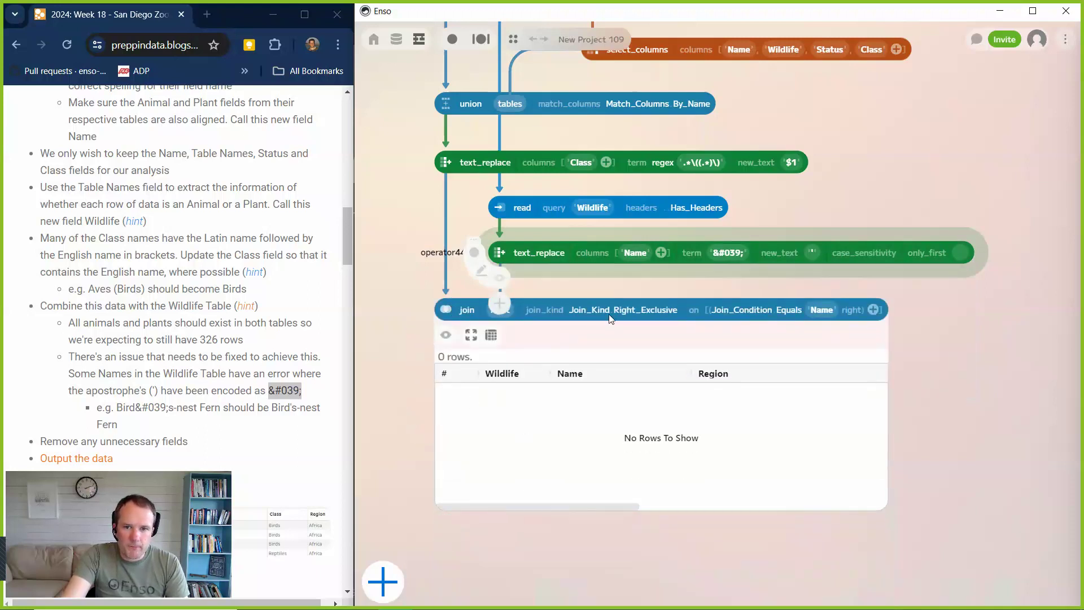
Set the join kind to Inner and bring up the Stage One Output on the challenge page.
click(617, 309)
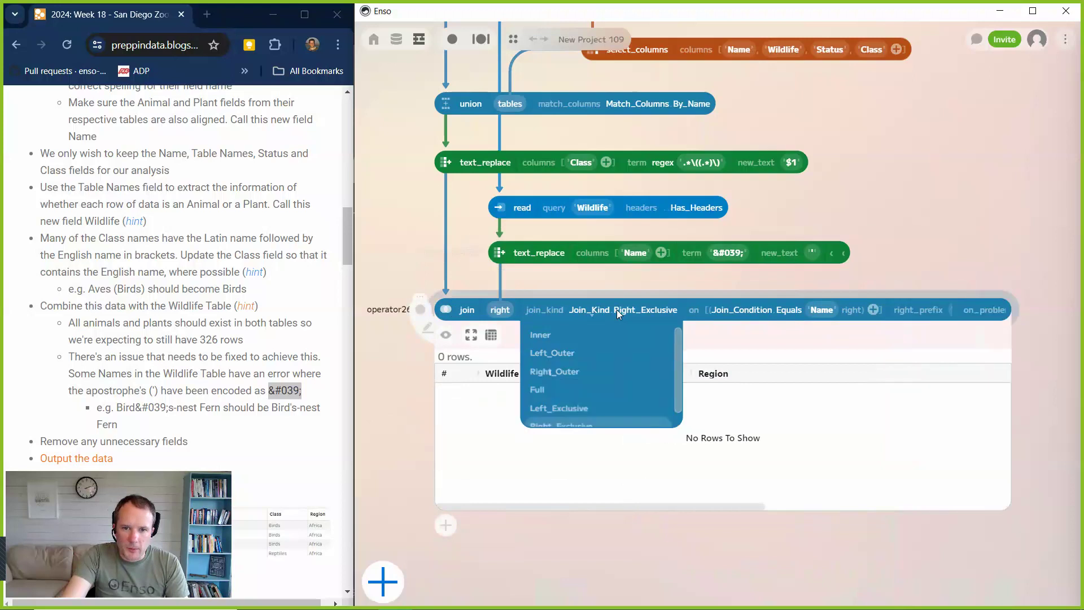
click(541, 341)
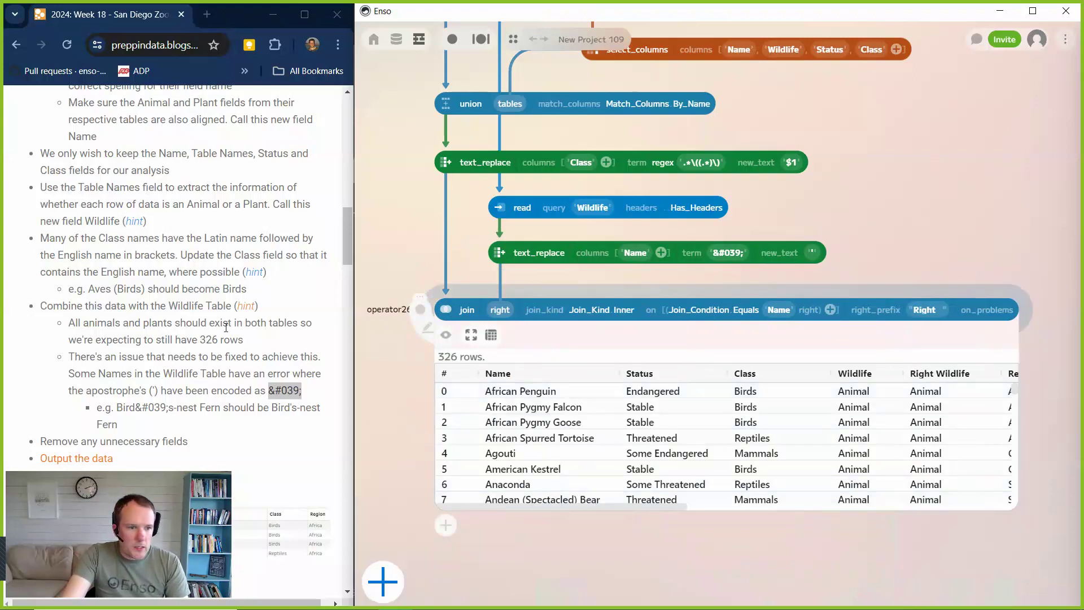
scroll(43, 353, down, 2)
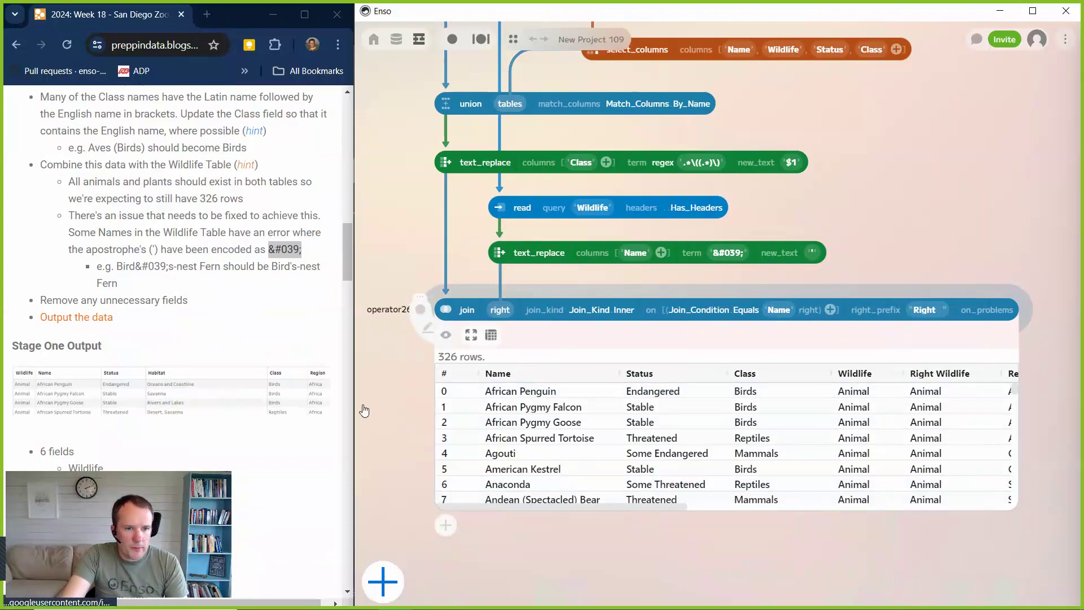
Hide the join's preview, add a select_columns component after the join, and show its preview.
click(446, 338)
click(445, 358)
text(se)
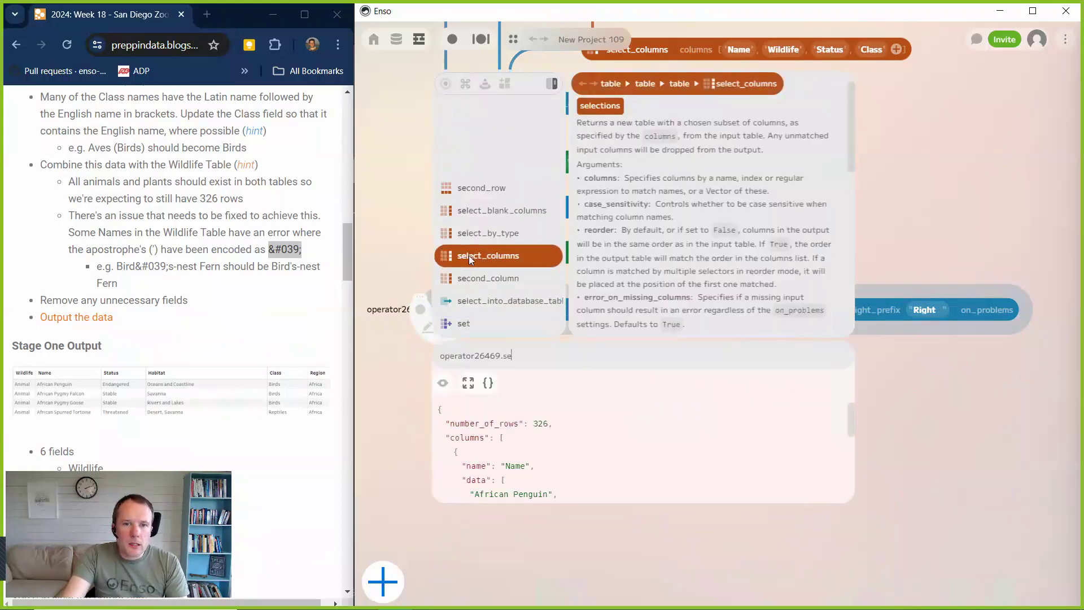
click(469, 255)
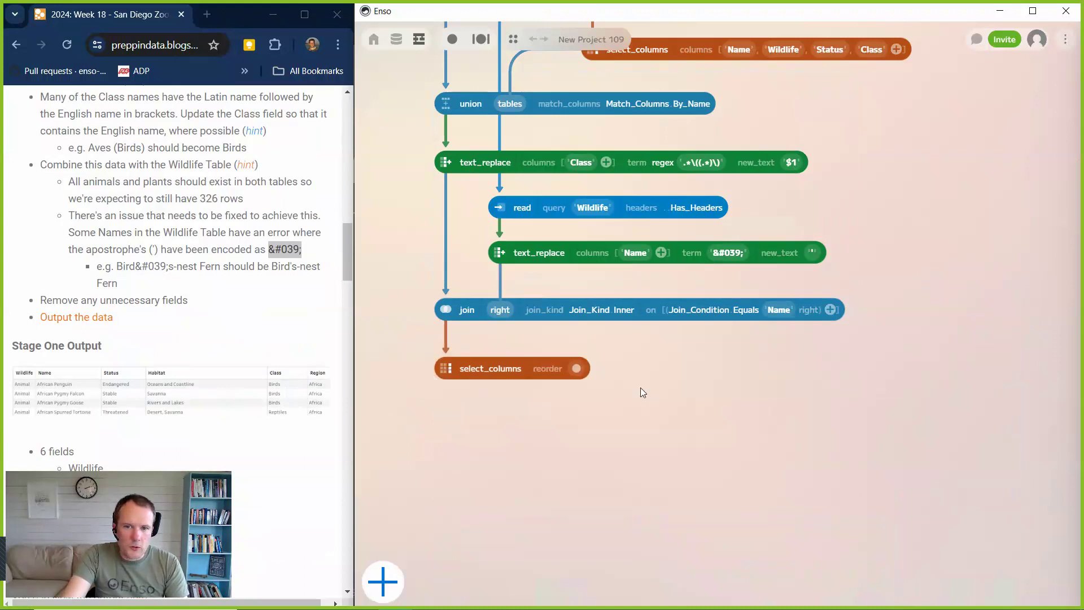
click(450, 398)
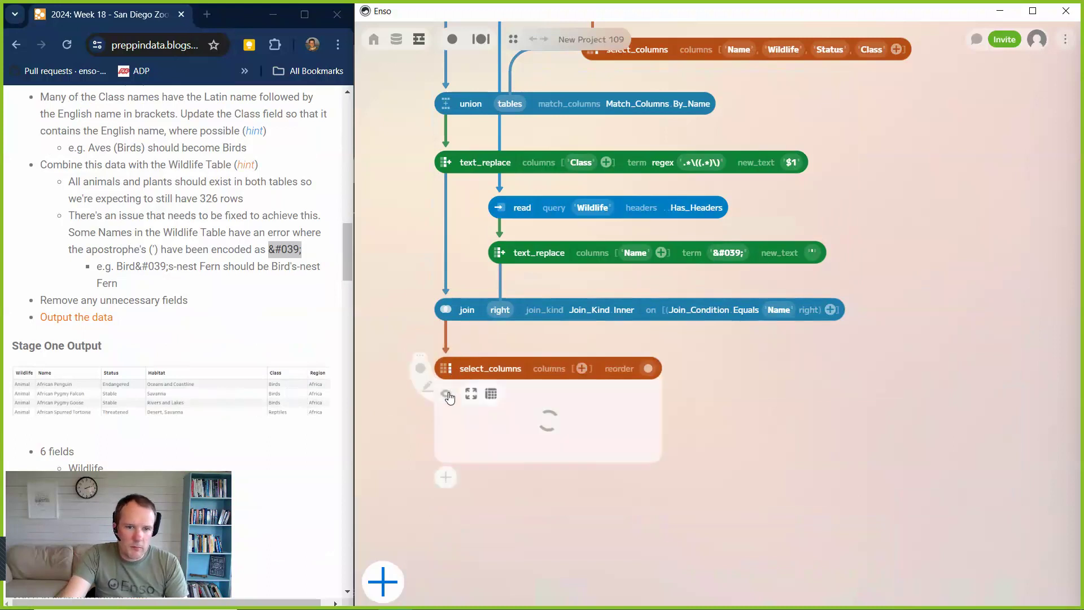
Choose the columns Wildlife, Name, Status, Habitat, Class and Region, in that order, in the final select_columns.
click(582, 367)
scroll(574, 427, down, 3)
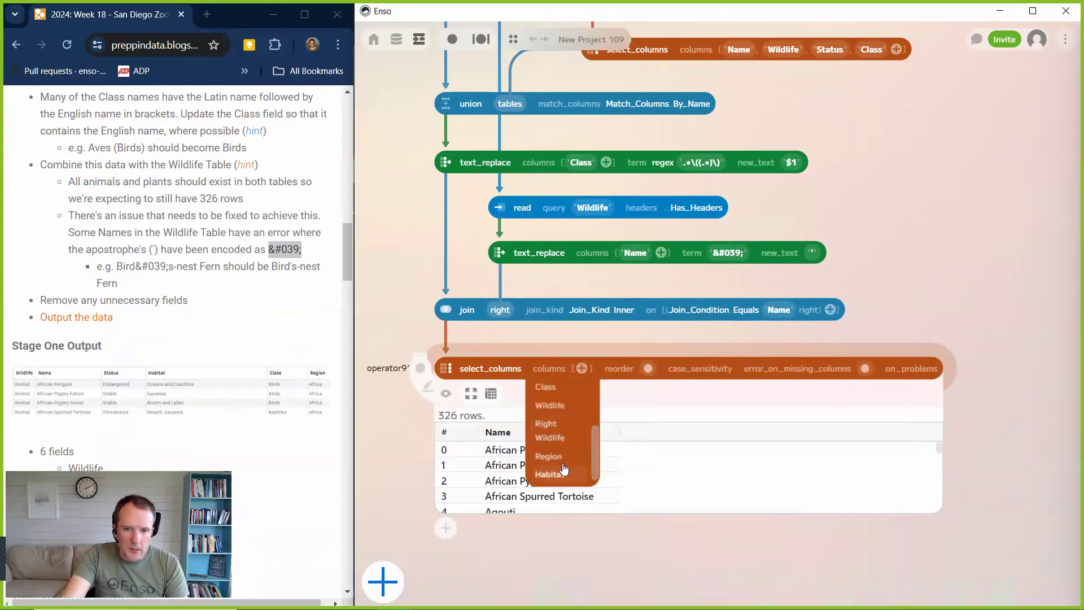
click(563, 411)
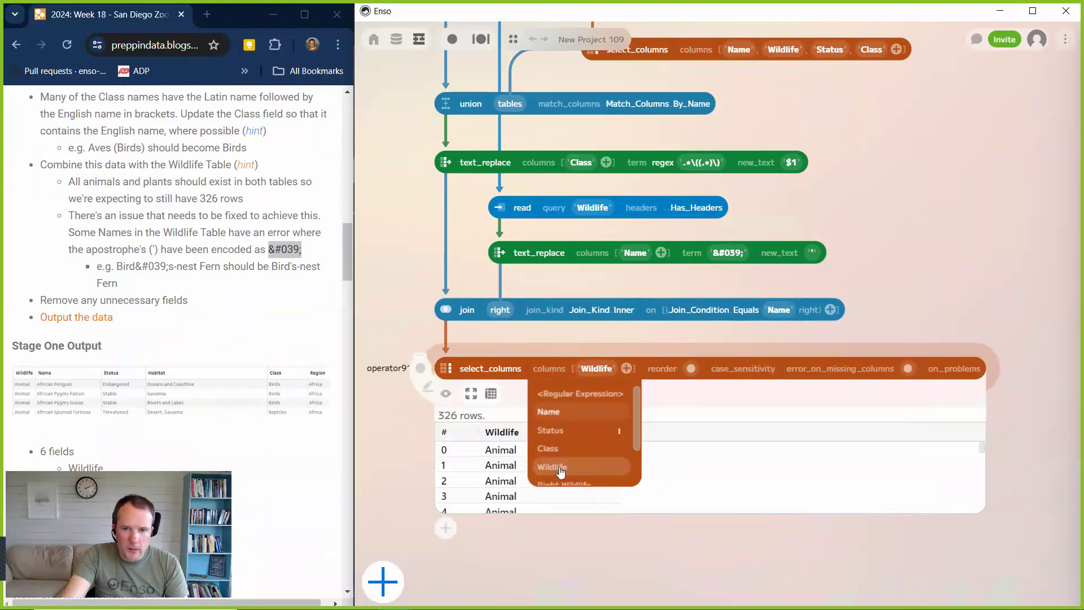
click(552, 414)
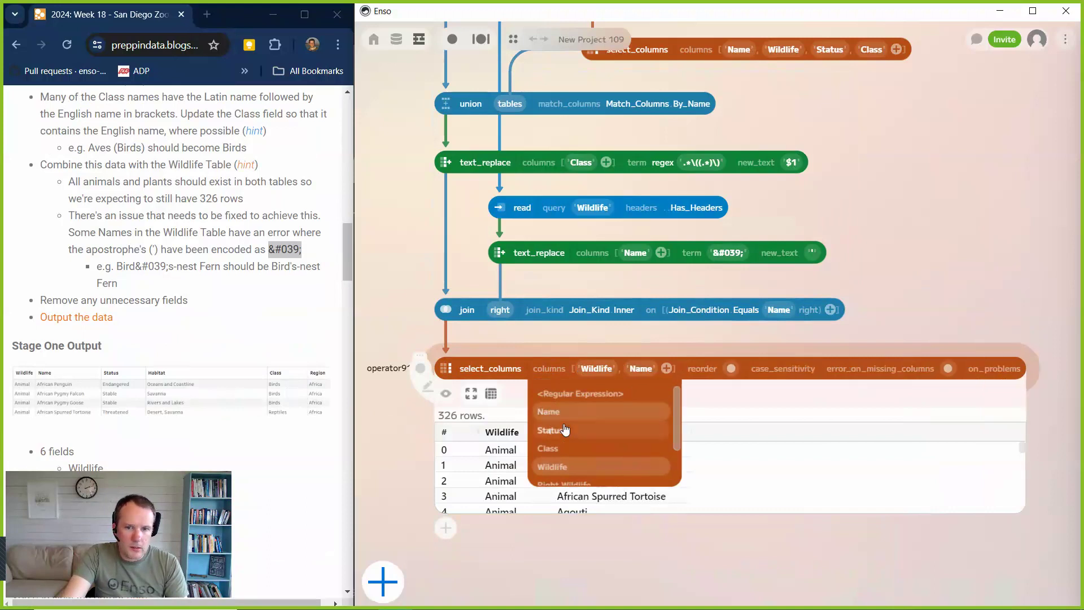
click(562, 431)
scroll(600, 456, down, 2)
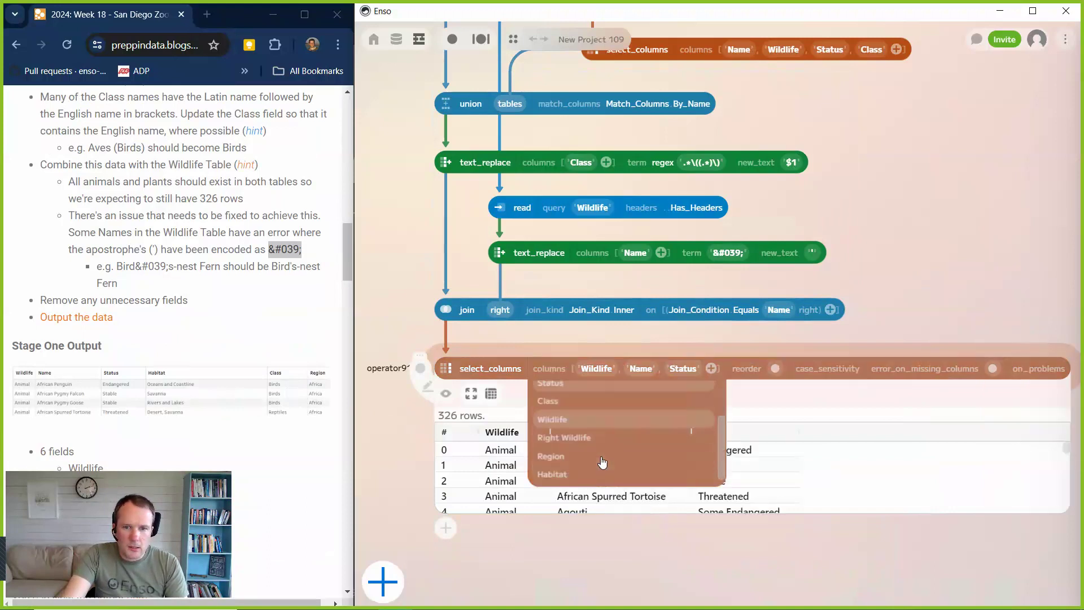
click(577, 476)
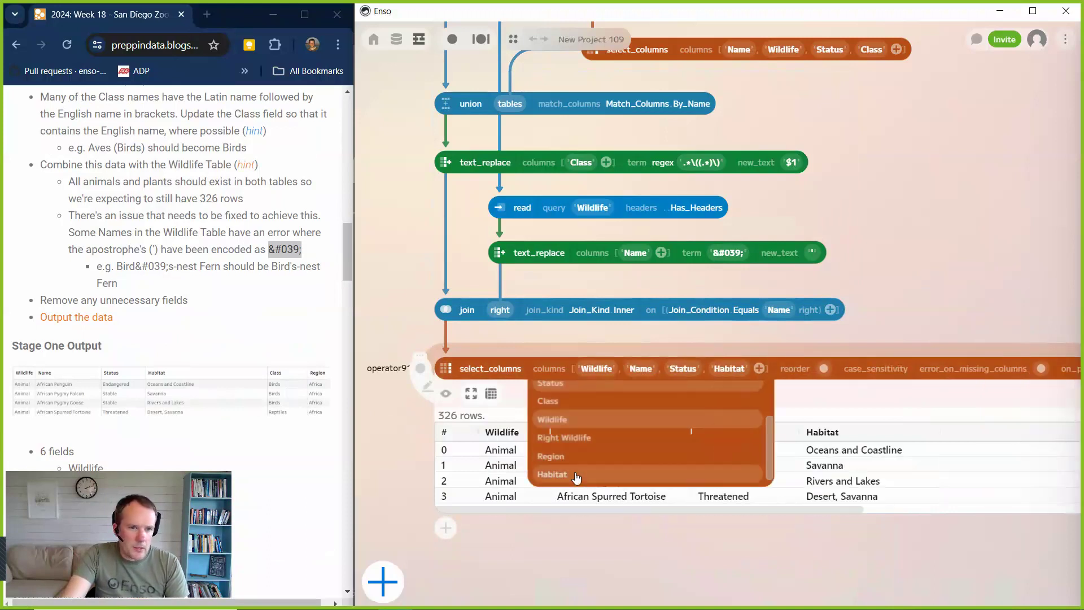
click(561, 449)
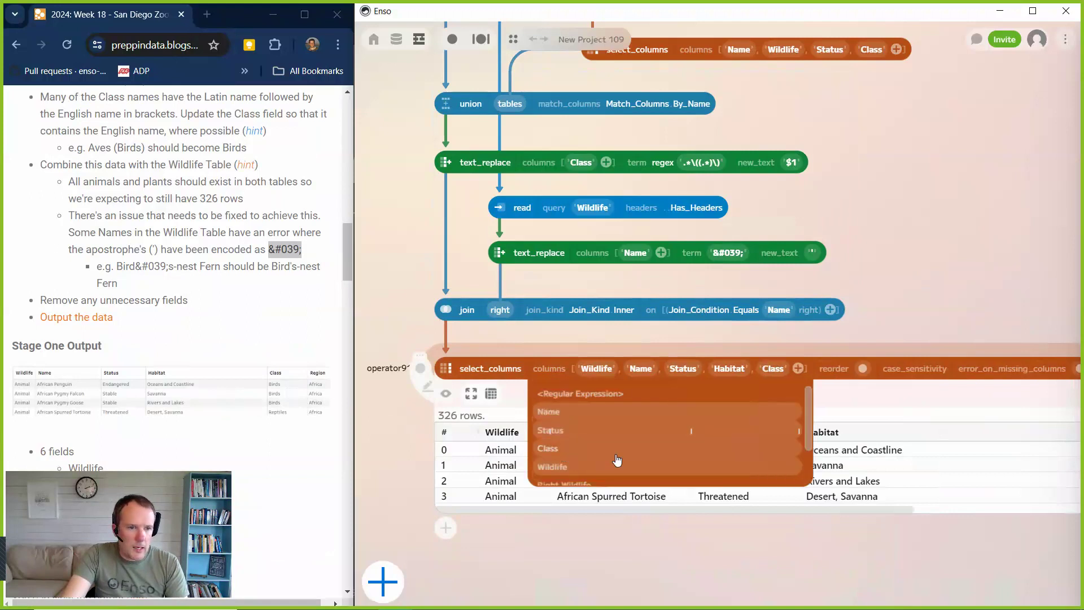
scroll(621, 459, down, 2)
click(564, 457)
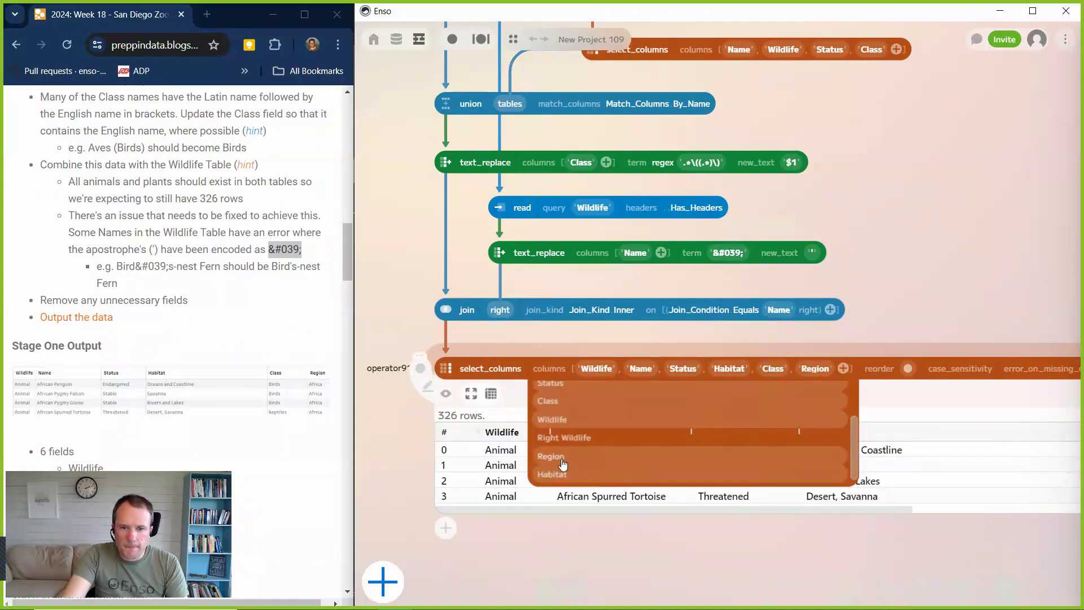
click(624, 536)
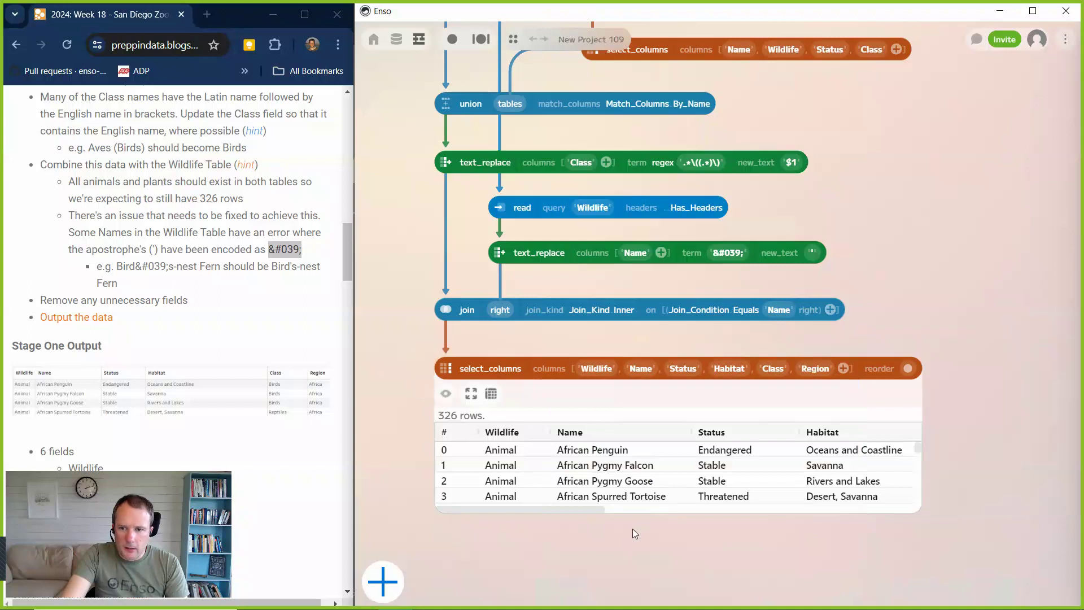
Enlarge the final select_columns preview in width and height to show more columns and rows.
scroll(810, 534, down, 5)
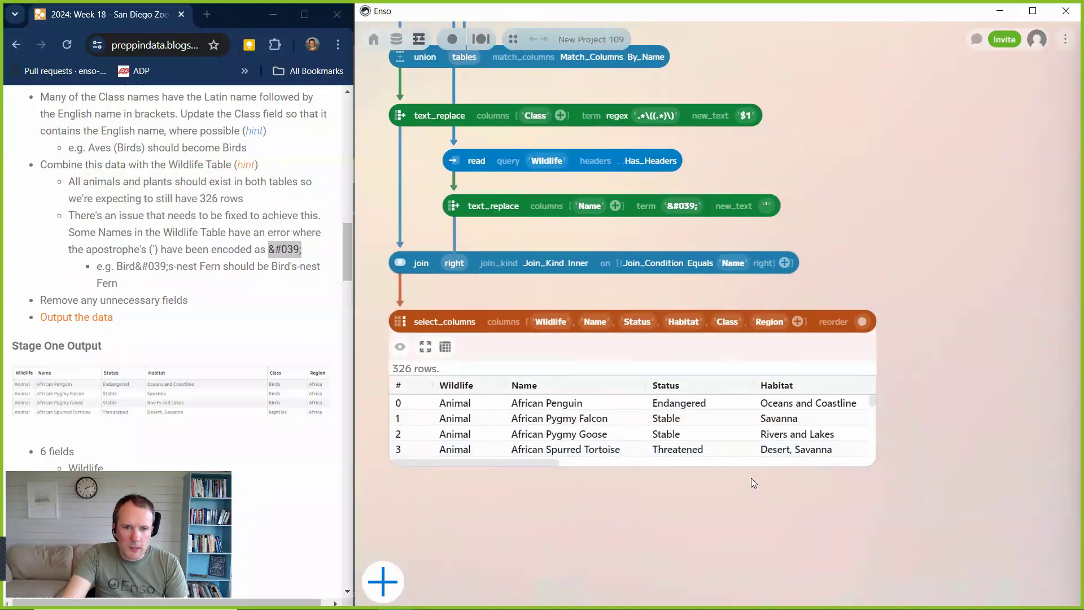
drag(861, 347, 1034, 369)
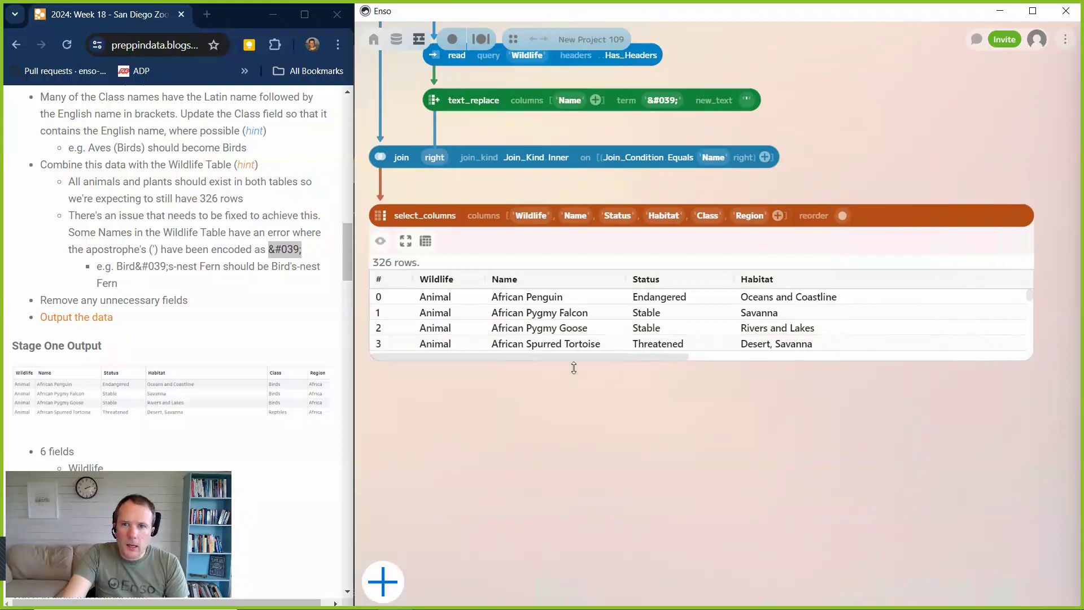
drag(574, 367, 488, 489)
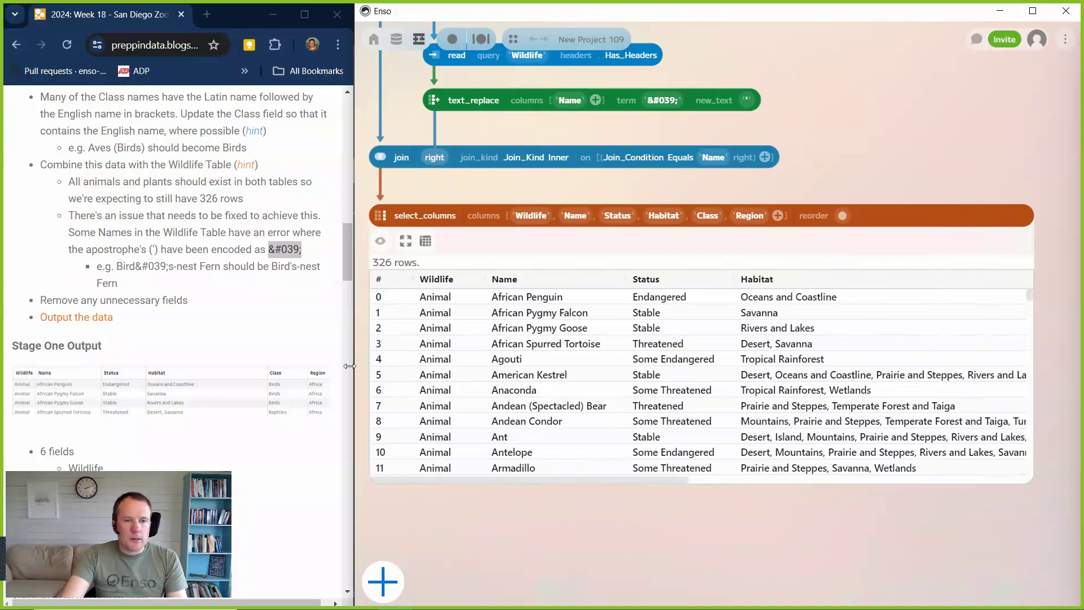
Return the challenge page to its beginning and fit the whole Enso workflow in view.
drag(347, 253, 351, 107)
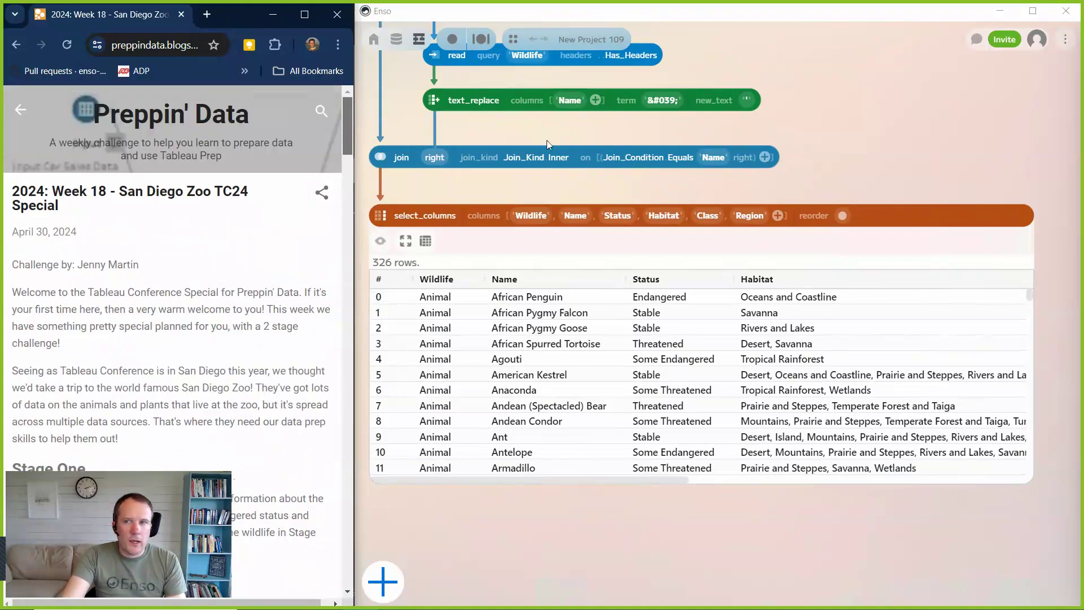
click(1070, 48)
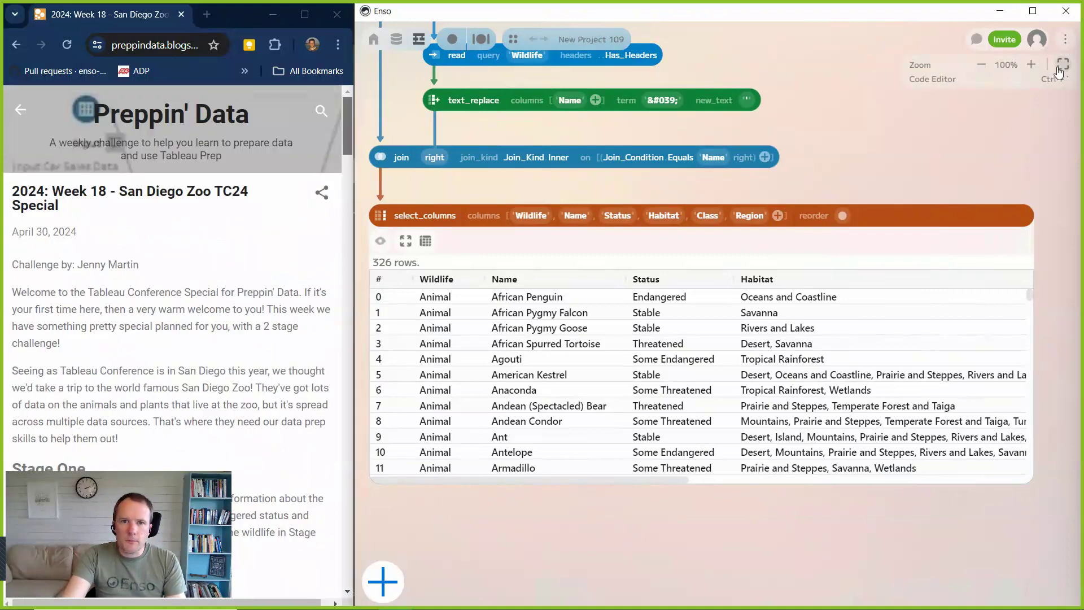
click(1059, 68)
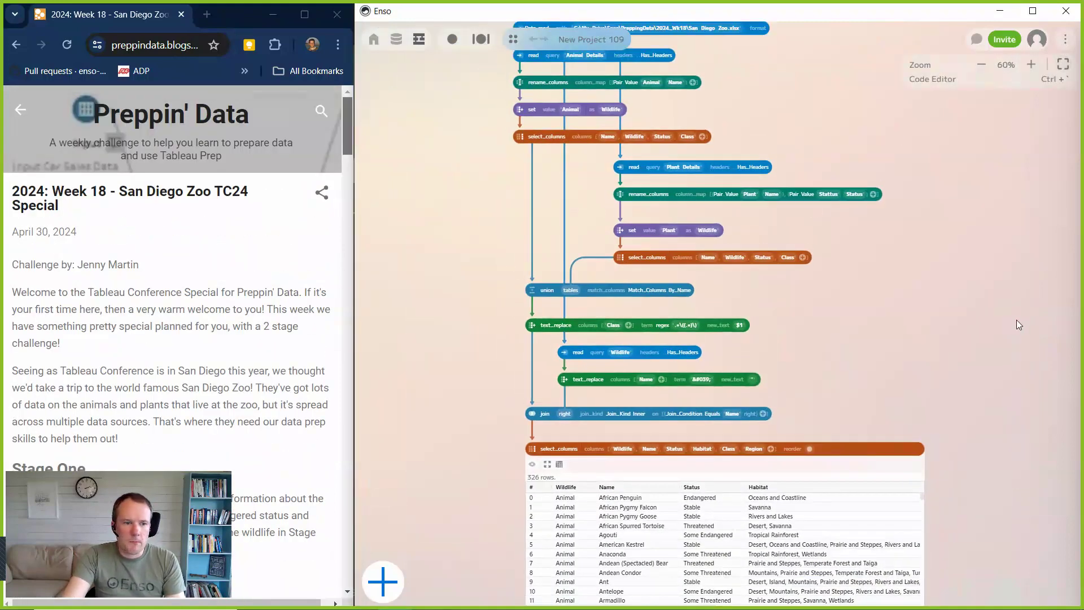